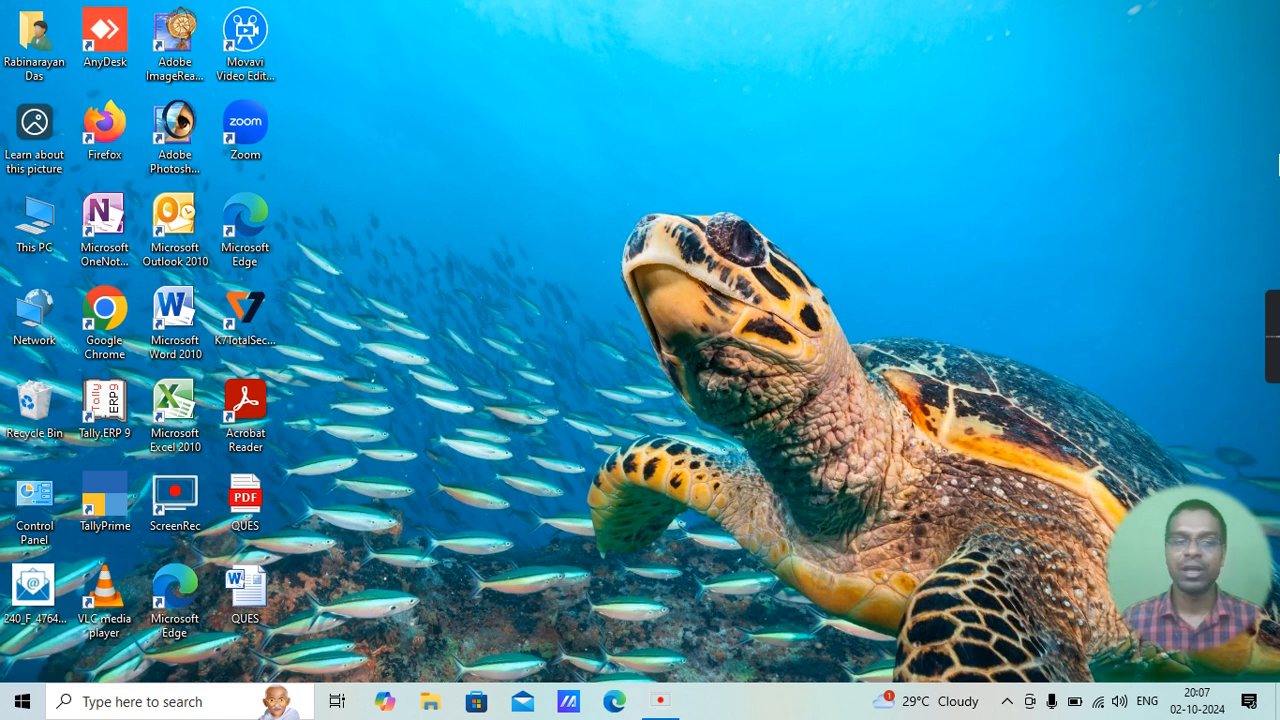
Step: Open Paint by running mspaint
key("super+r")
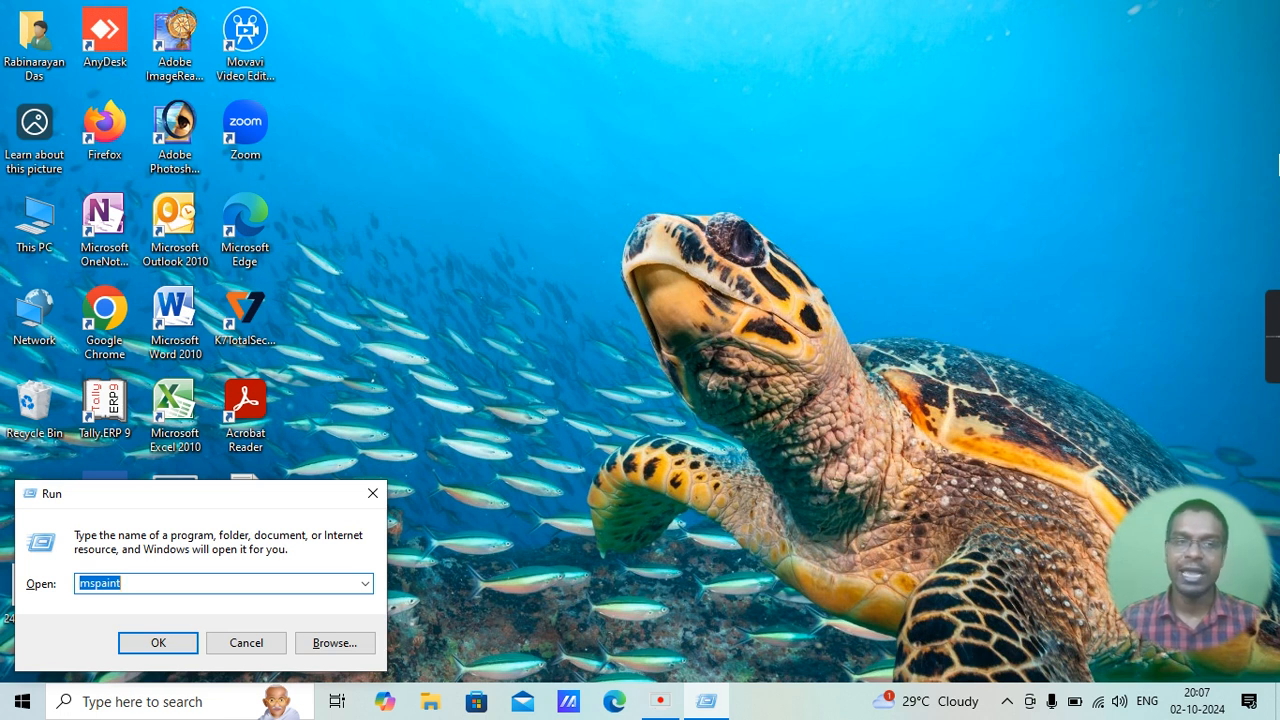
key("Return")
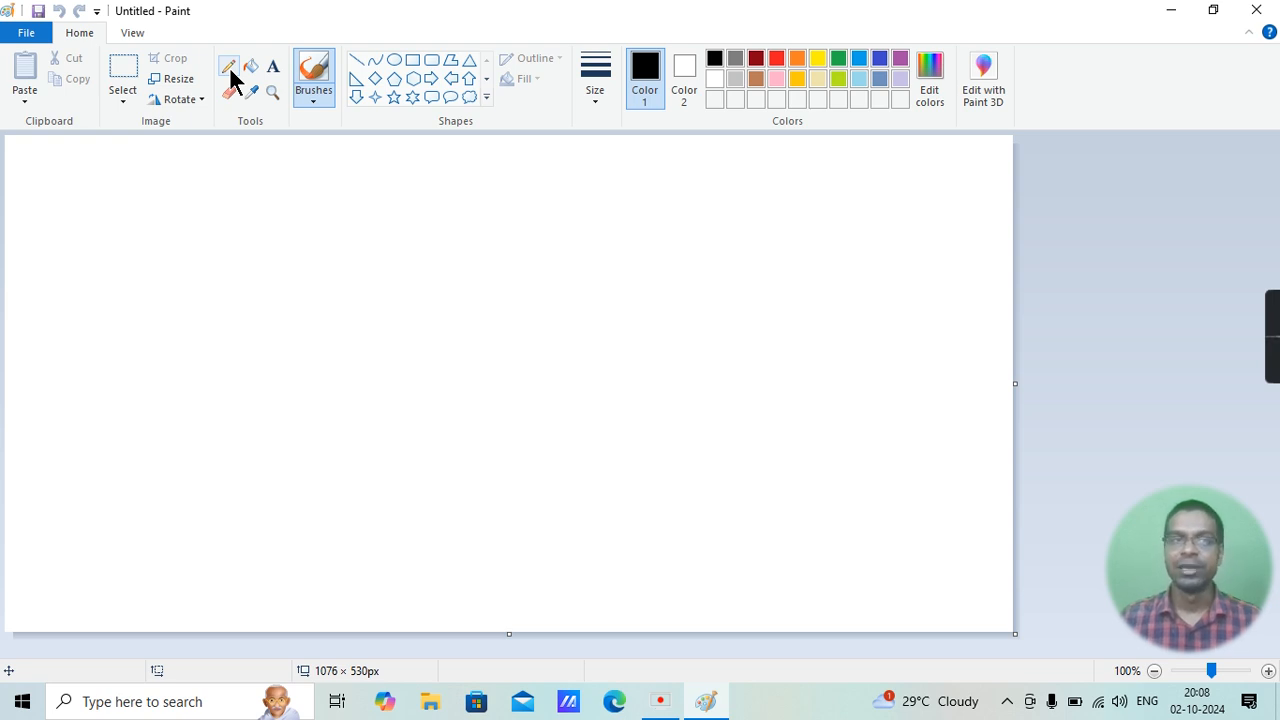
Step: With the Pencil, sketch four black freehand arches in a row across the canvas and a baseline along their feet
left_click(229, 67)
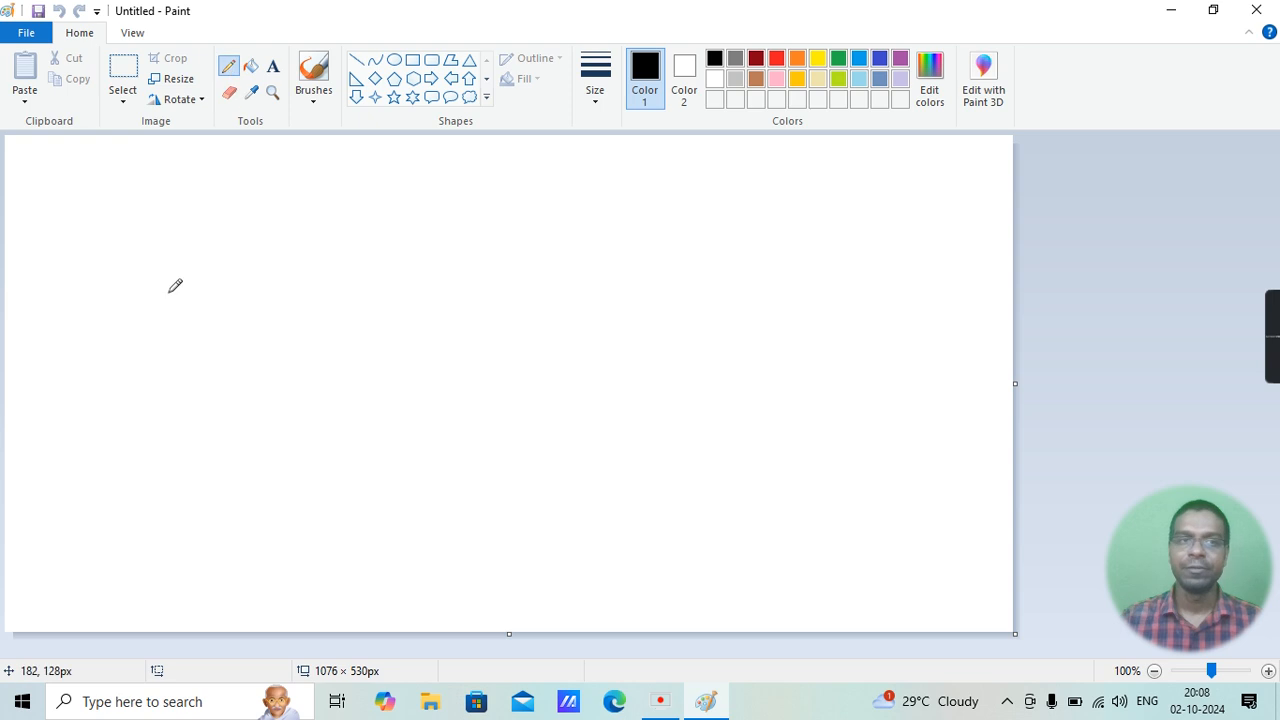
mouse_move(134, 395)
left_mouse_down()
mouse_move(220, 288)
mouse_move(357, 298)
mouse_move(377, 283)
mouse_move(486, 280)
mouse_move(546, 399)
mouse_move(549, 298)
mouse_move(745, 356)
mouse_move(756, 383)
mouse_move(766, 266)
mouse_move(857, 334)
mouse_move(862, 378)
left_mouse_up()
mouse_move(117, 397)
left_mouse_down()
mouse_move(723, 396)
mouse_move(881, 368)
left_mouse_up()
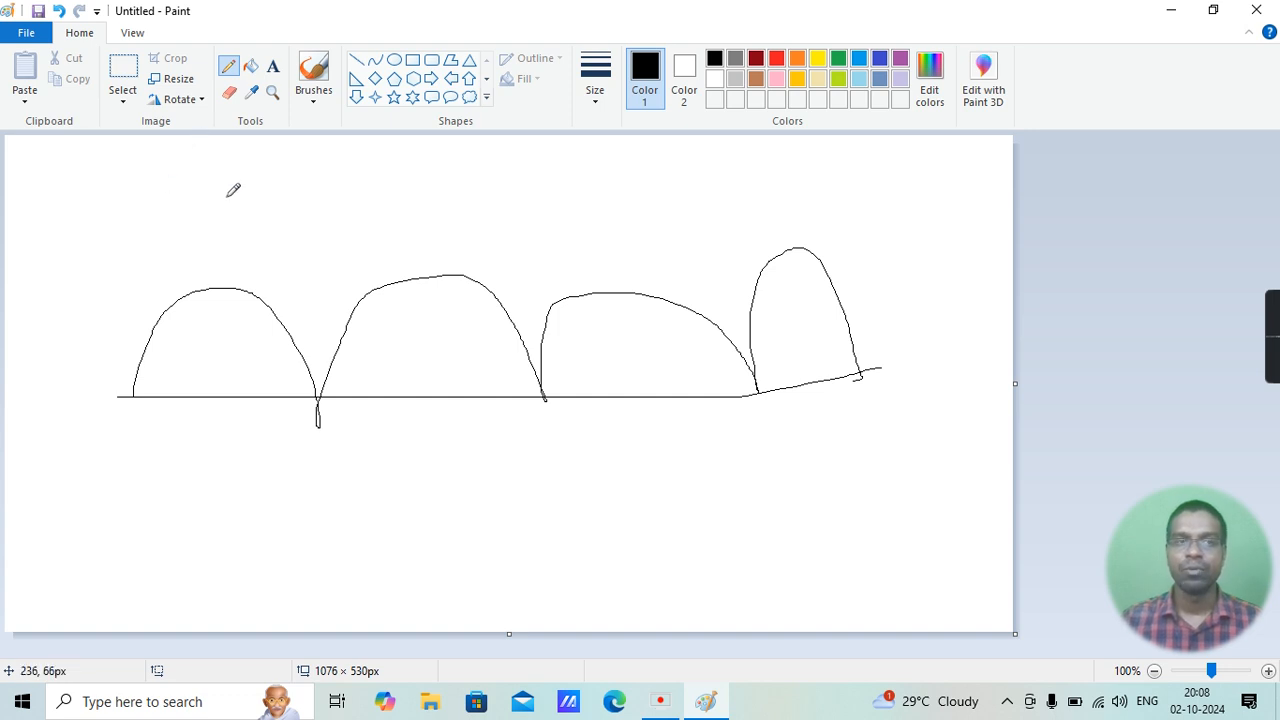
Step: Erase the stray loop hanging below the baseline where the first and second arches meet
left_click(229, 92)
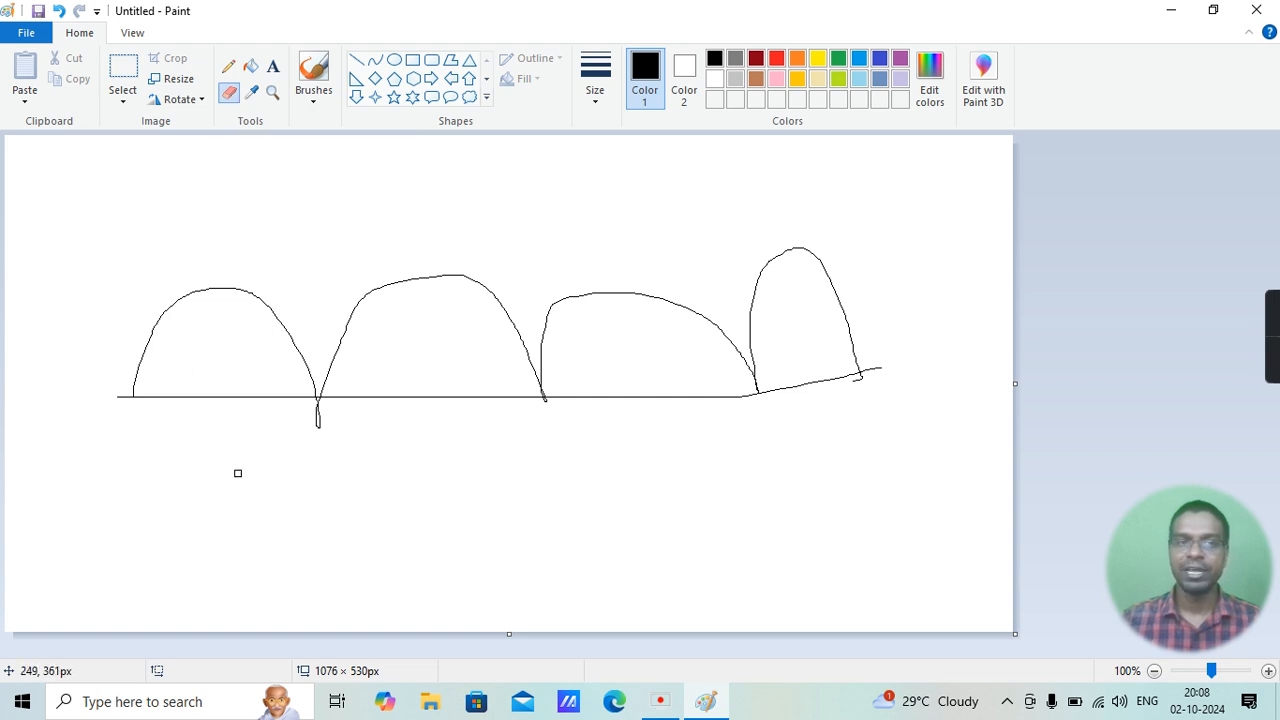
left_click_drag(318, 421, 315, 388)
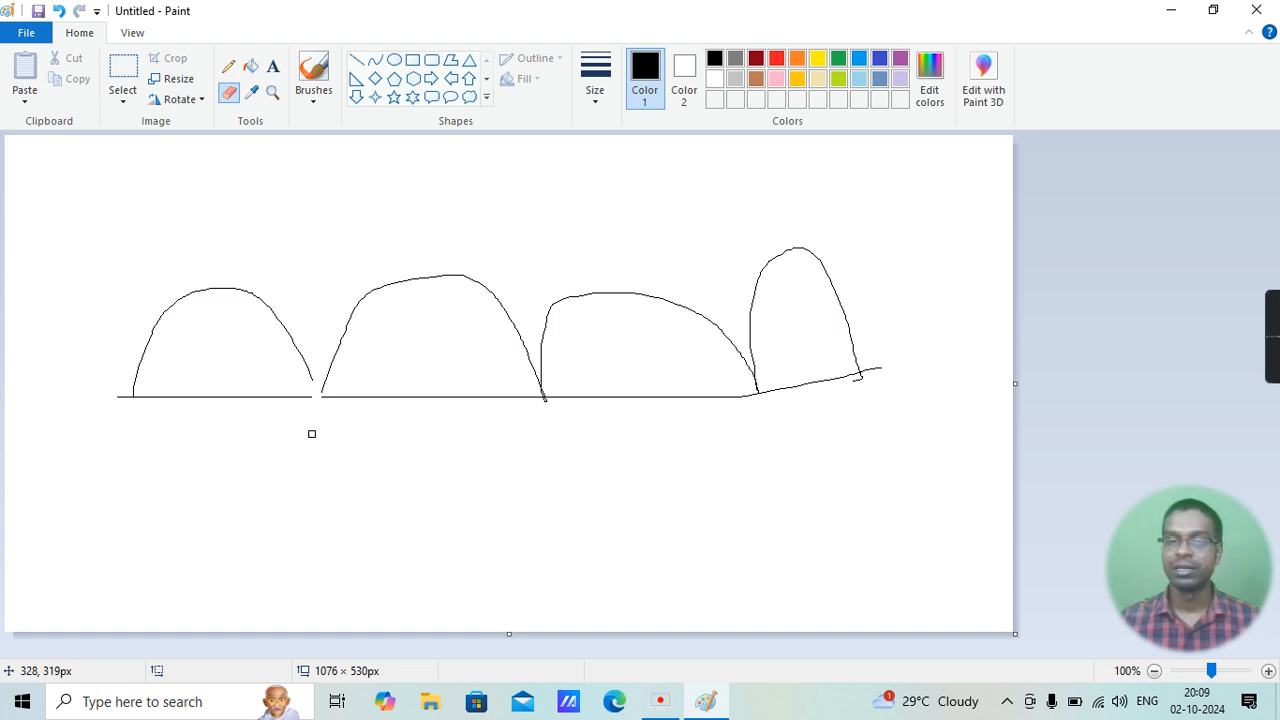
Step: Enlarge the eraser to a big square and erase the whole leftmost arch with its part of the baseline
key("ctrl+plus")
key("ctrl+plus")
key("ctrl+plus")
key("ctrl+plus")
key("ctrl+plus")
key("ctrl+plus")
key("ctrl+plus")
key("ctrl+plus")
key("ctrl+plus")
key("ctrl+plus")
key("ctrl+plus")
key("ctrl+plus")
key("ctrl+plus")
key("ctrl+plus")
key("ctrl+plus")
key("ctrl+plus")
key("ctrl+plus")
key("ctrl+plus")
key("ctrl+plus")
key("ctrl+plus")
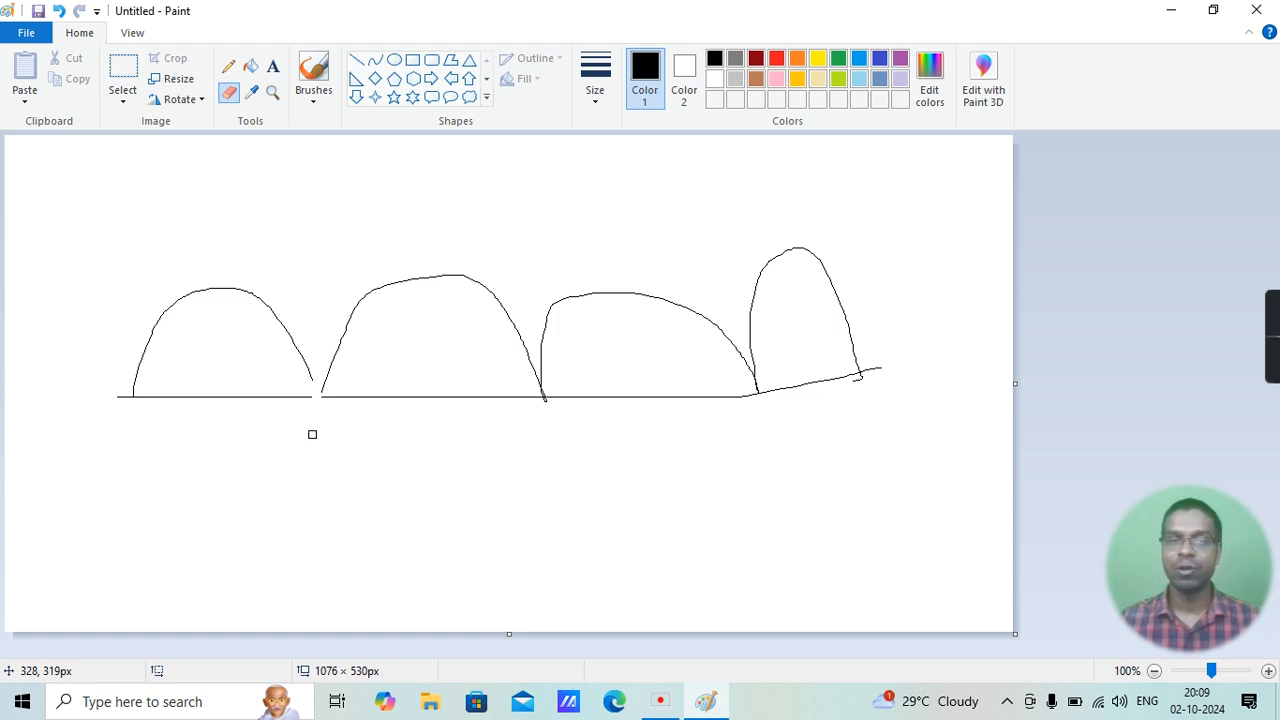
key("ctrl+plus")
key("ctrl+plus")
key("ctrl+plus")
key("ctrl+plus")
key("ctrl+plus")
key("ctrl+plus")
key("ctrl+plus")
key("ctrl+plus")
key("ctrl+plus")
key("ctrl+plus")
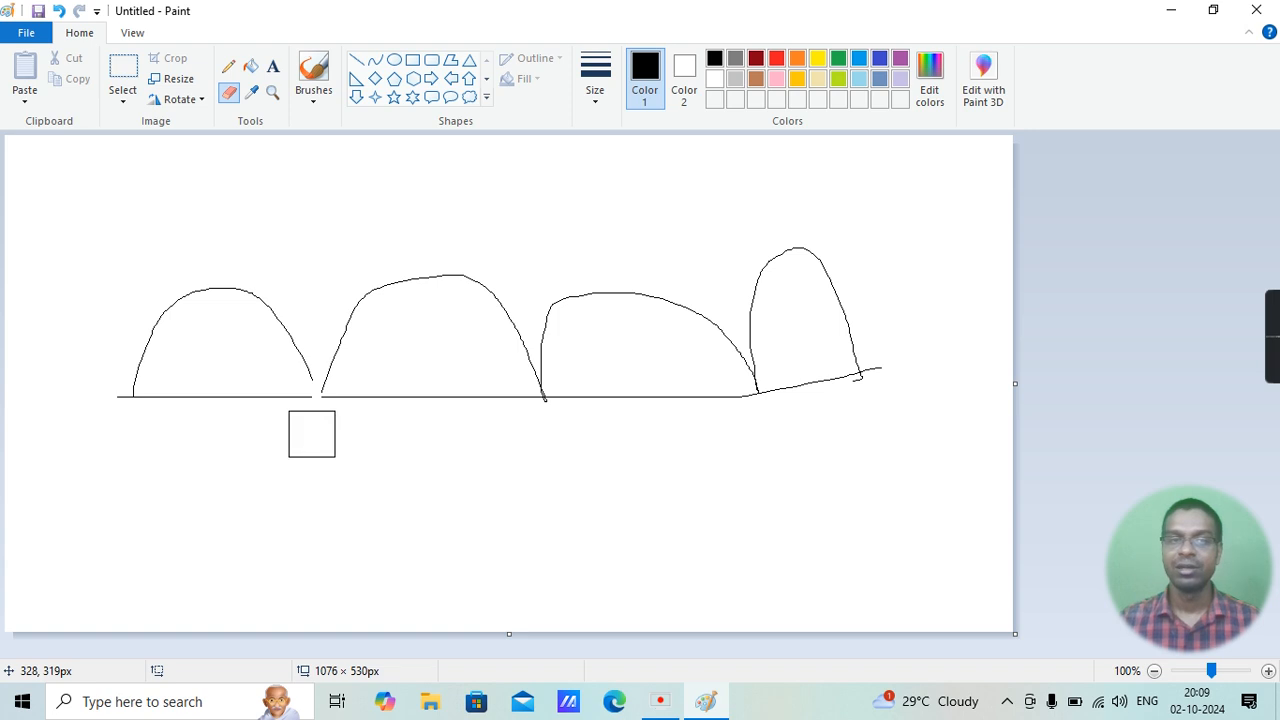
mouse_move(312, 434)
left_mouse_down()
mouse_move(285, 391)
mouse_move(122, 400)
mouse_move(188, 313)
mouse_move(229, 296)
mouse_move(260, 312)
mouse_move(295, 366)
mouse_move(285, 428)
left_mouse_up()
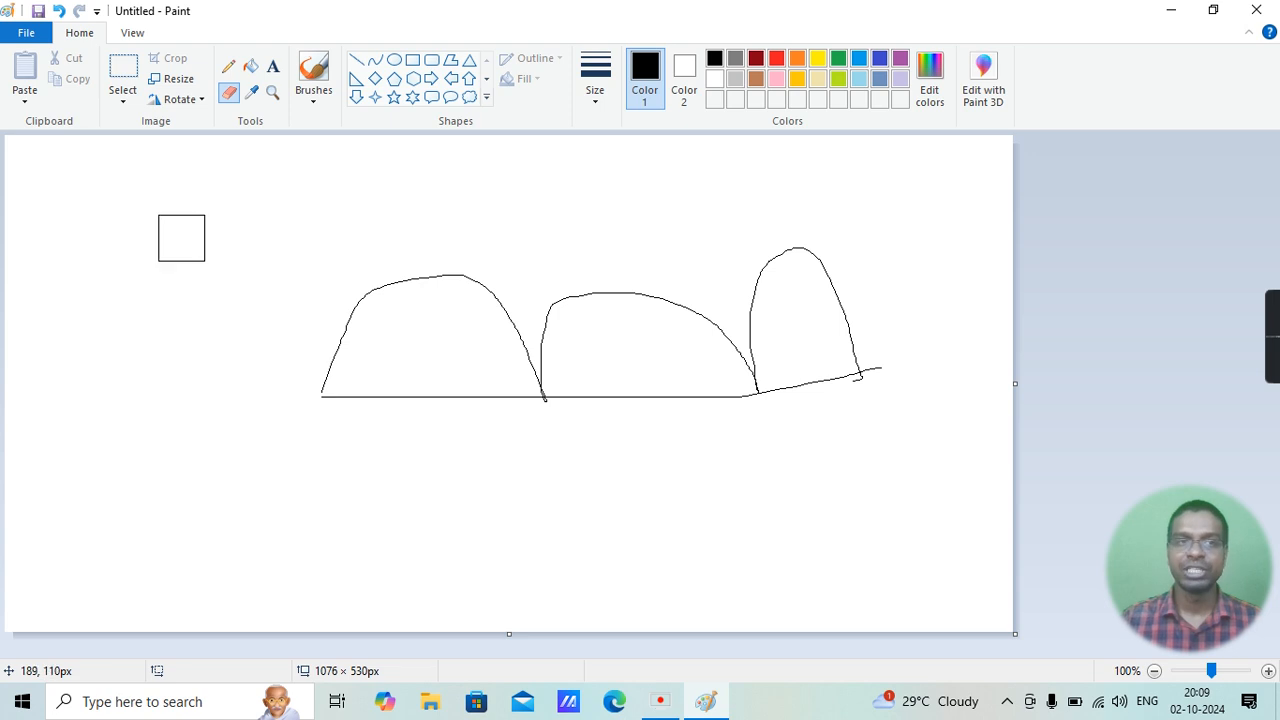
Step: Fill the narrow rightmost arch with orange
left_click(250, 70)
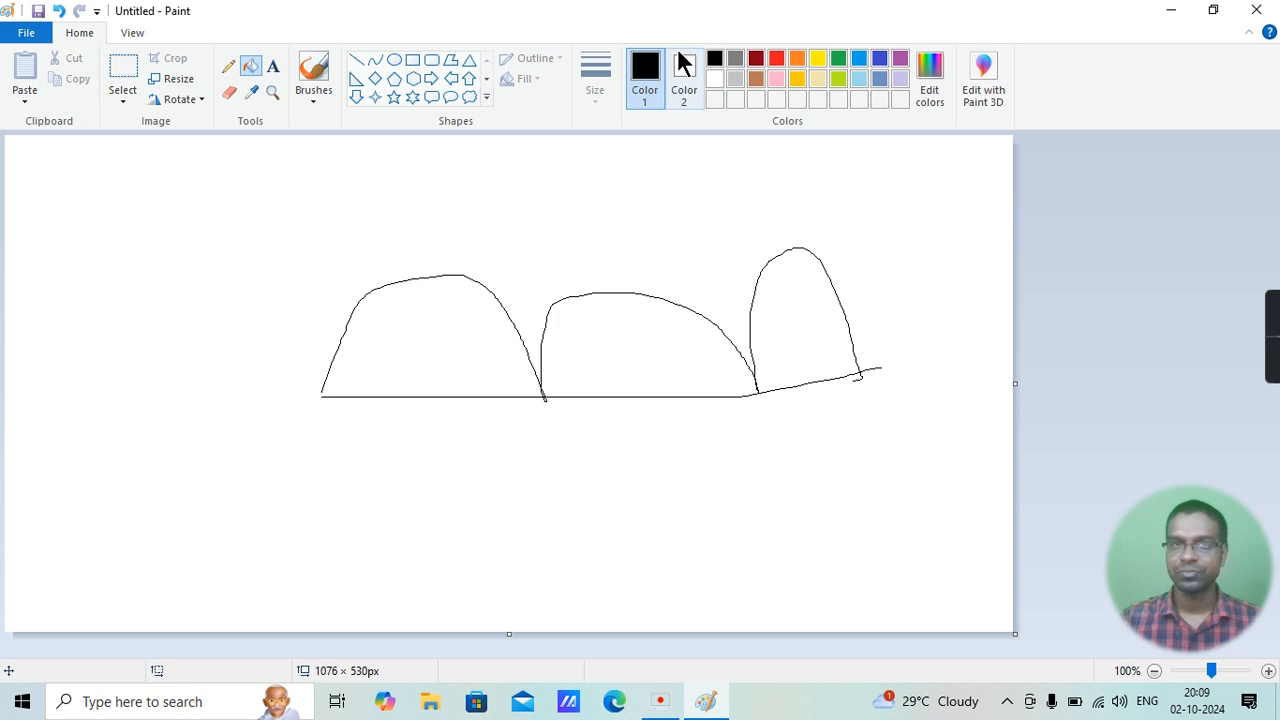
left_click(797, 58)
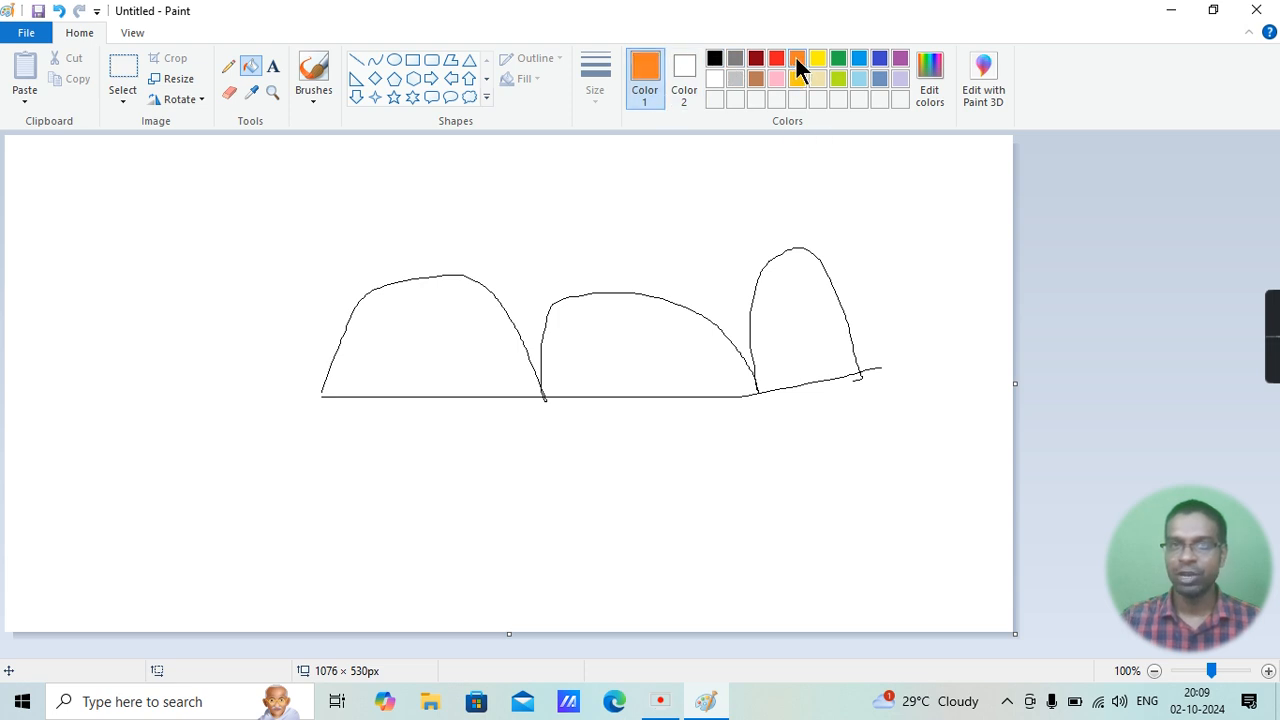
left_click(789, 319)
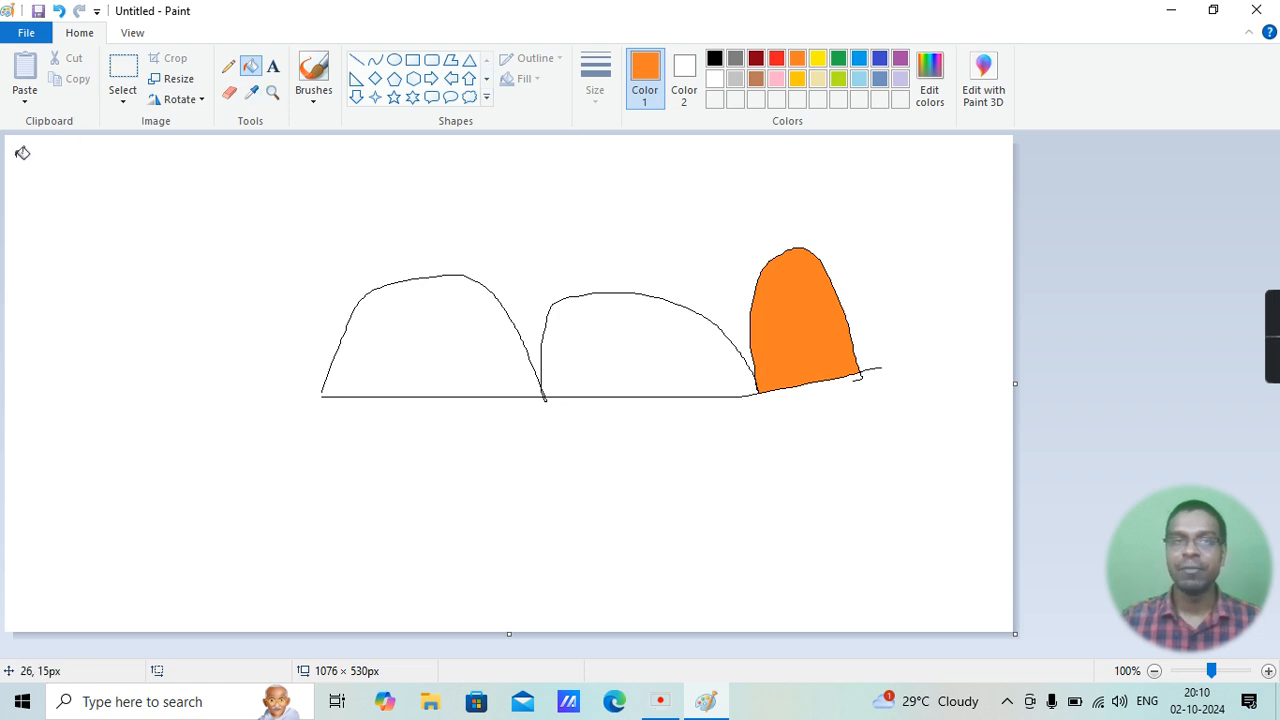
Step: Try to fill the leftmost remaining arch with orange and undo the fill
left_click(431, 333)
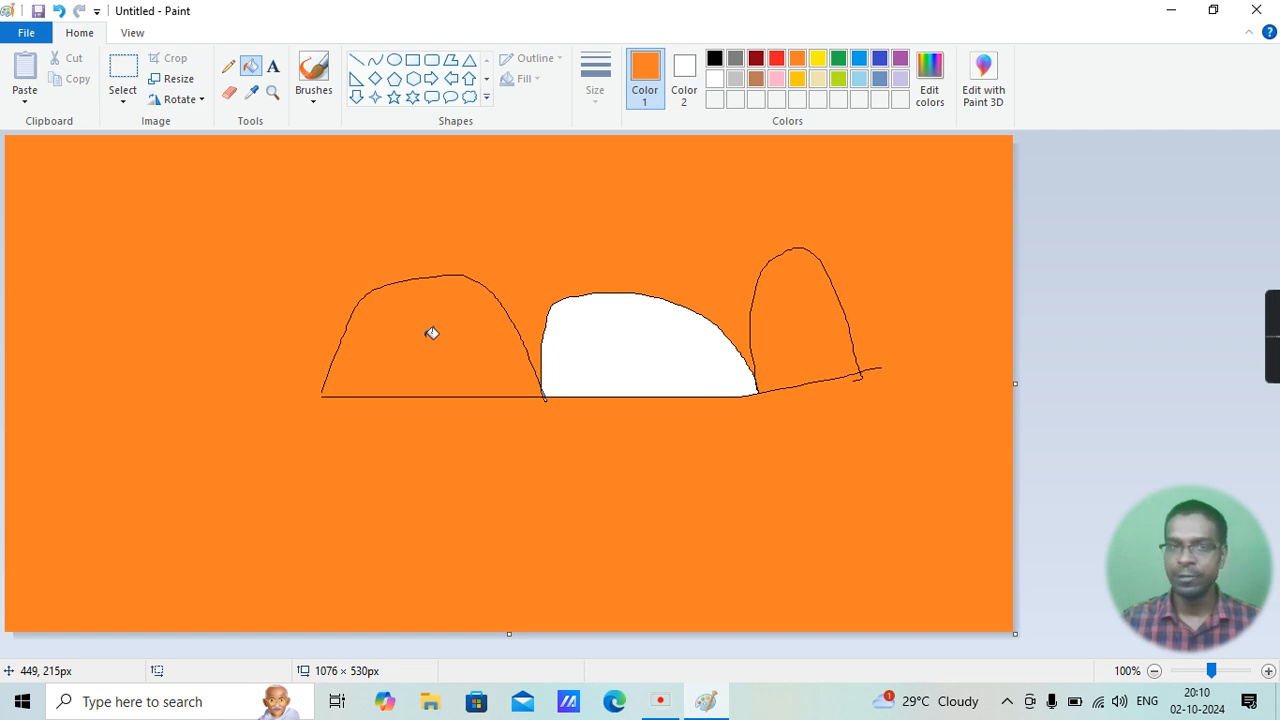
key("ctrl+z")
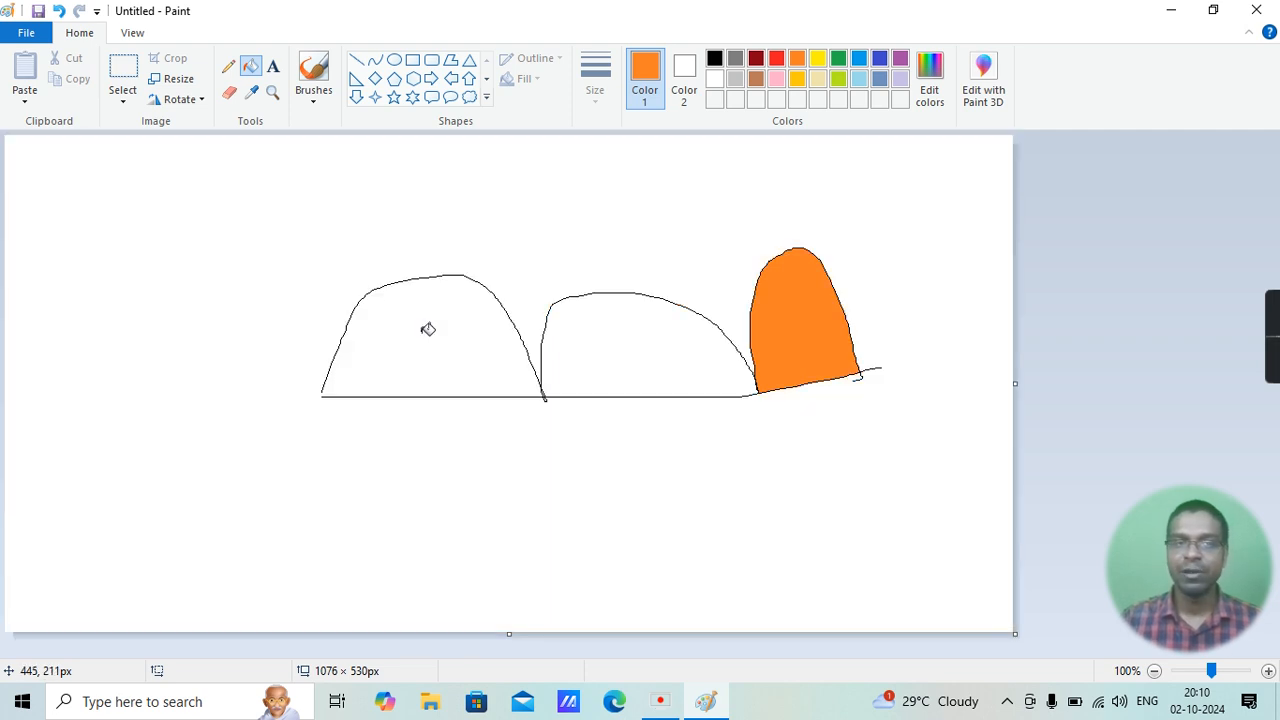
Step: Close the gap at the lower-left corner of the leftmost arch with the Pencil and fill that arch with orange
left_click(230, 63)
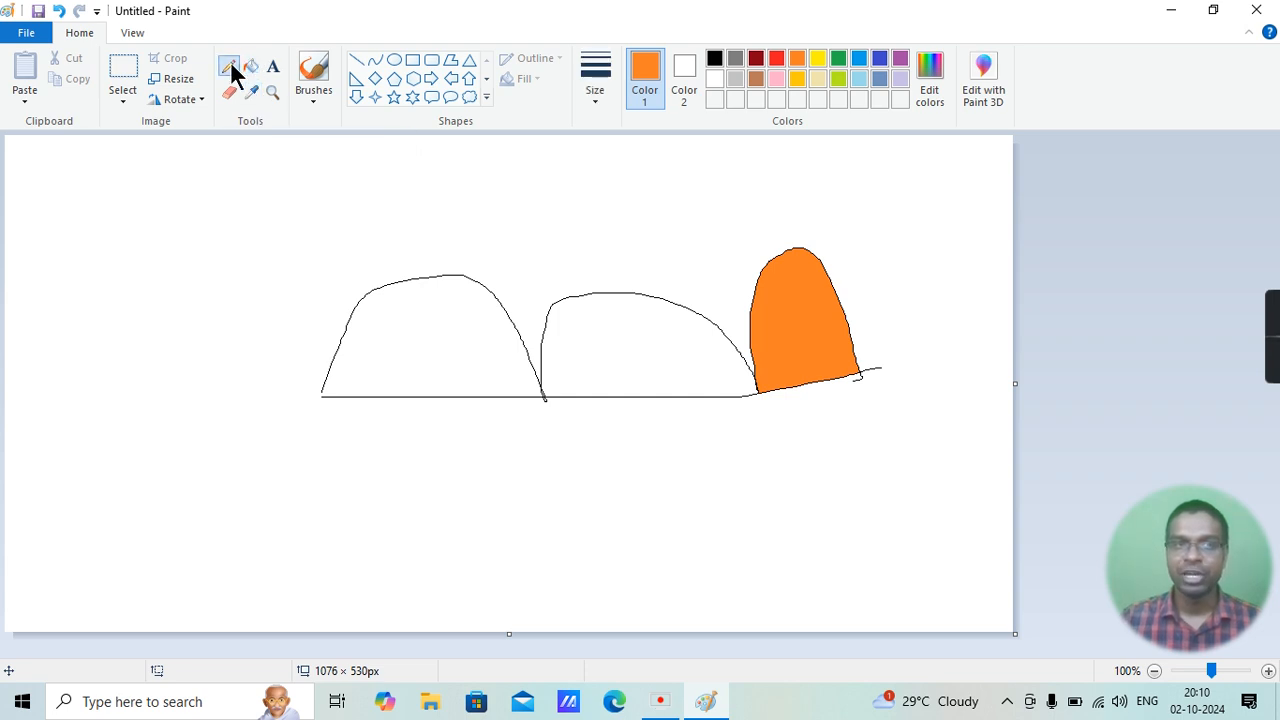
left_click(323, 388)
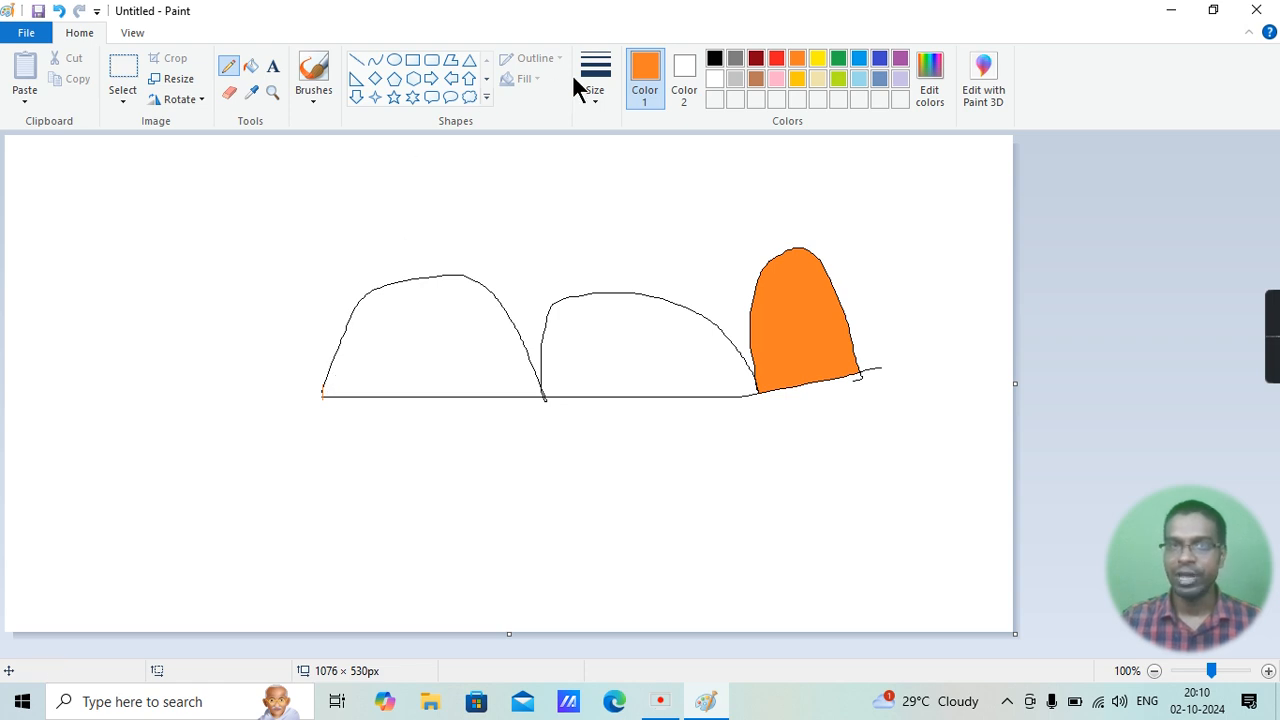
left_click(249, 66)
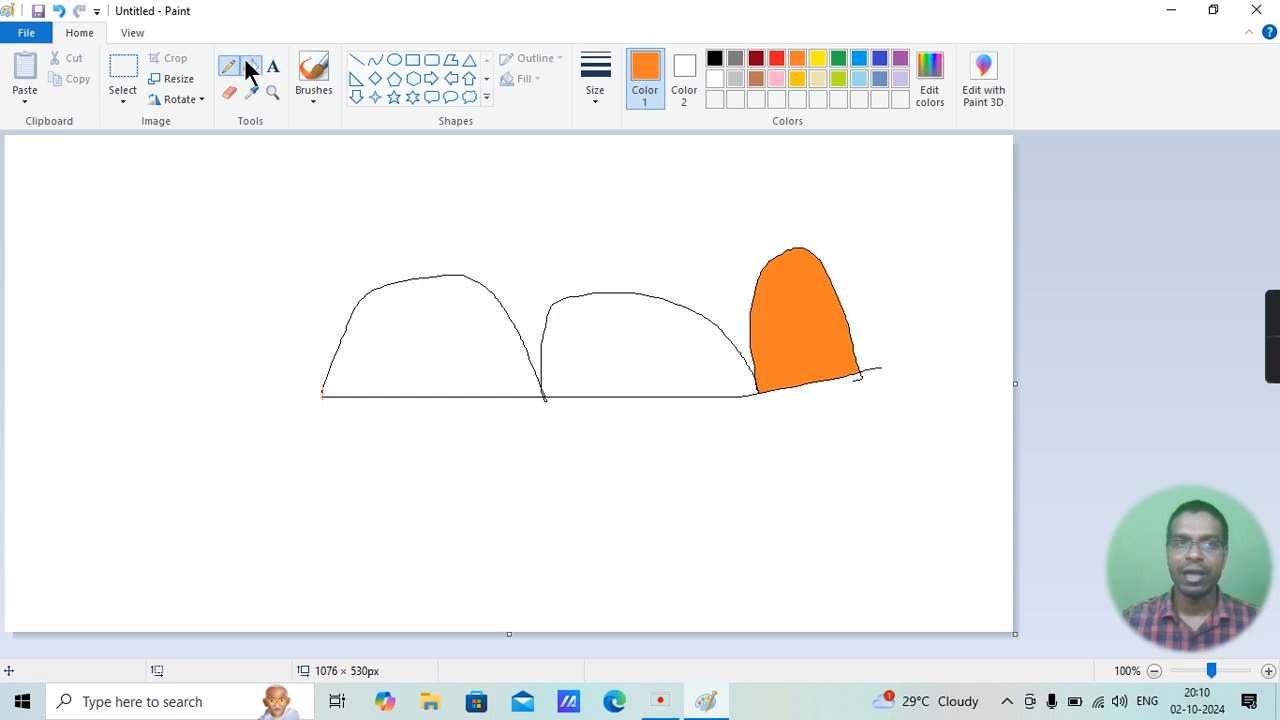
left_click(440, 326)
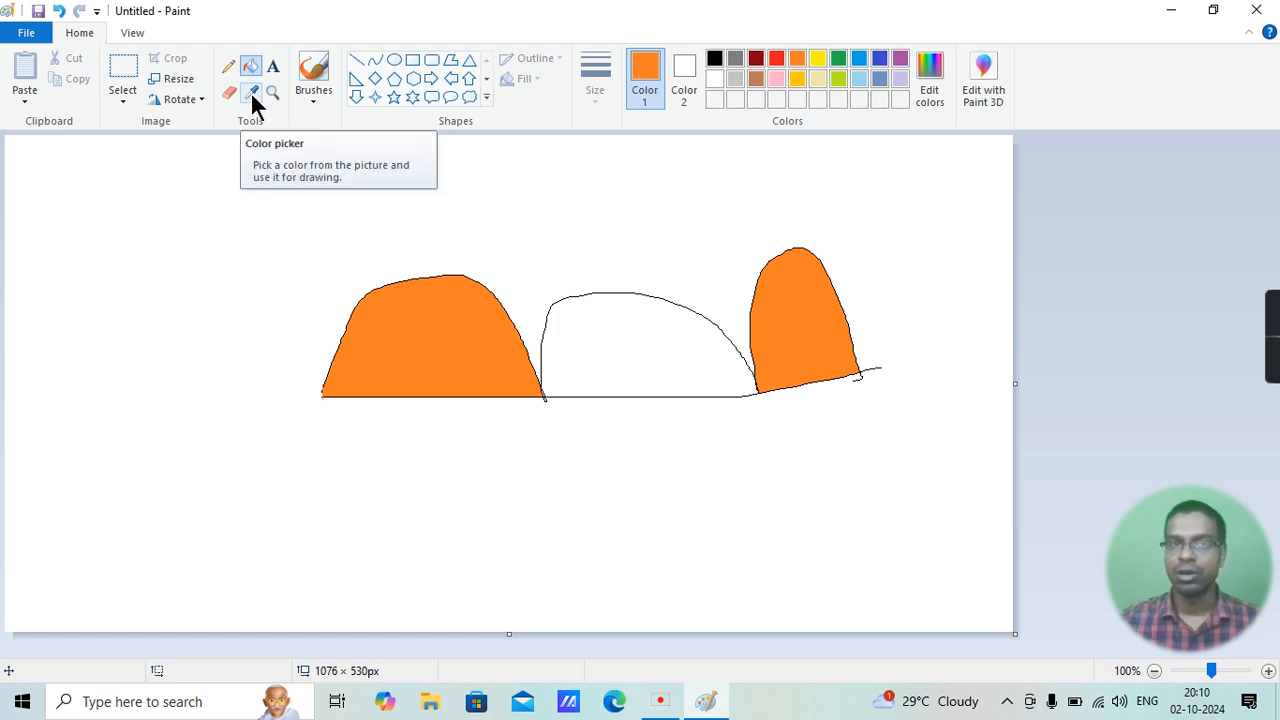
Step: Draw an orange pentagon about 126 × 205 px left of the arches and a right arrow about 325 × 130 px below them
left_click(396, 76)
left_click_drag(104, 218, 224, 409)
left_click(430, 77)
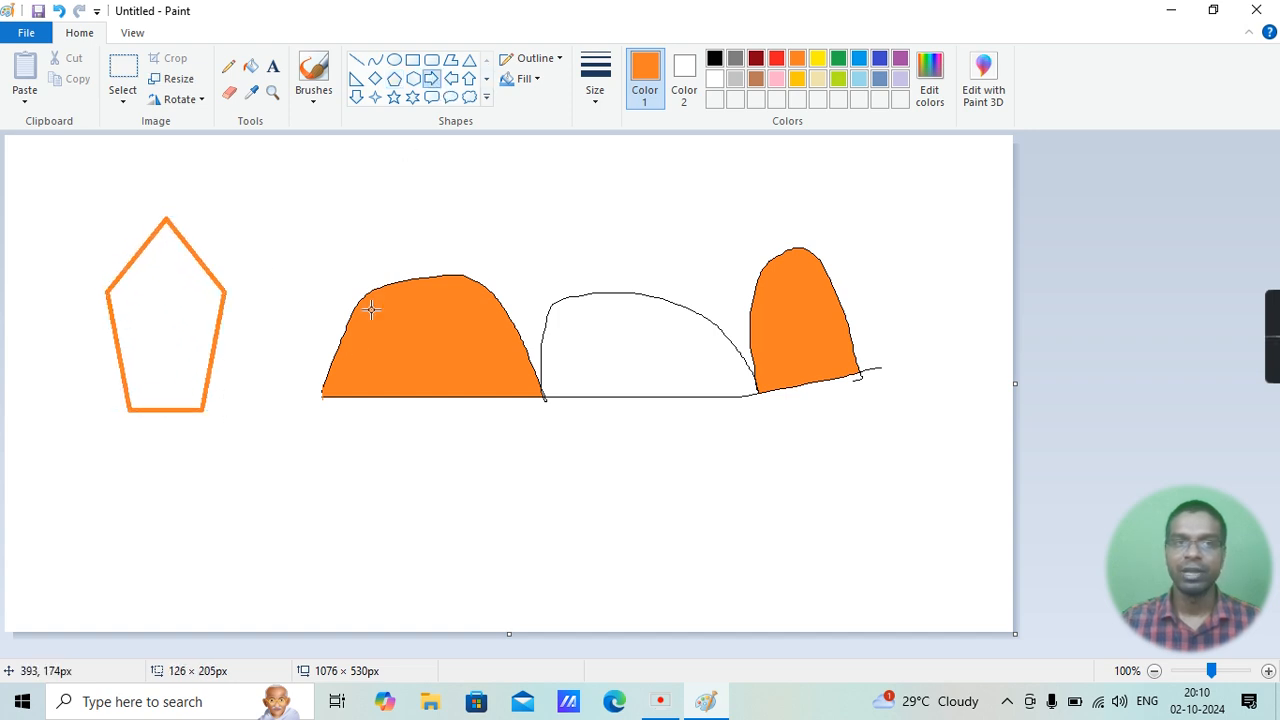
left_click_drag(323, 459, 628, 581)
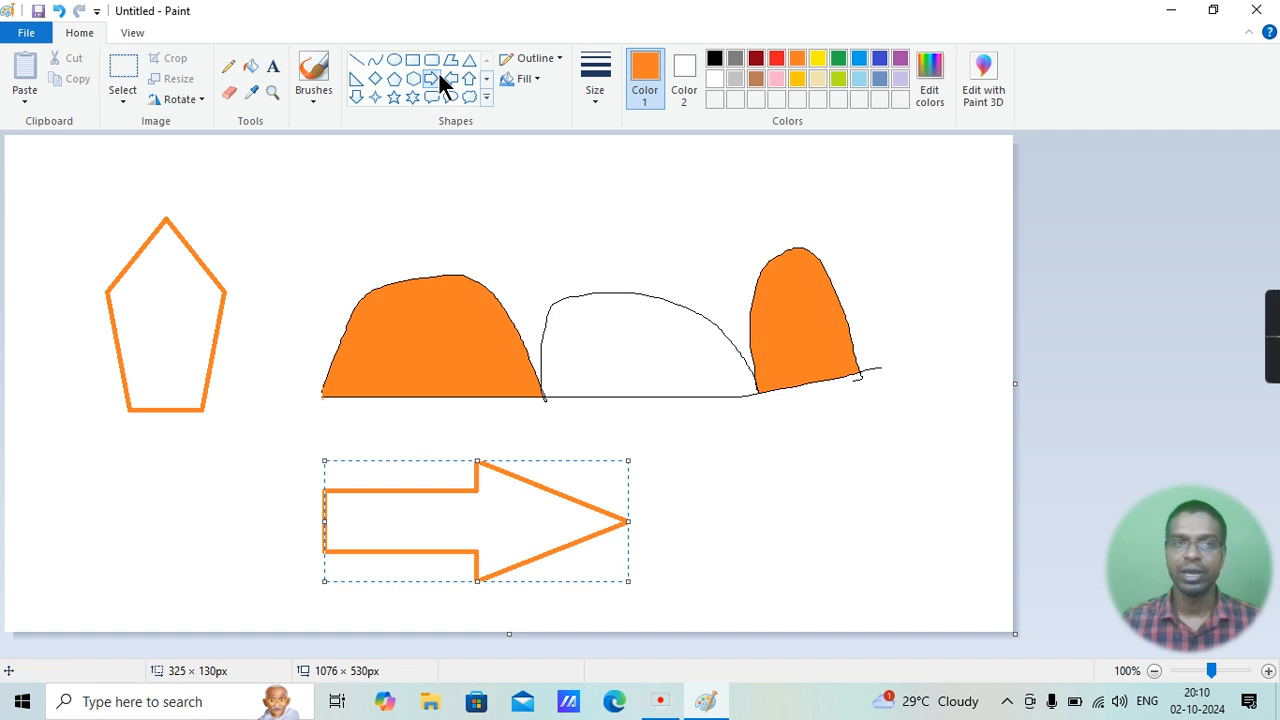
Step: Draw an orange six-point star about 212 × 126 px to the right of the arrow
left_click(411, 96)
left_click_drag(703, 440, 893, 555)
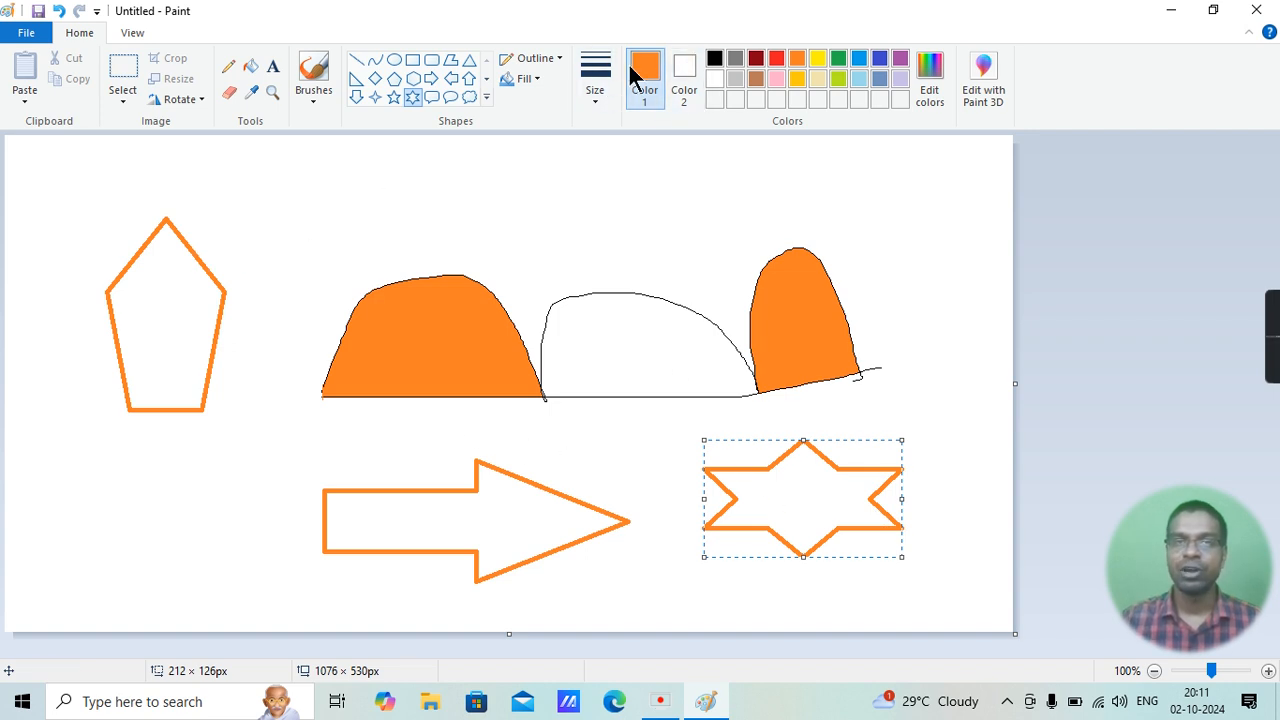
Step: Set Color 2 to green and fill the star, the arrow and the middle arch with it
left_click(686, 74)
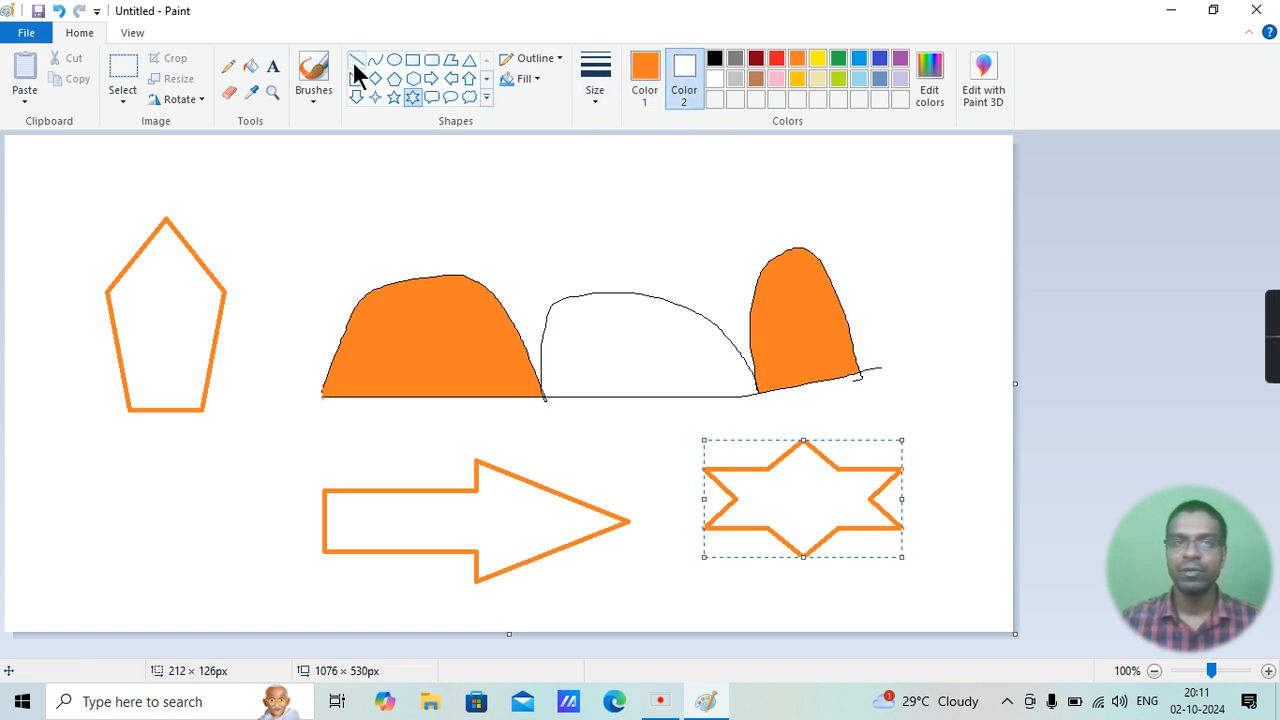
left_click(252, 67)
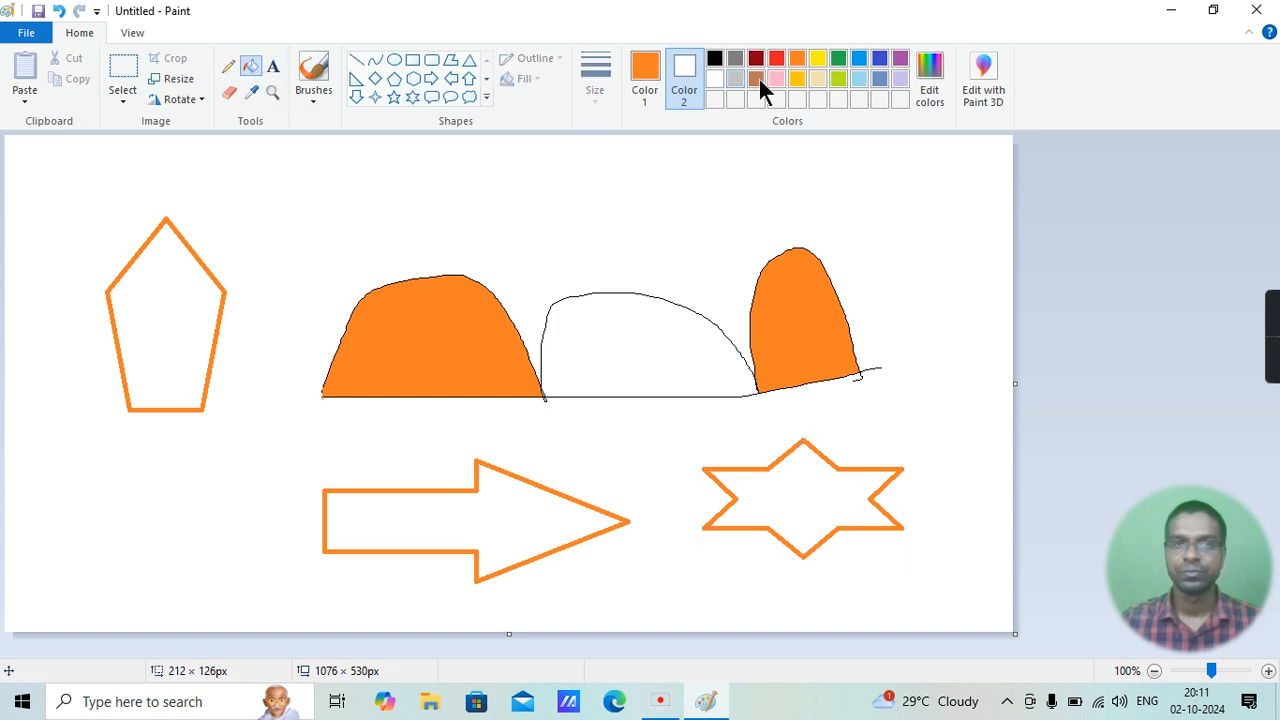
left_click(841, 59)
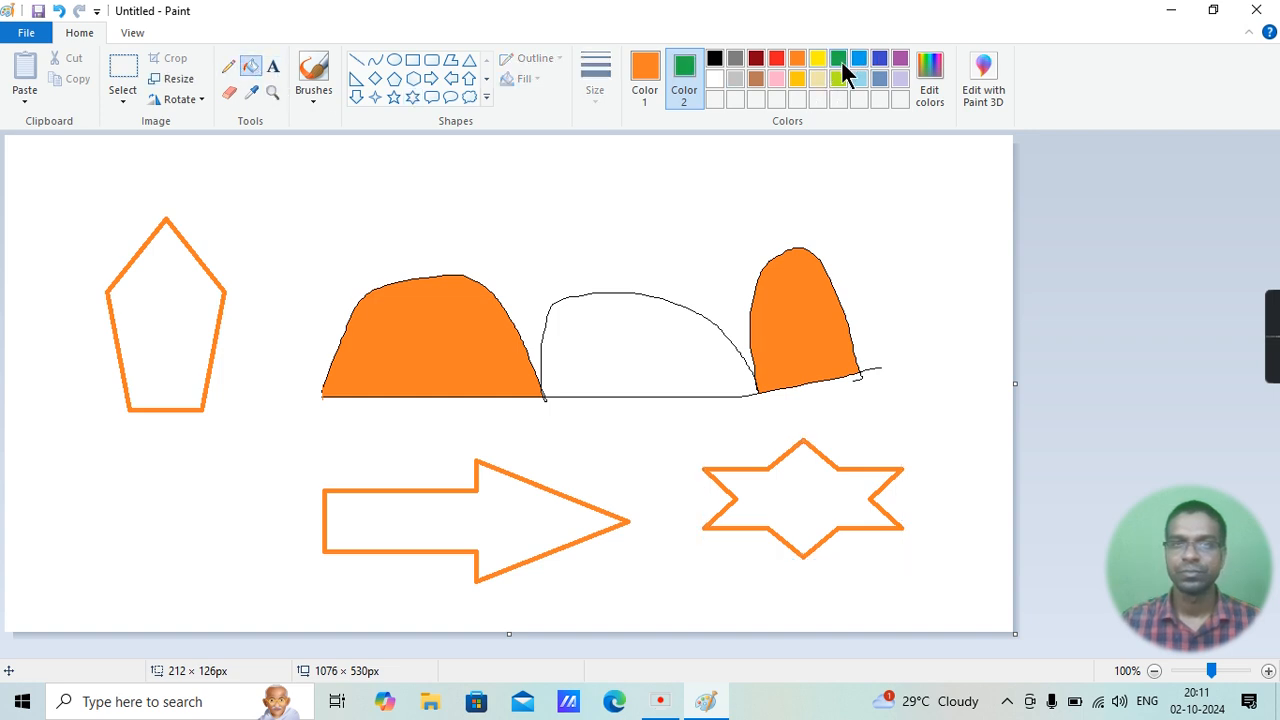
right_click(799, 498)
right_click(510, 511)
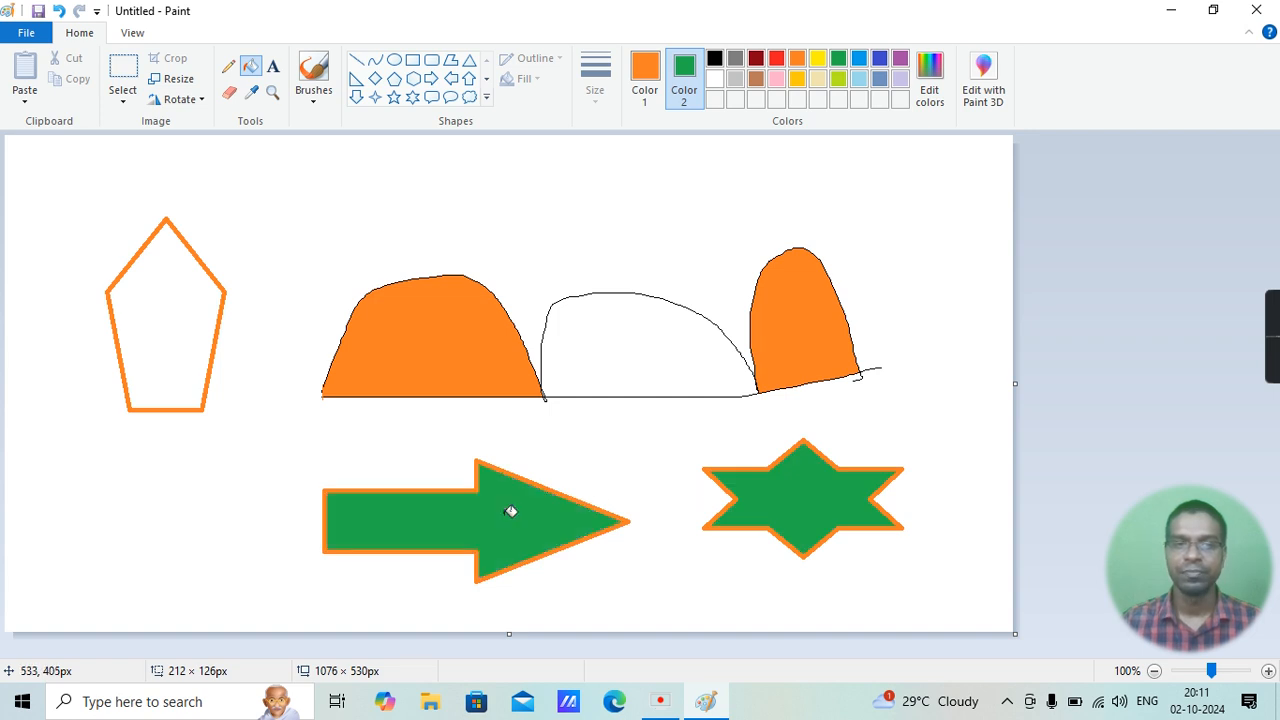
right_click(636, 344)
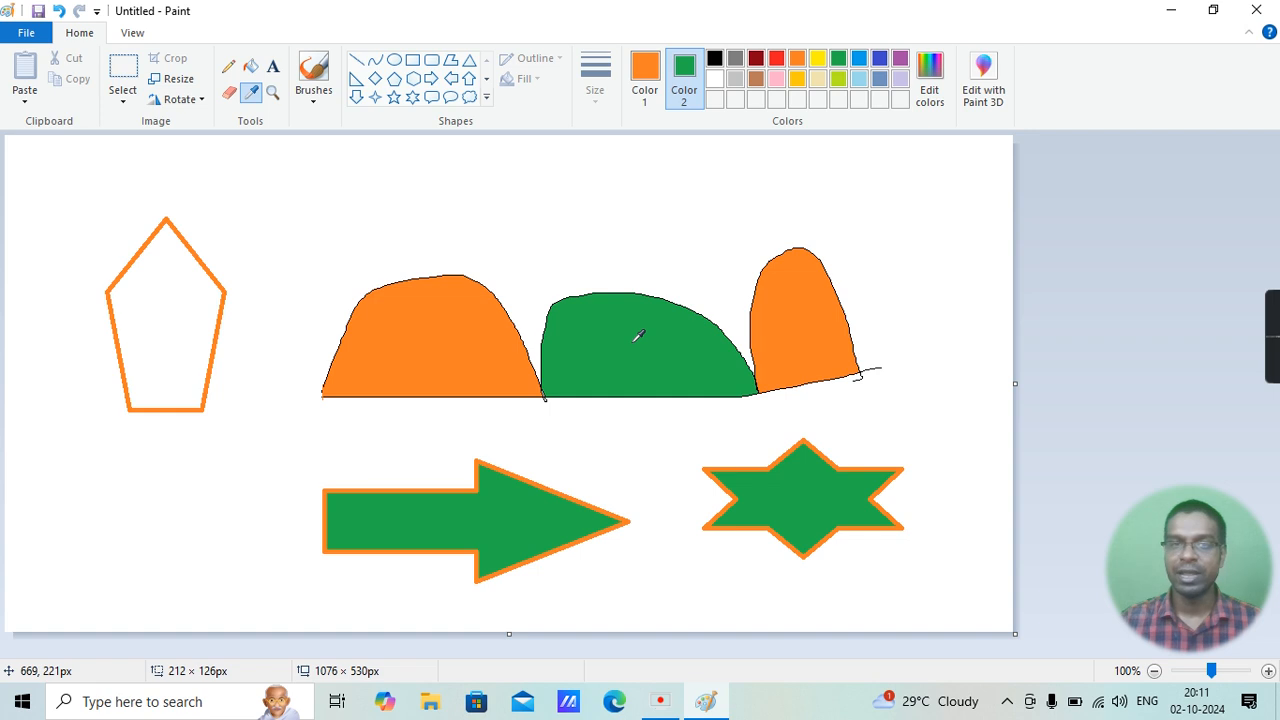
Step: Pick the middle arch's green as Color 1 with the Color picker and fill the pentagon with it
left_click(637, 336)
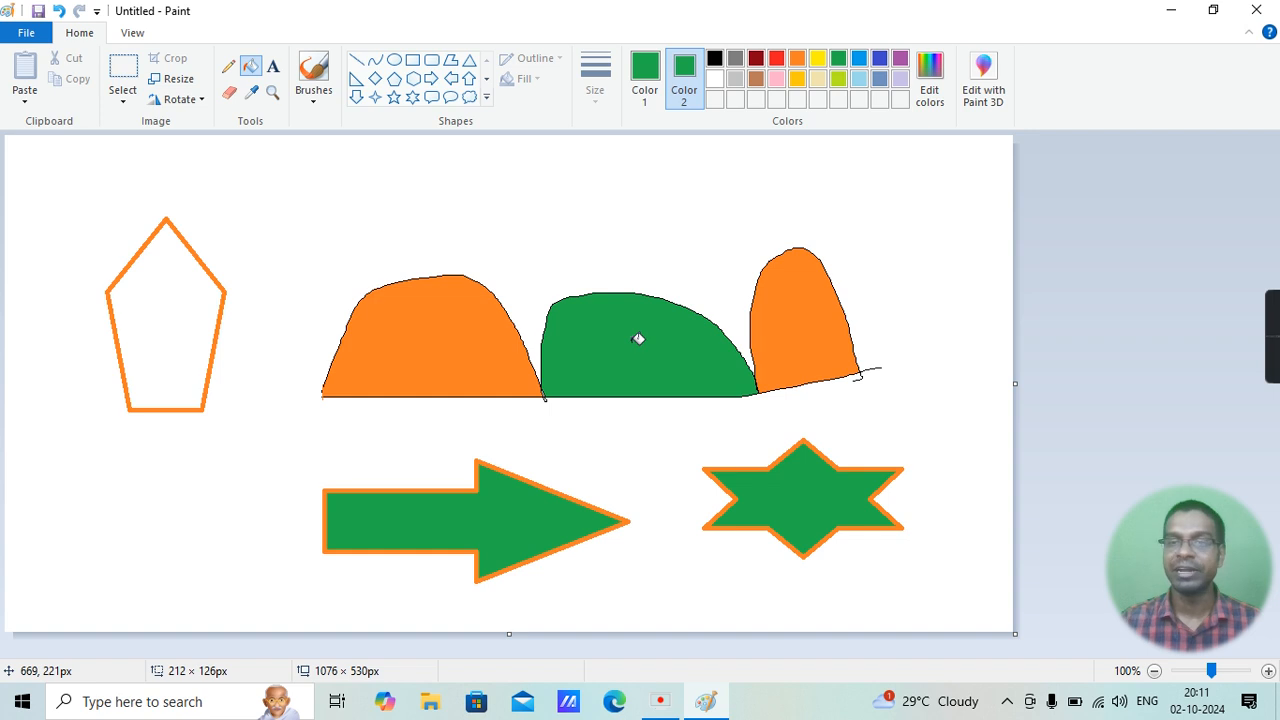
left_click(162, 312)
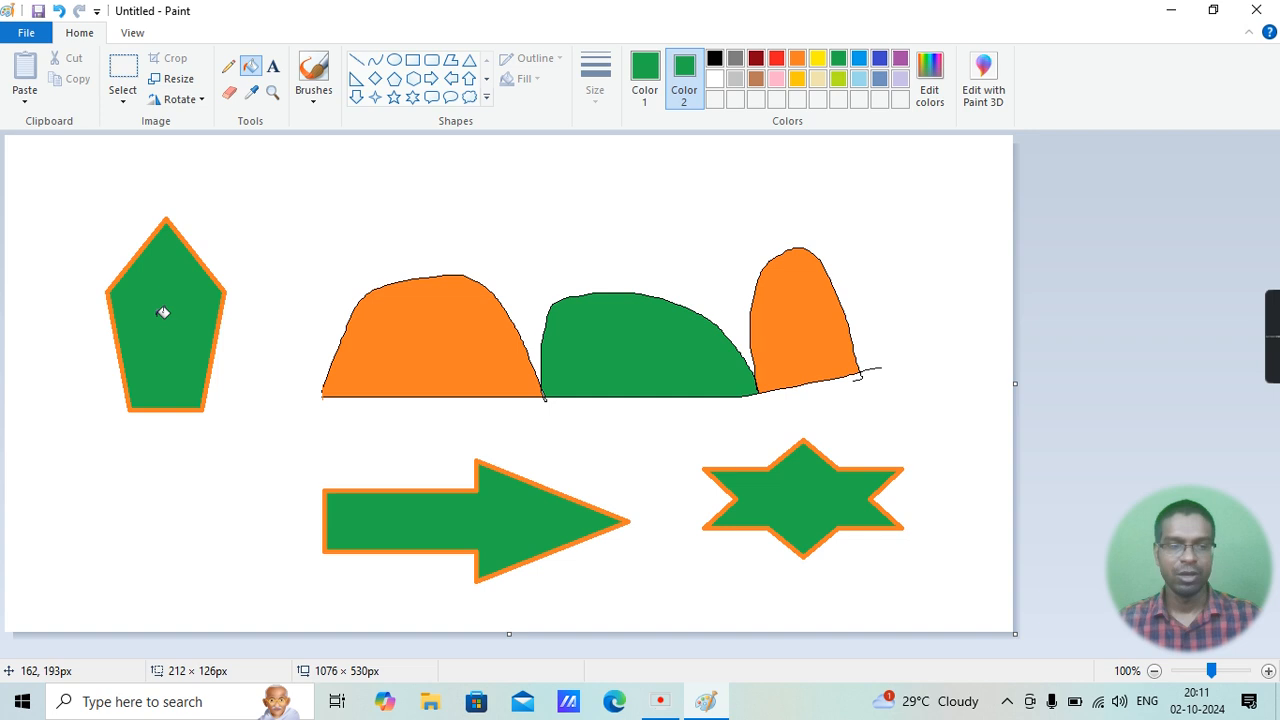
Step: Select the entire picture and delete it with Color 2 still green
key("ctrl+a")
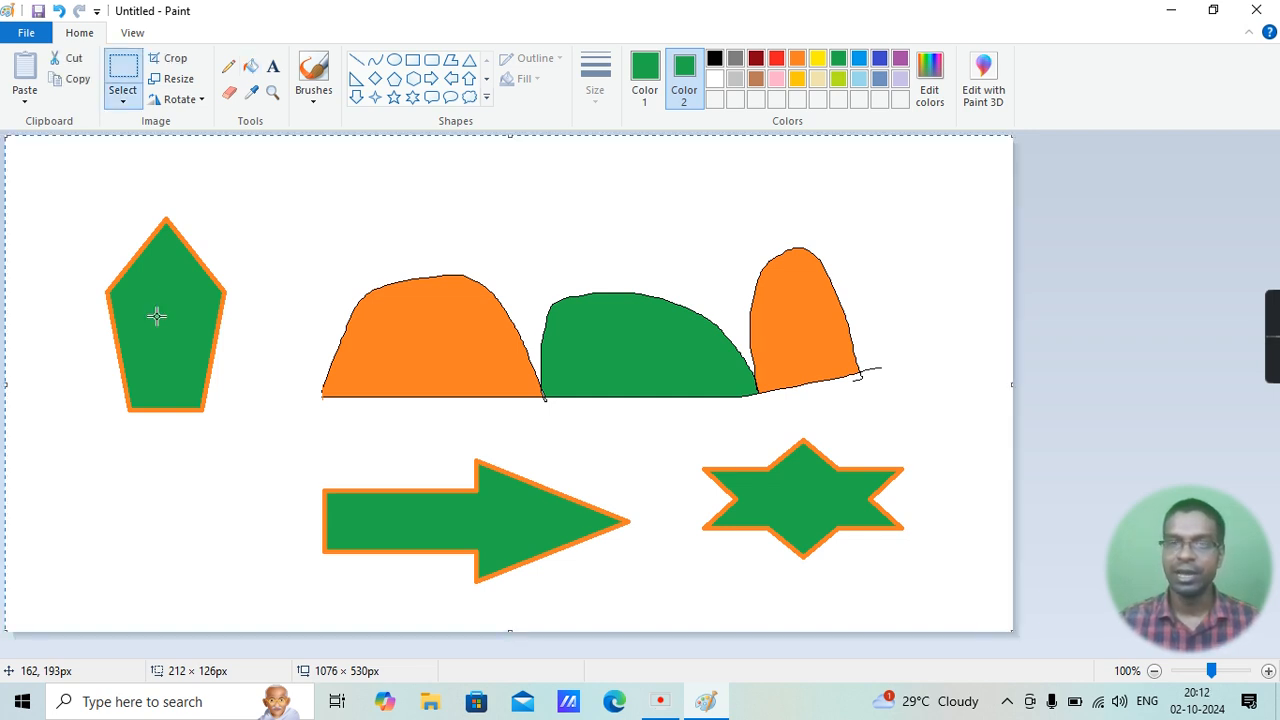
key("Delete")
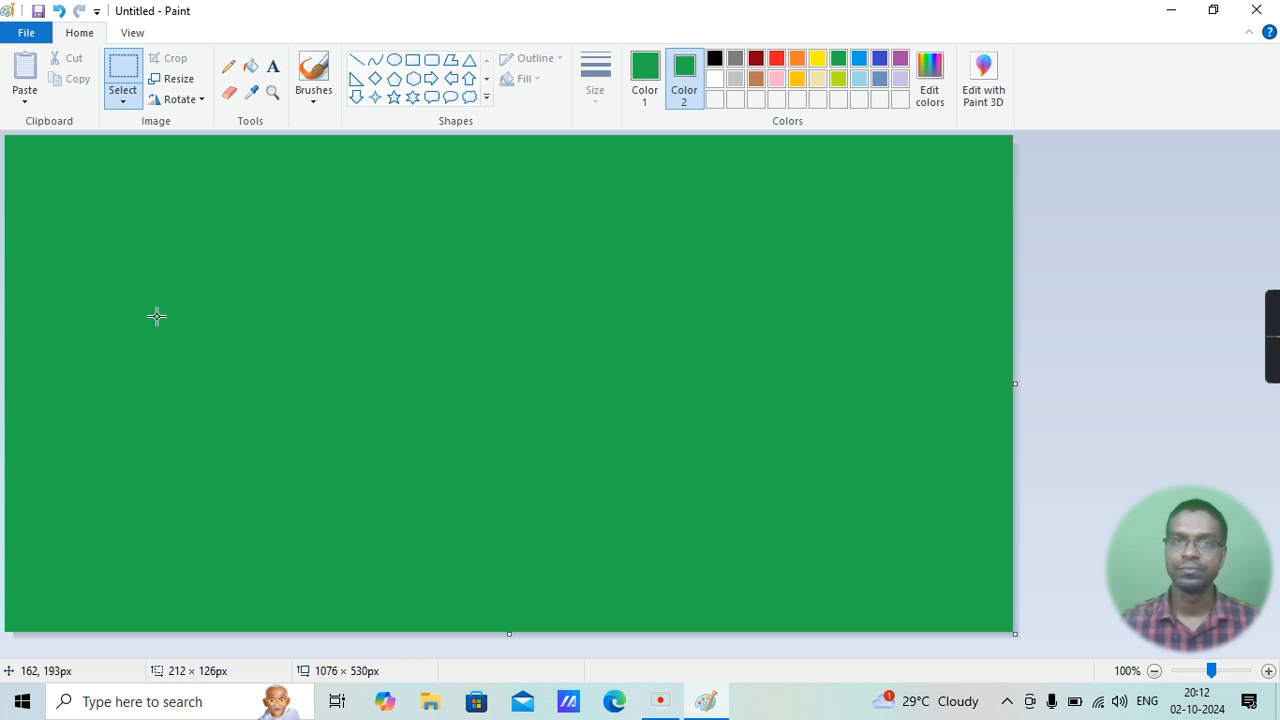
Step: Set Color 2 to white and undo the deletion of the picture
left_click(714, 78)
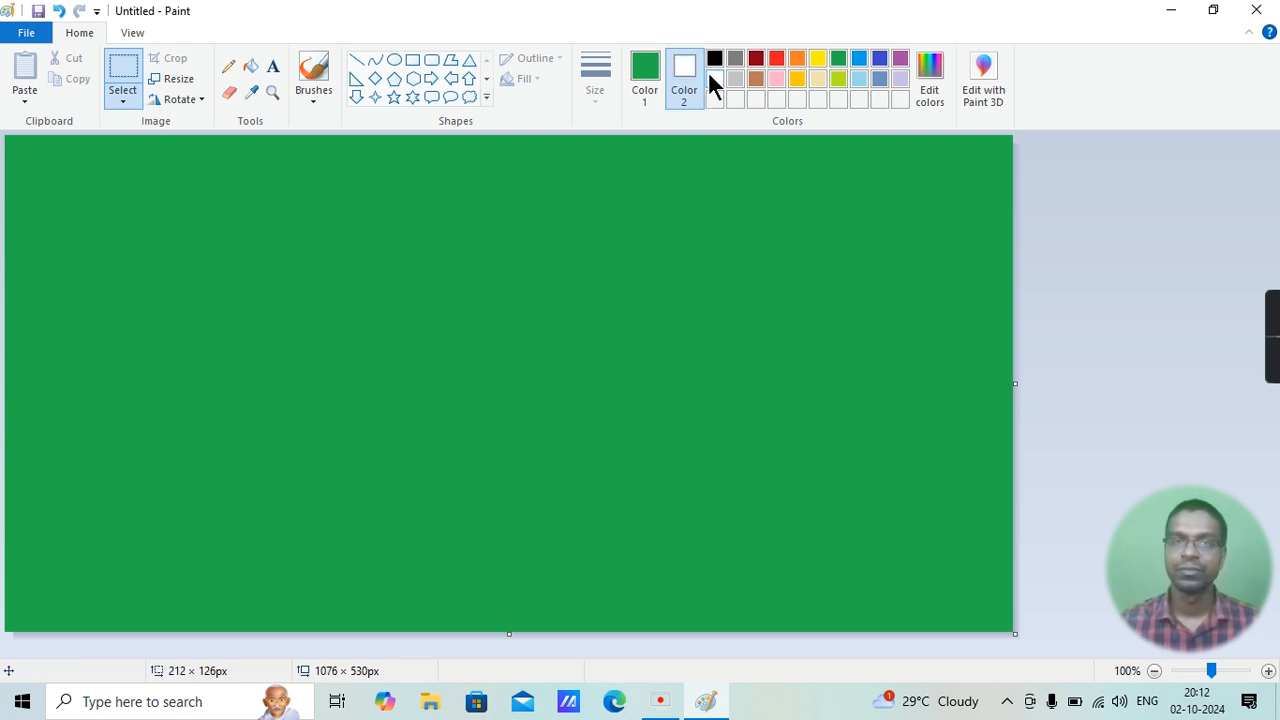
right_click(571, 371)
left_click(457, 211)
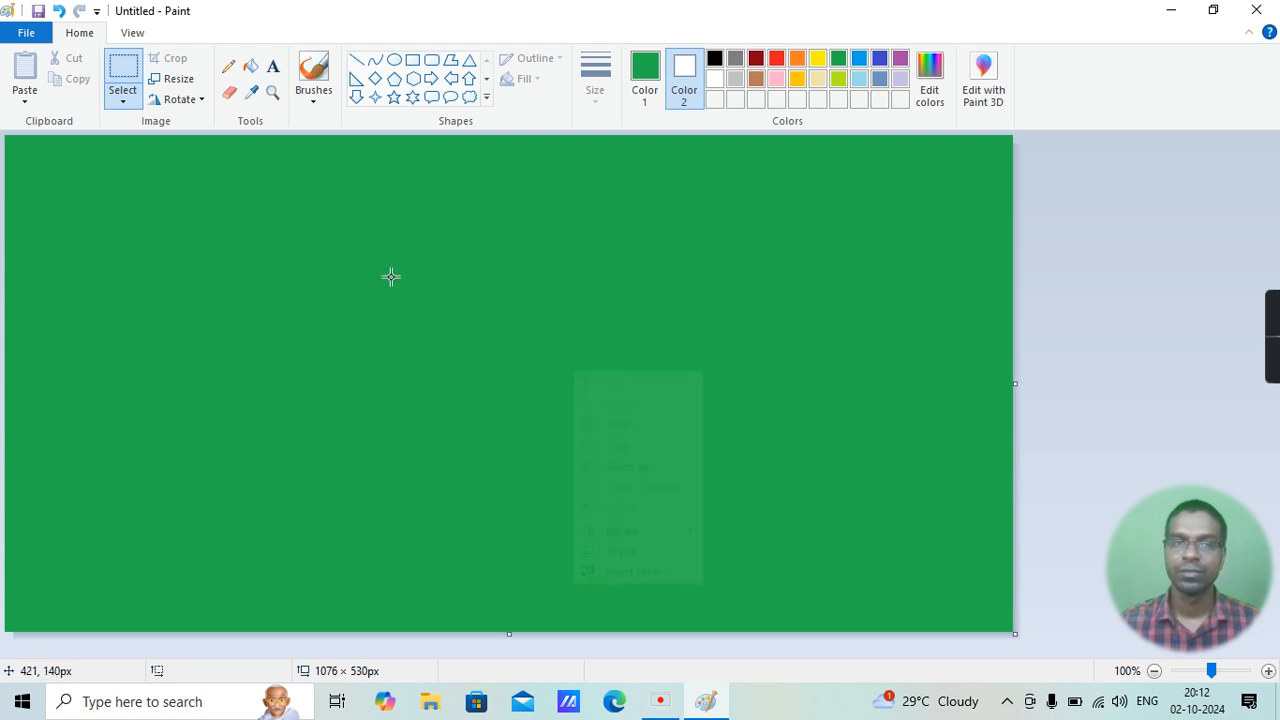
key("ctrl+z")
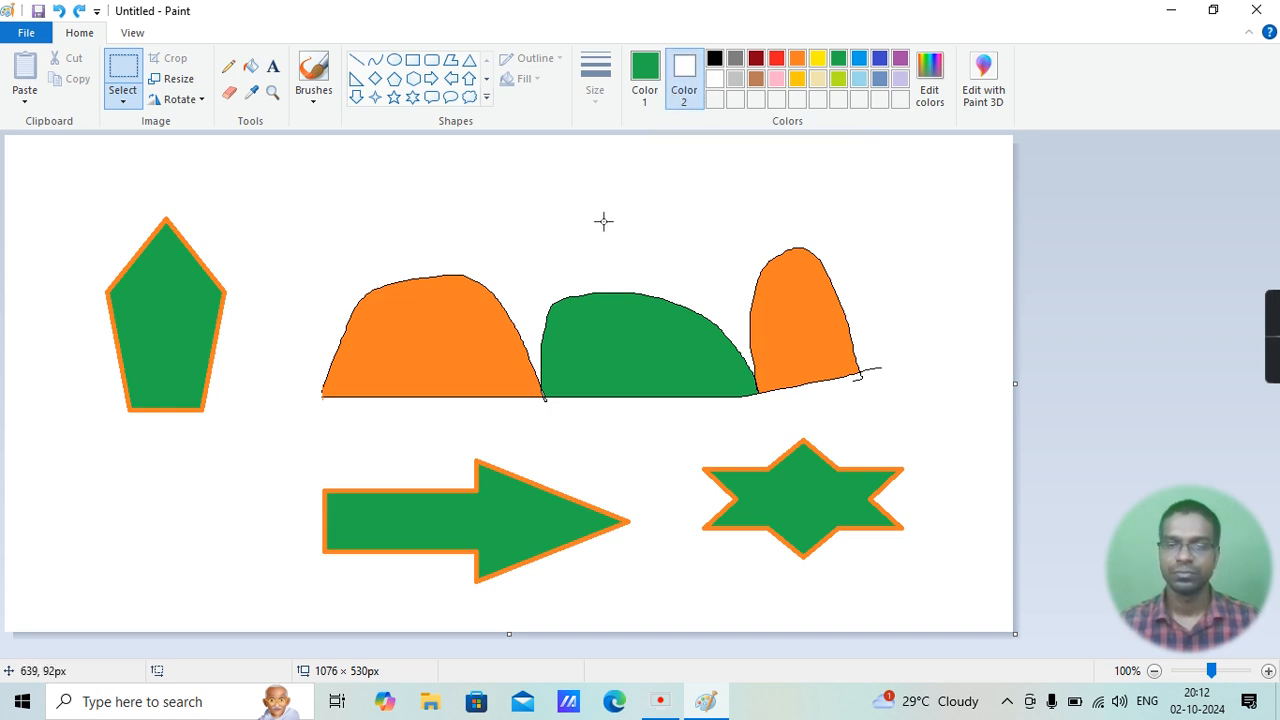
Step: Select the whole drawing and delete it to clear the canvas to white
key("ctrl+a")
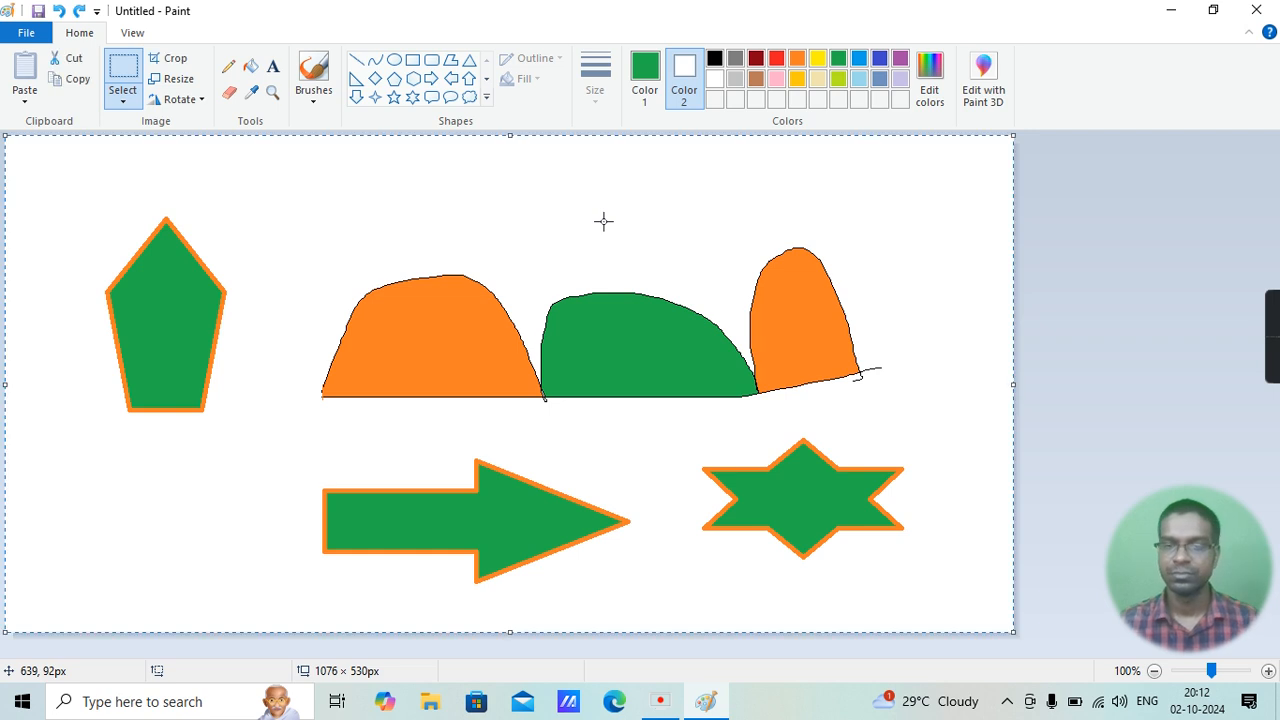
key("Delete")
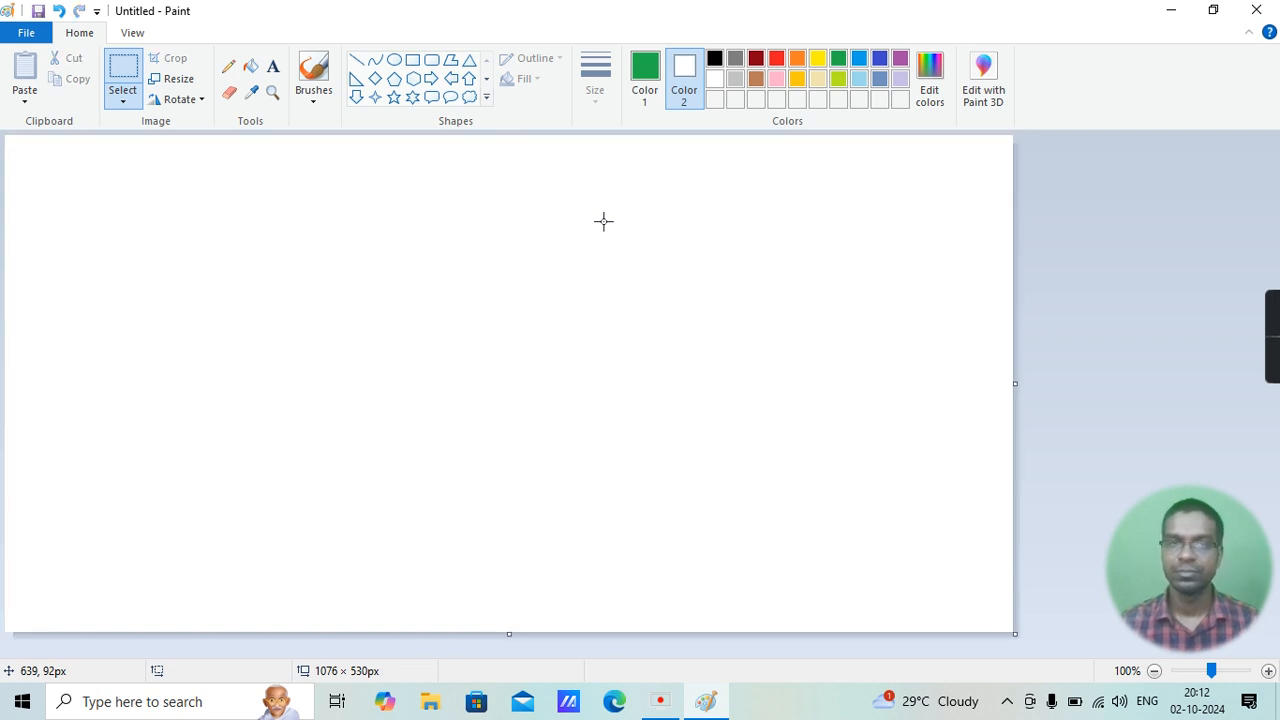
Step: Create a text box across the middle of the blank canvas with the Text tool and enter a first name
left_click(273, 68)
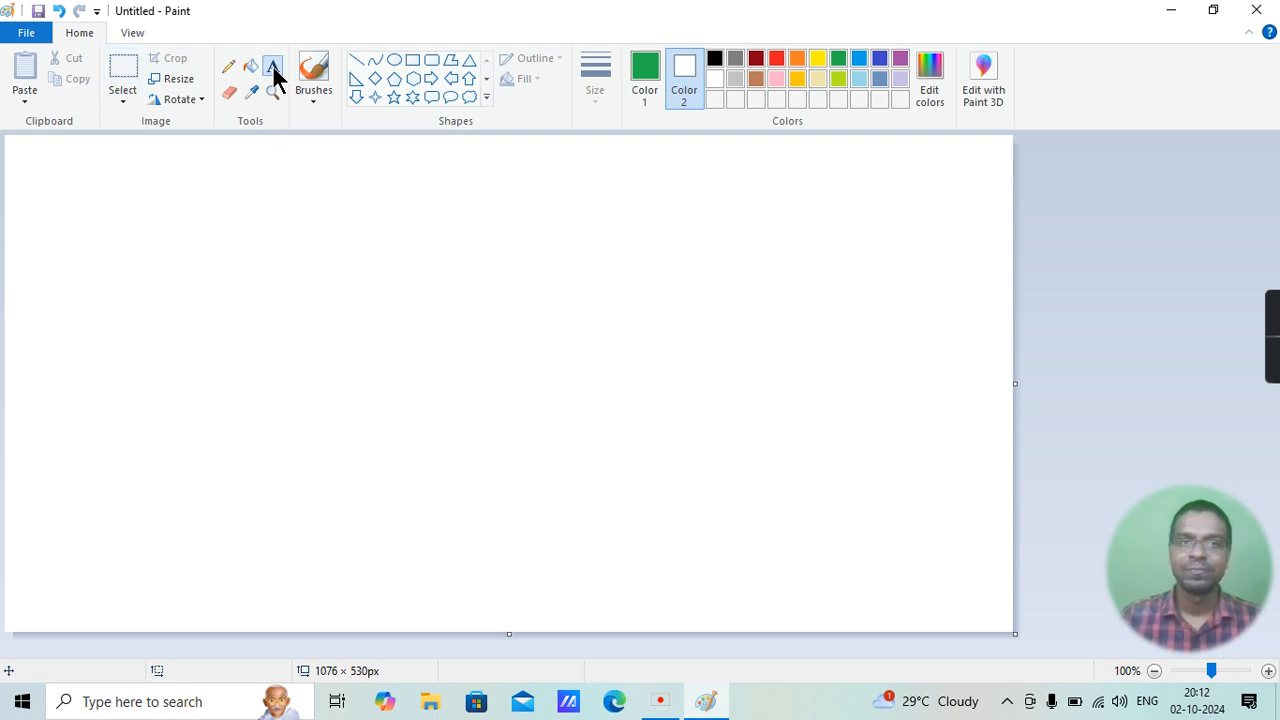
mouse_move(258, 278)
left_mouse_down()
mouse_move(340, 316)
mouse_move(466, 346)
mouse_move(791, 369)
mouse_move(778, 364)
left_mouse_up()
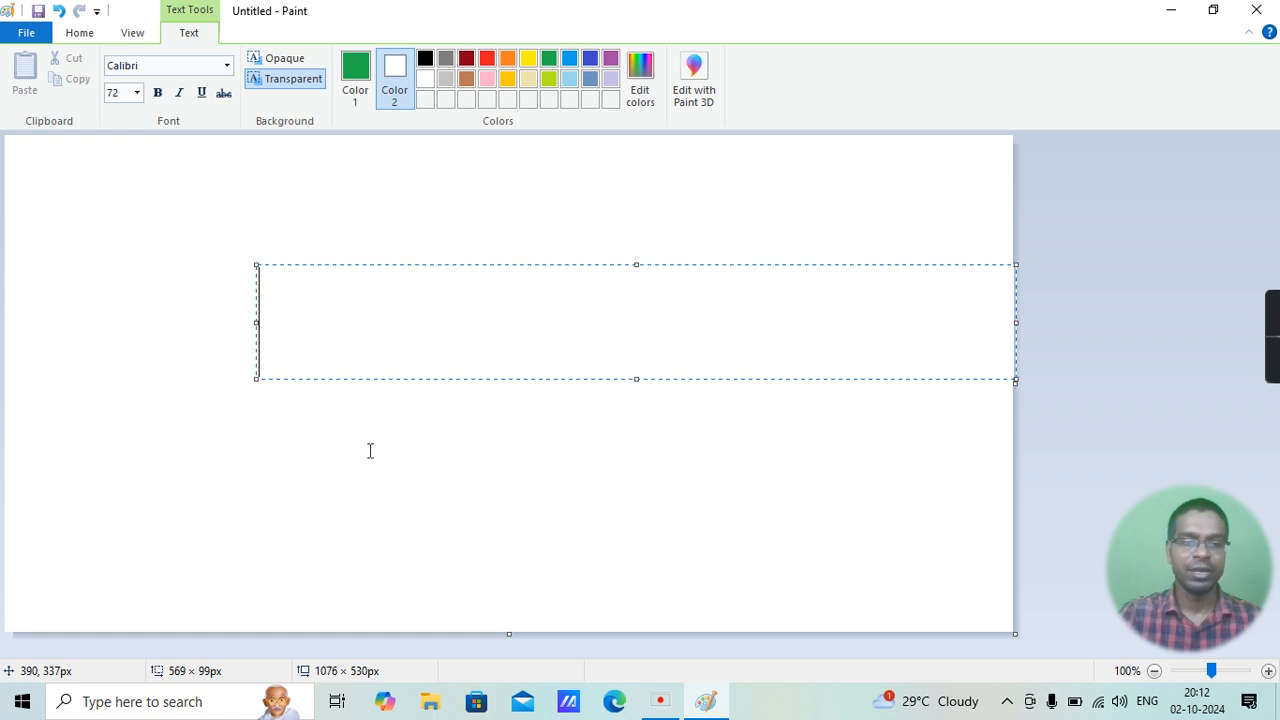
type("Ra")
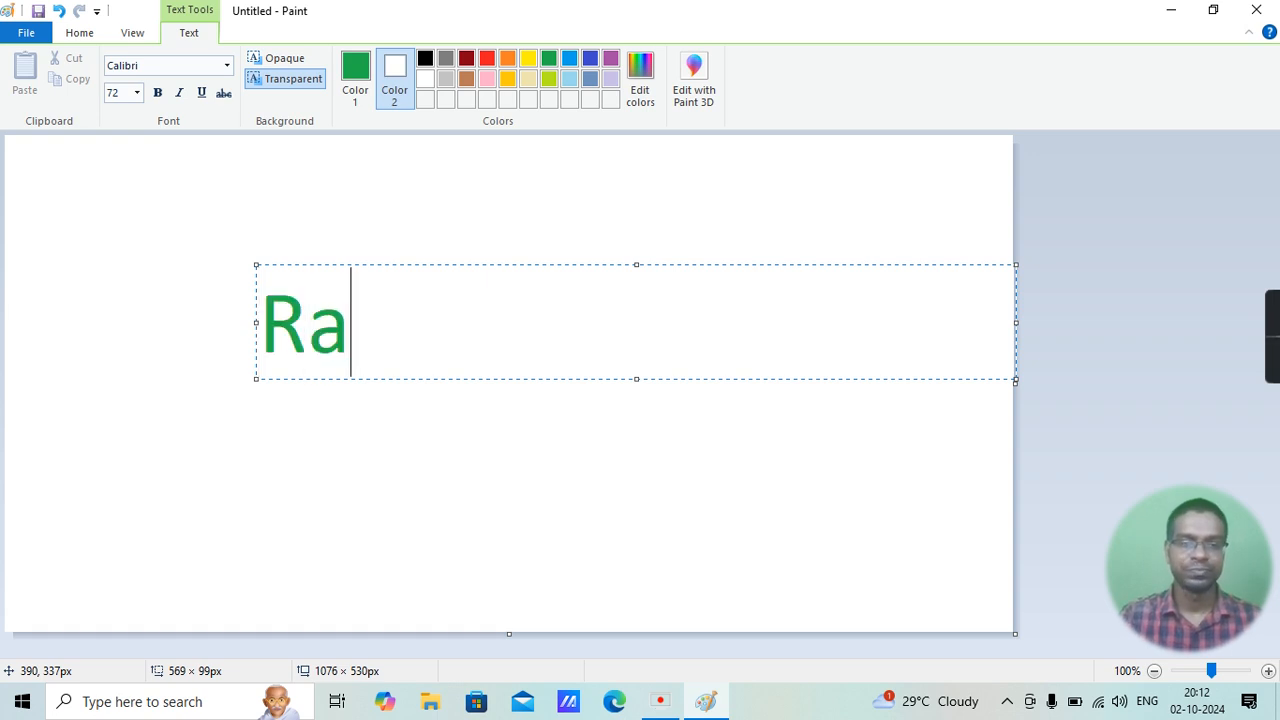
type("bi")
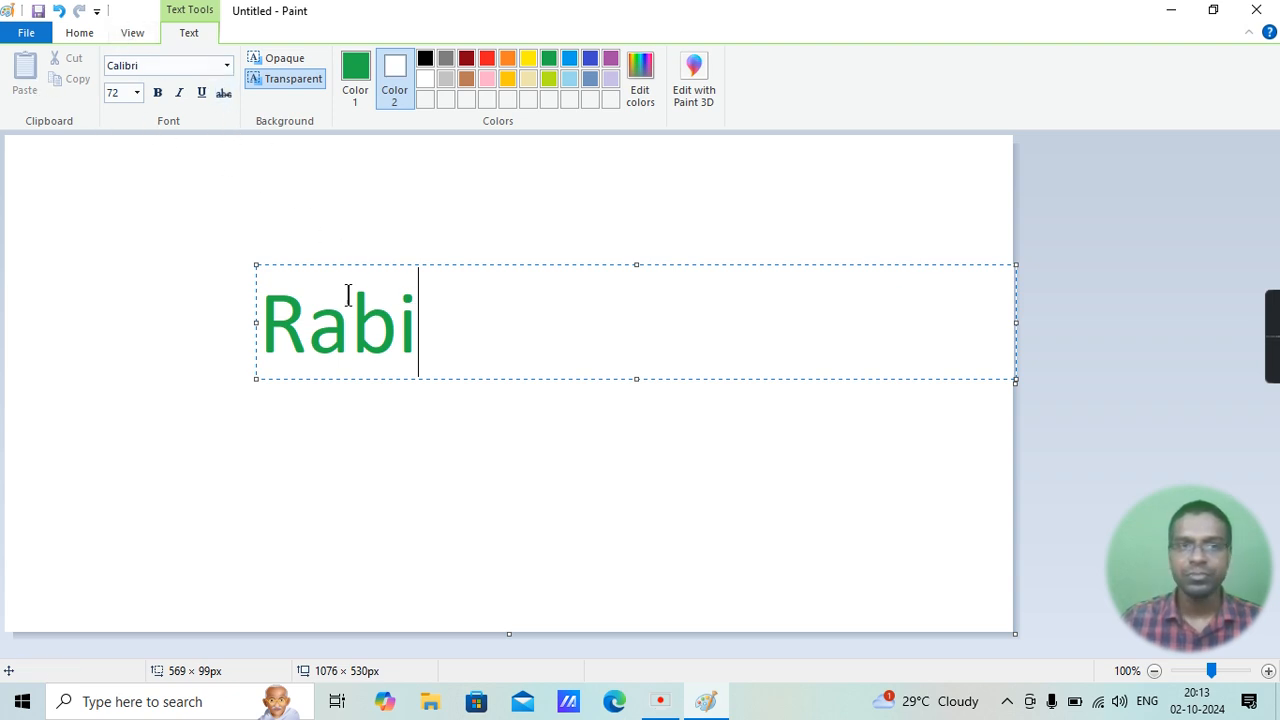
Step: Select the entered name and set its font to Blackadder ITC
left_click_drag(420, 325, 254, 331)
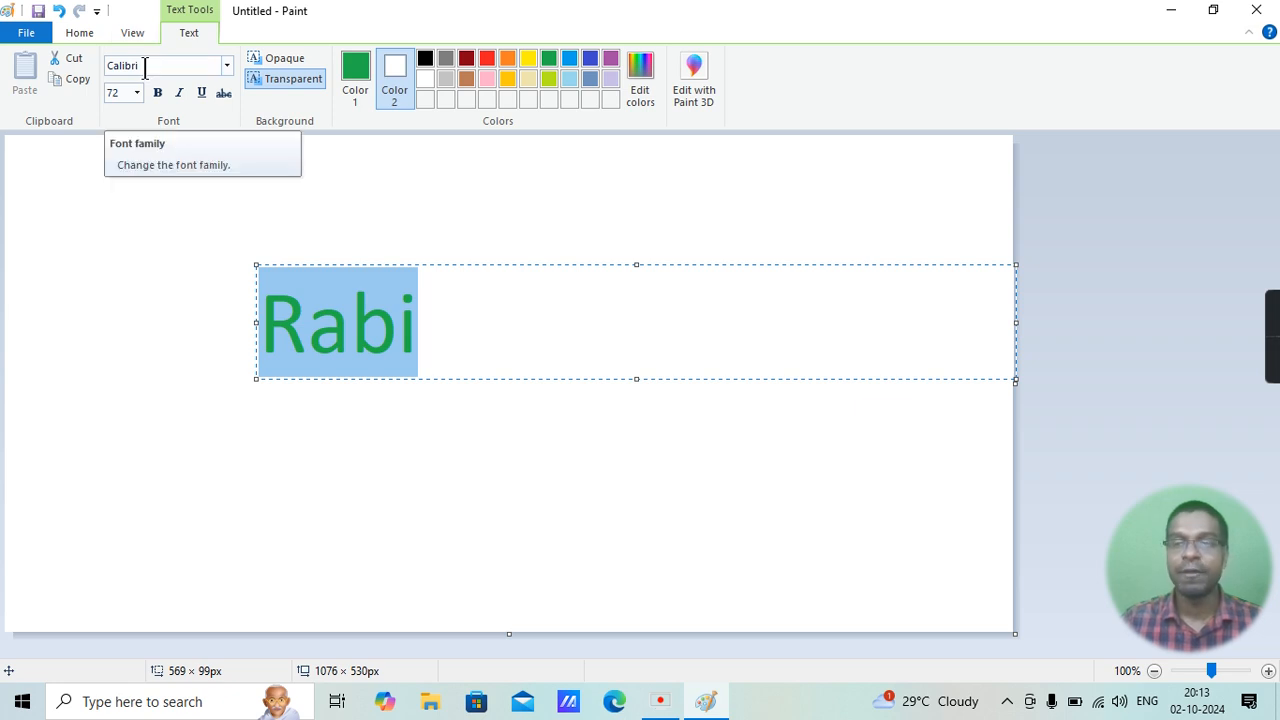
left_click(227, 65)
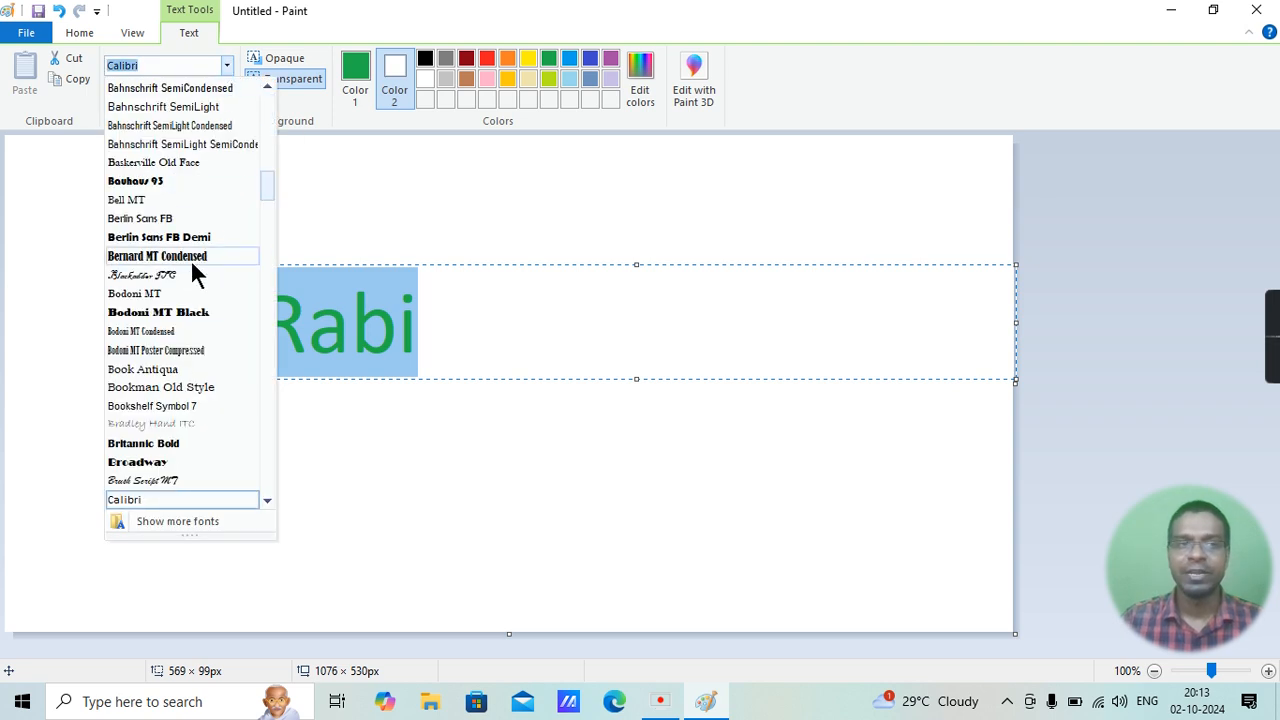
scroll(192, 194, "down", 4)
scroll(194, 200, "down", 5)
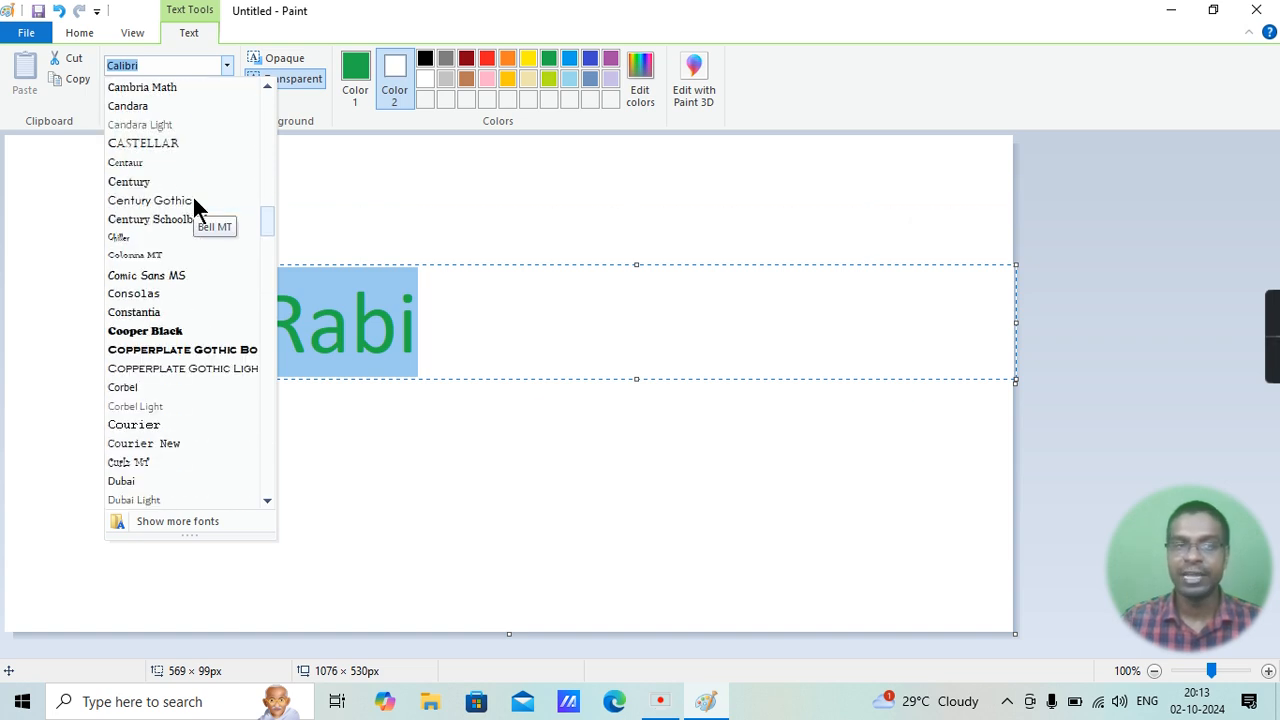
scroll(195, 206, "down", 3)
scroll(195, 206, "up", 15)
scroll(196, 207, "up", 15)
scroll(193, 197, "down", 15)
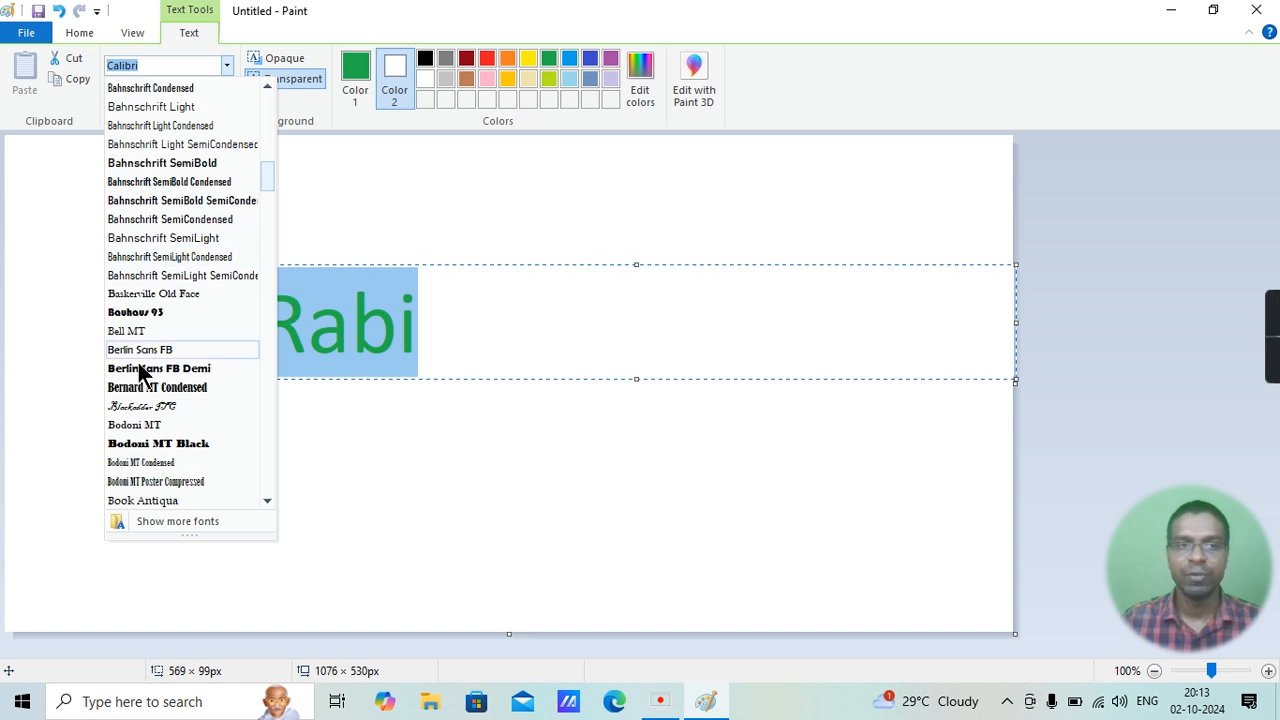
left_click(145, 402)
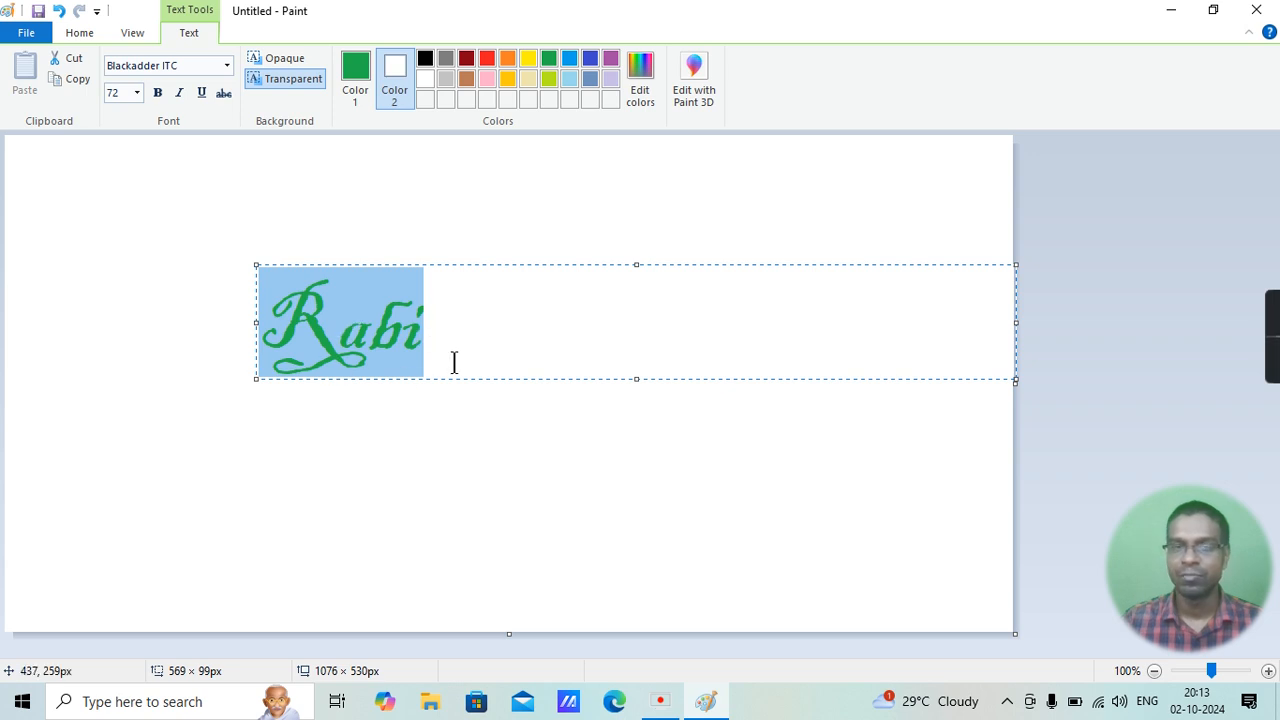
Step: Try font size 28 on the name, settle on size 48, and narrow the text box to about 705 px wide
left_click(137, 92)
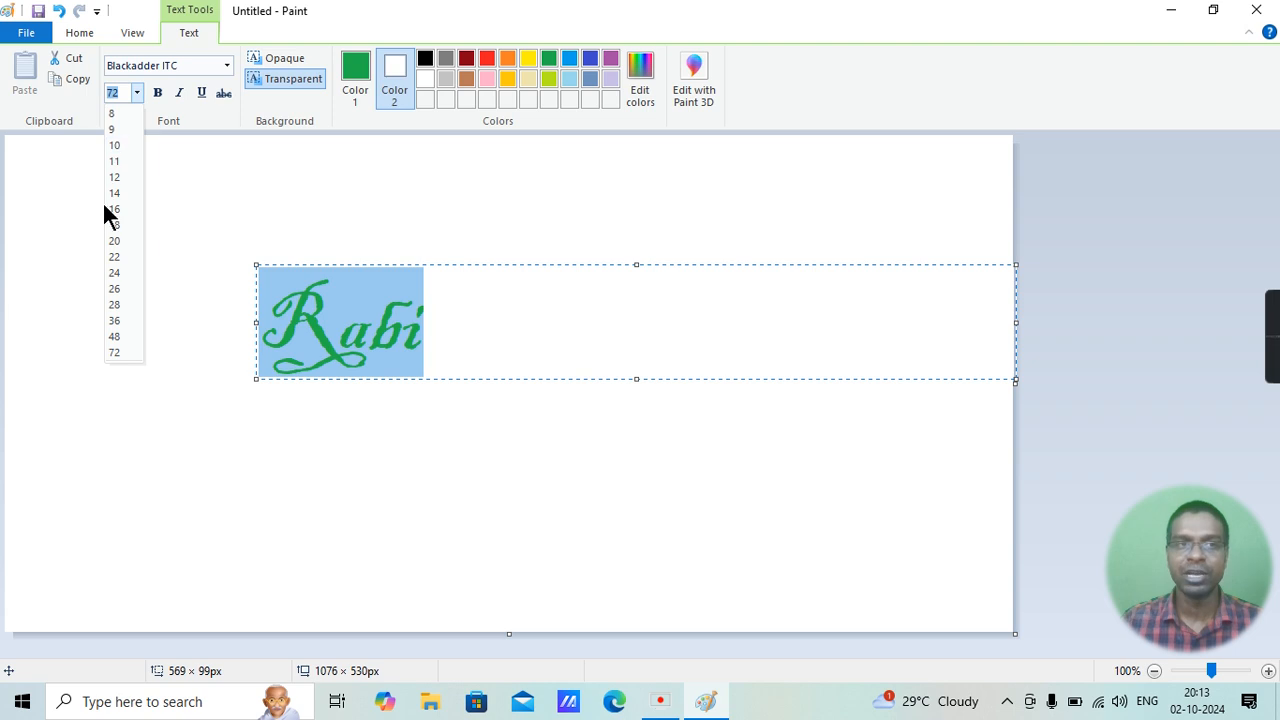
left_click(114, 305)
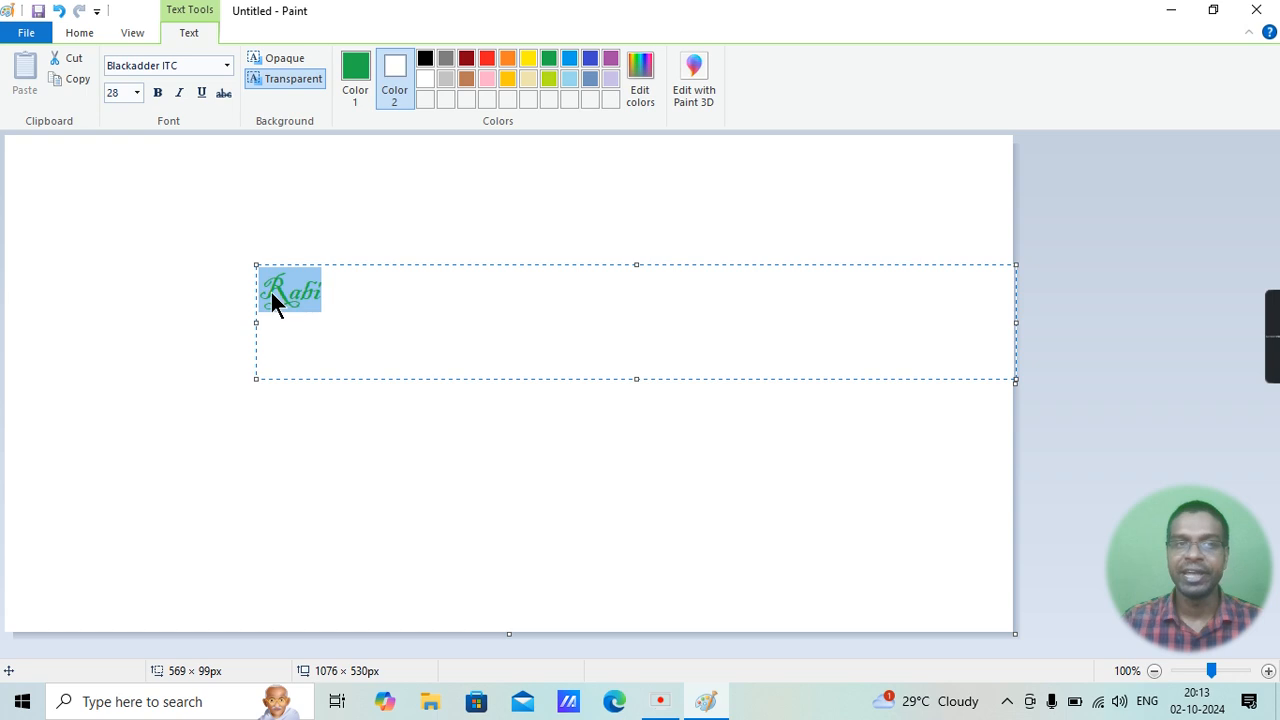
left_click(136, 92)
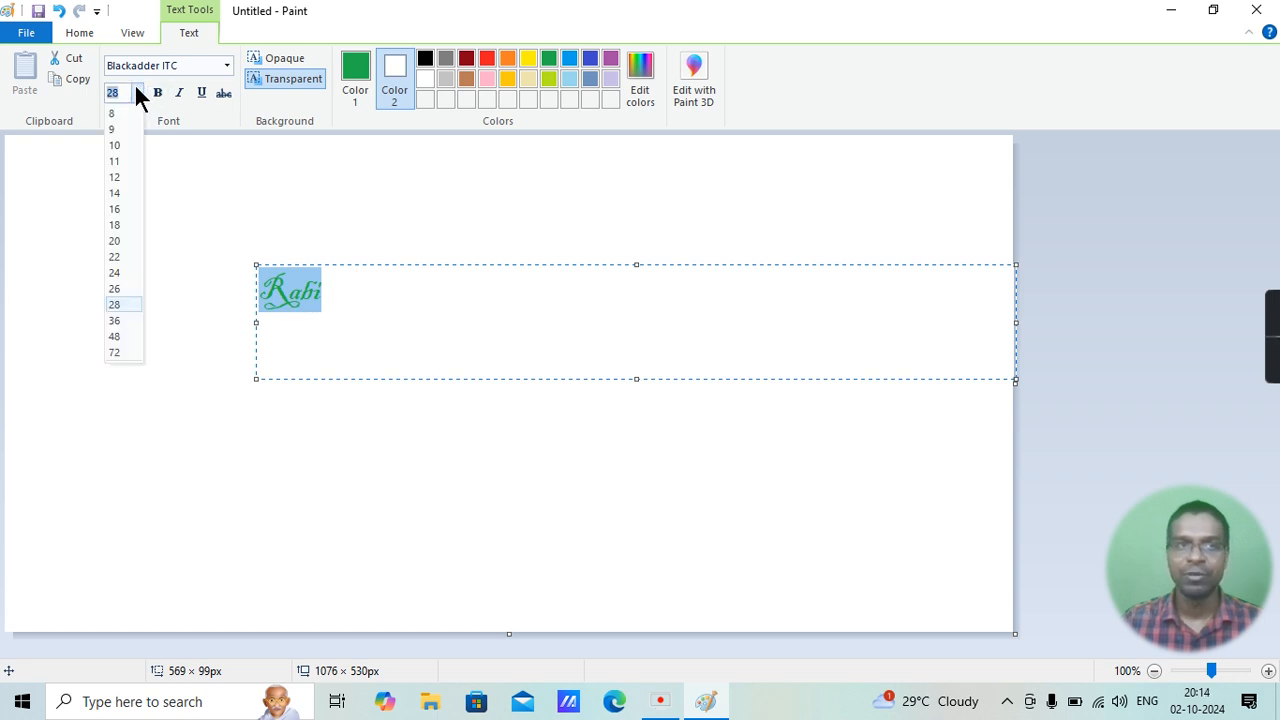
left_click(114, 338)
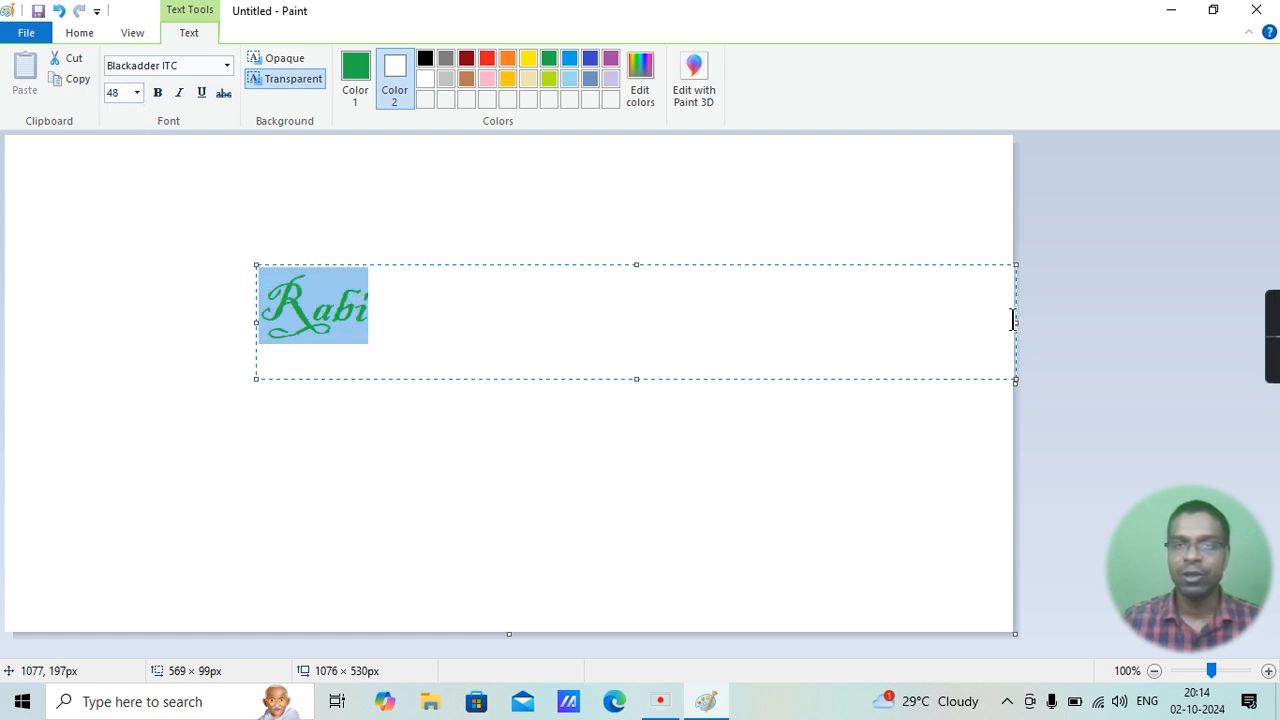
left_click_drag(1014, 320, 913, 328)
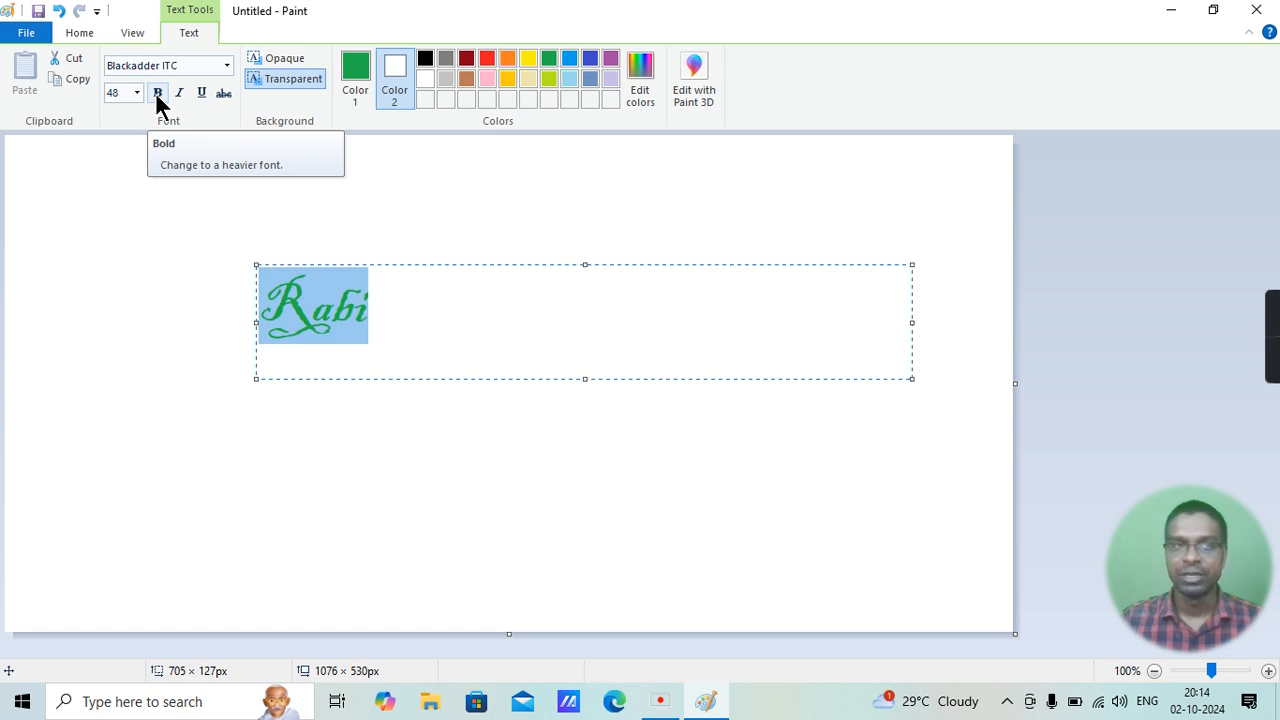
Step: Make the name bold and change its text colour to red
left_click(158, 93)
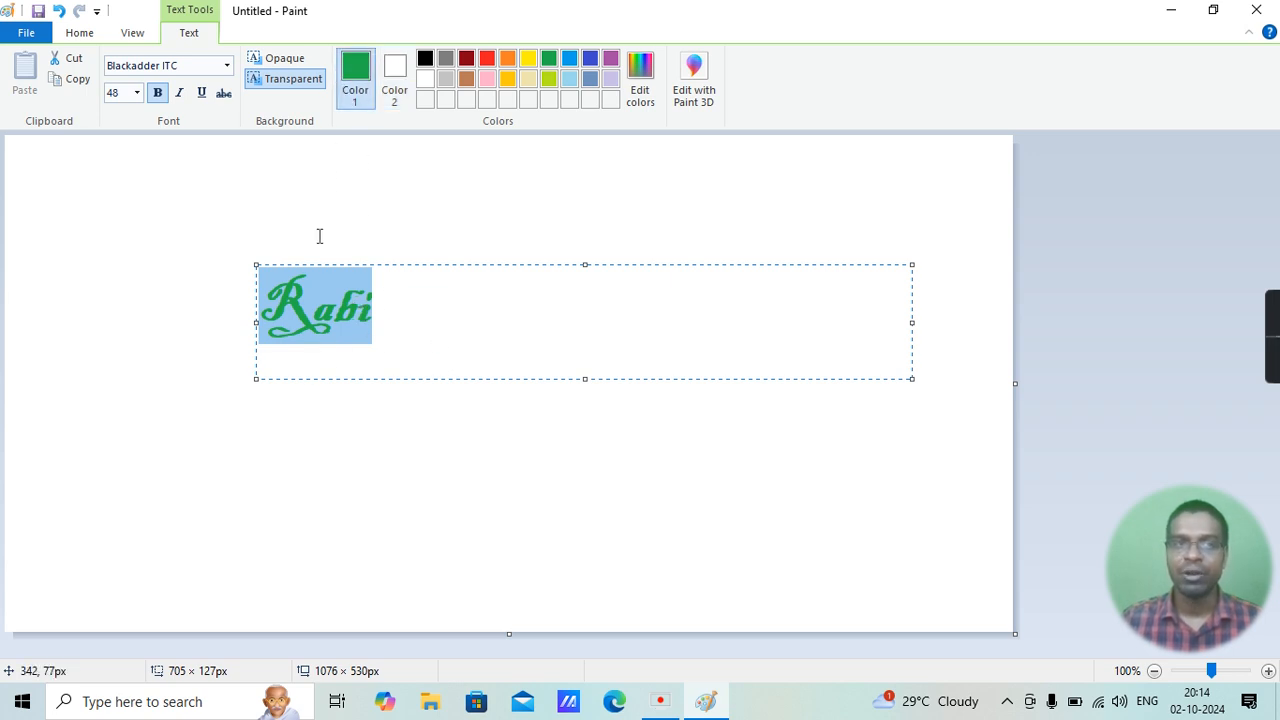
left_click_drag(386, 306, 258, 308)
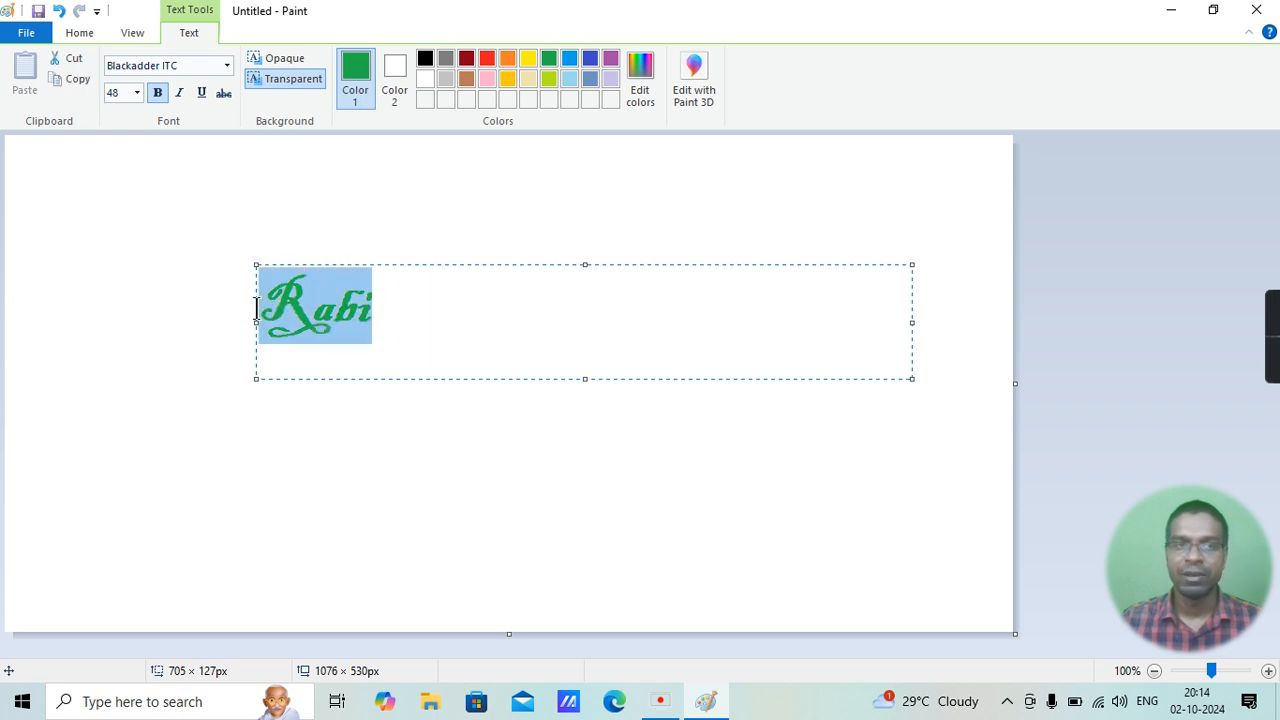
left_click(487, 57)
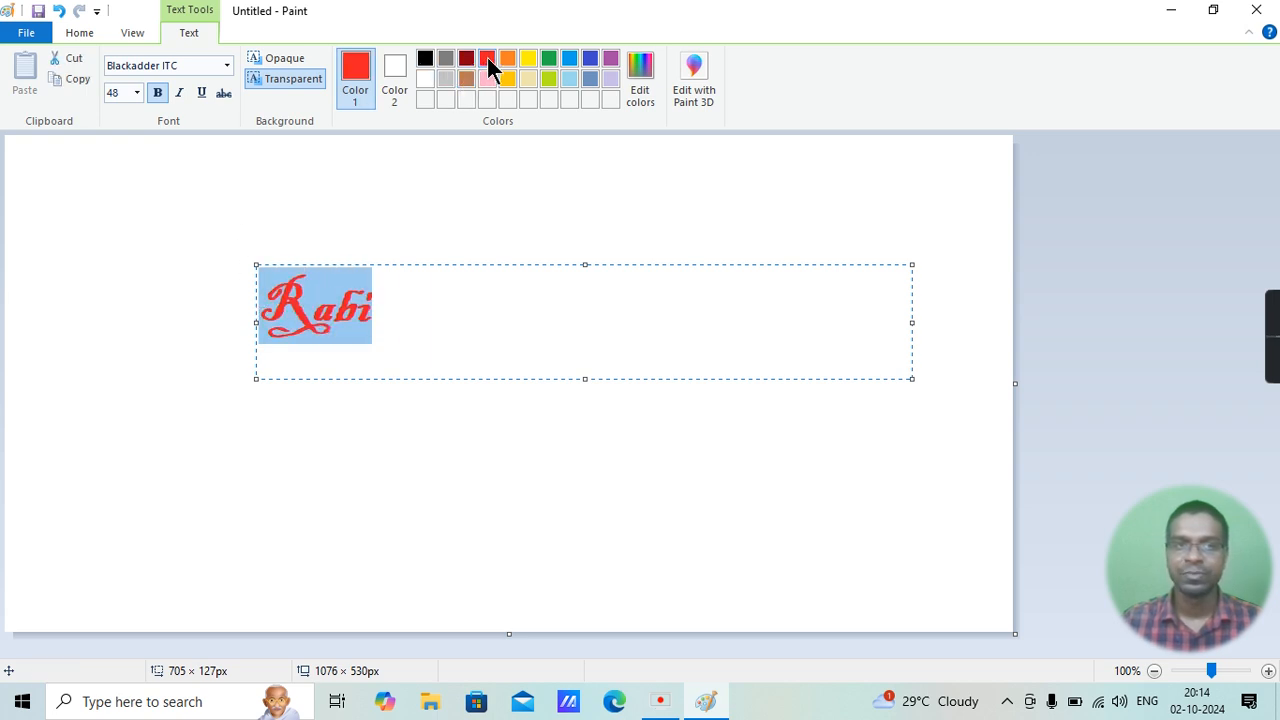
left_click(313, 318)
left_click_drag(379, 296, 258, 308)
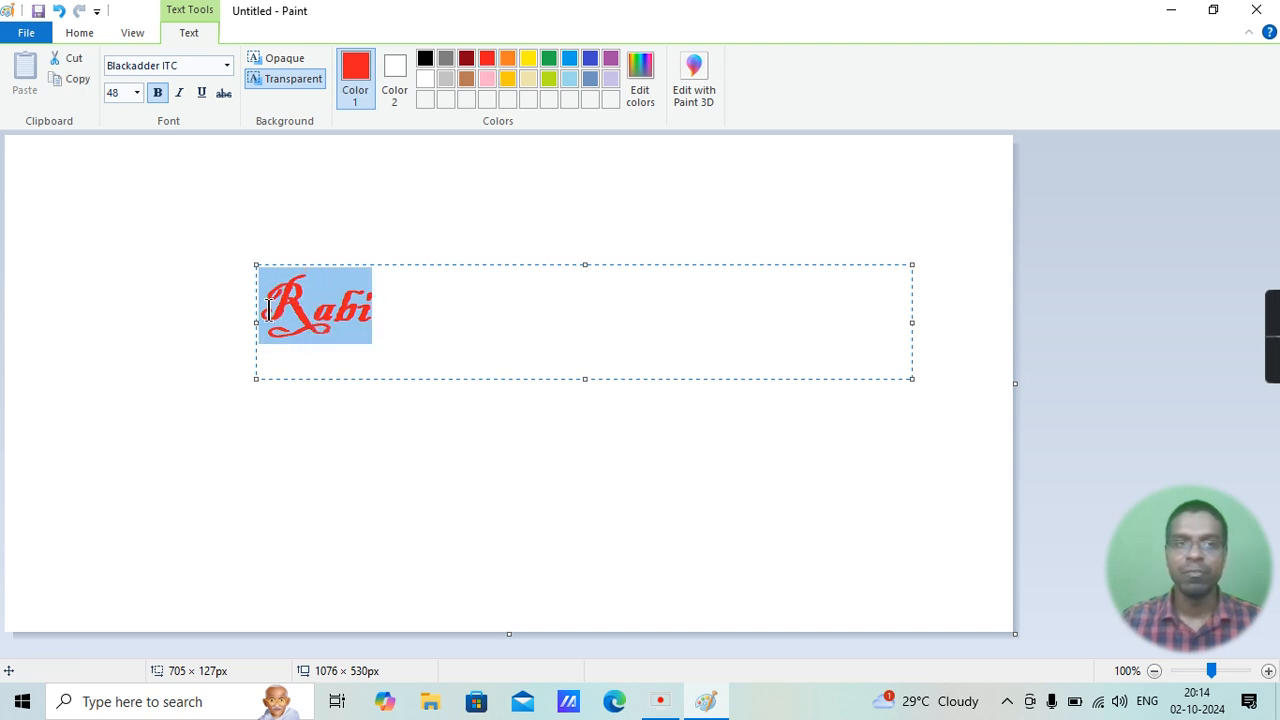
Step: Add italic, underline and strikethrough to the bold name
left_click(157, 93)
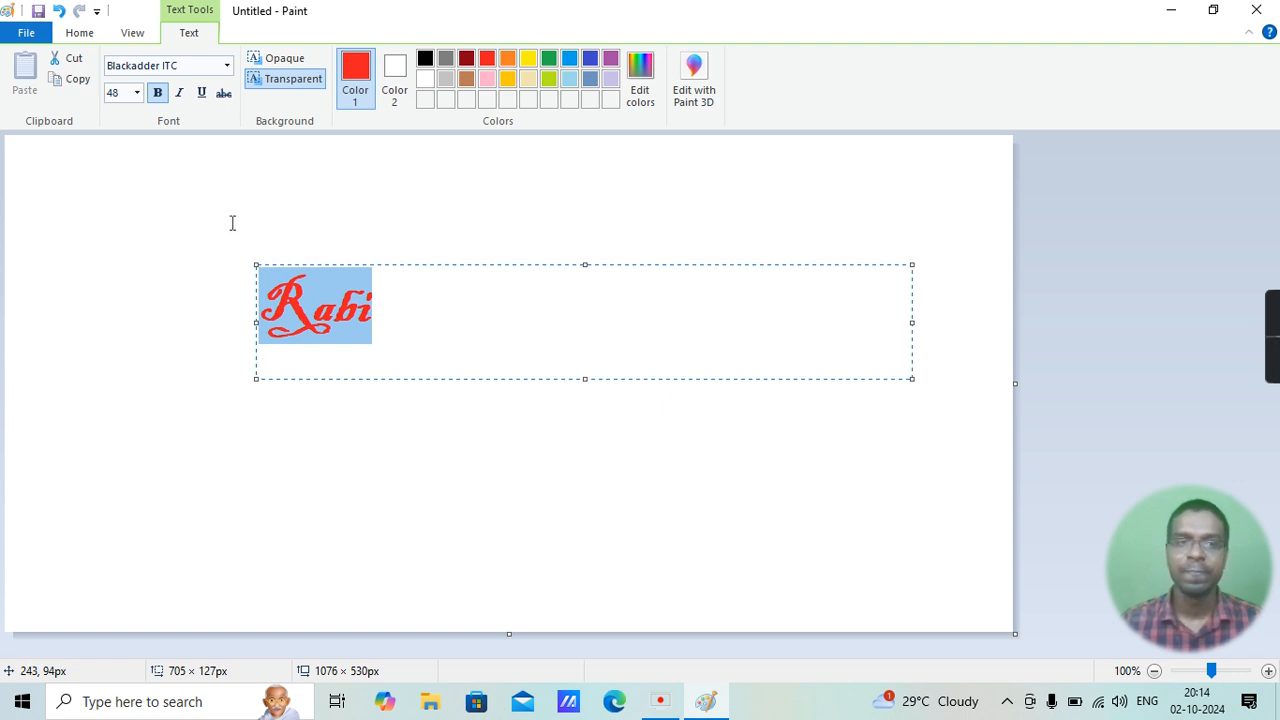
left_click(181, 93)
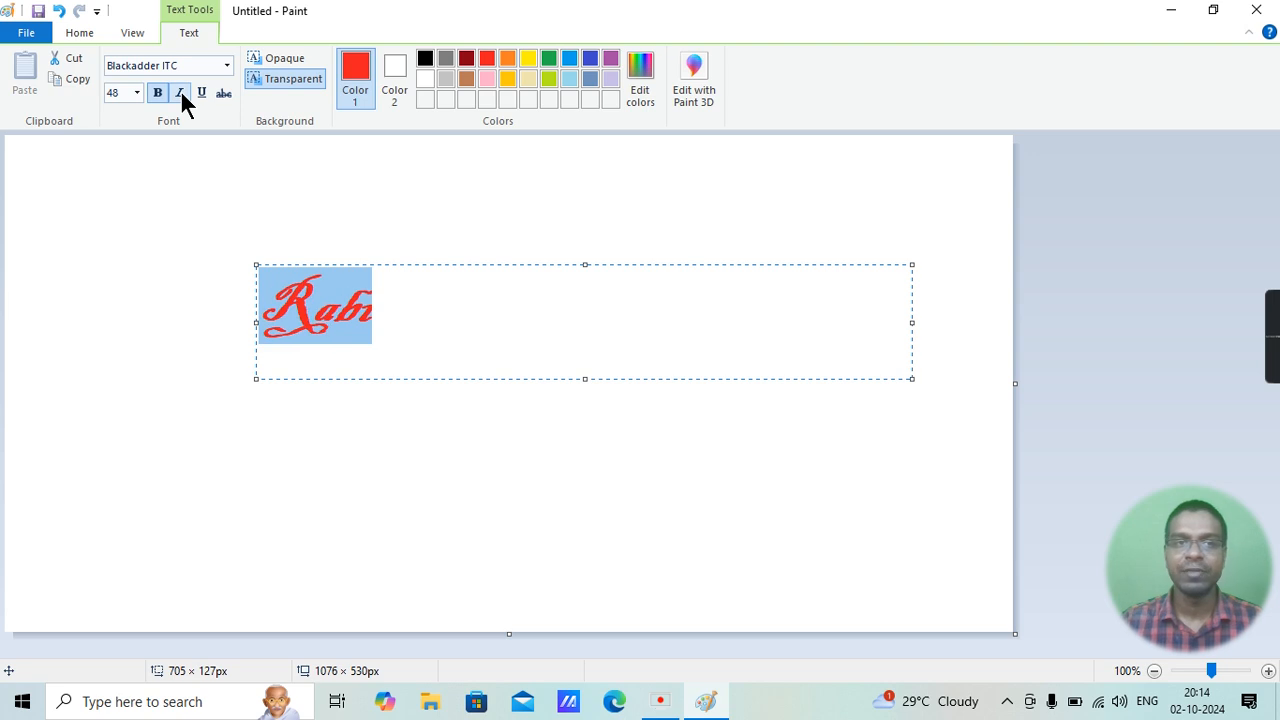
left_click(200, 88)
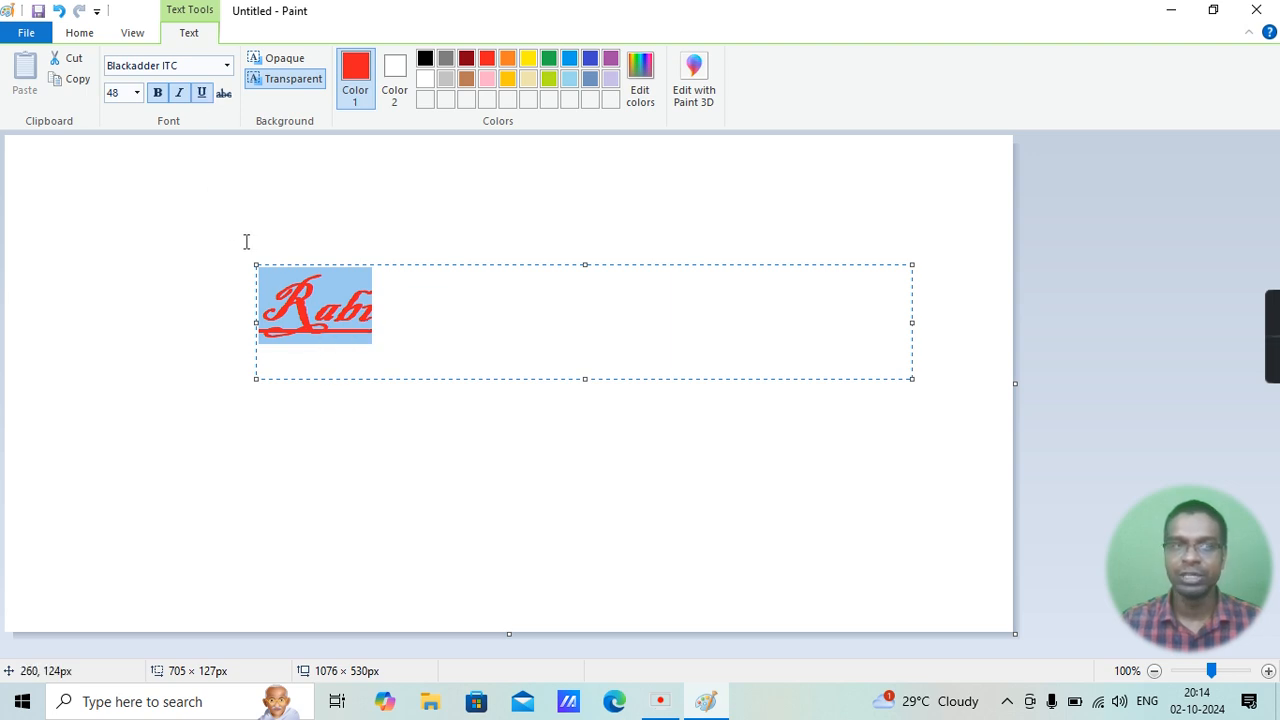
left_click(221, 97)
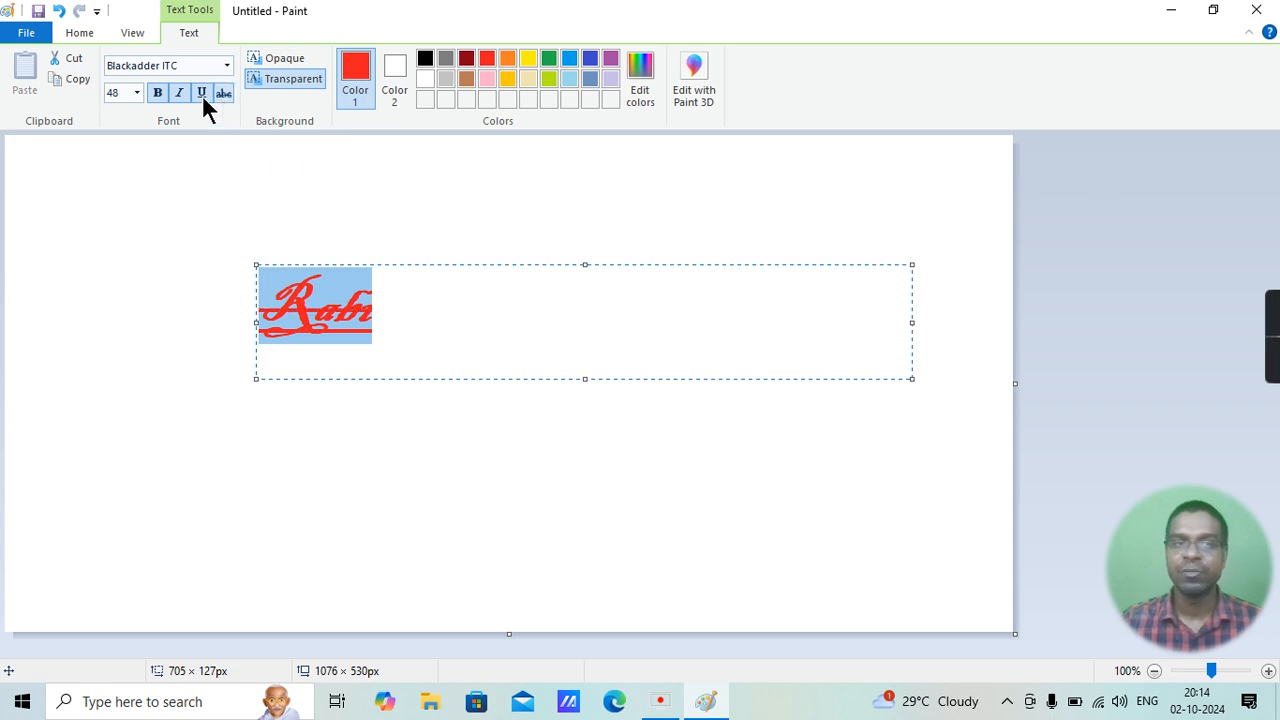
Step: Remove the underline, italic, bold and strikethrough formatting from the name
left_click(200, 93)
left_click(180, 93)
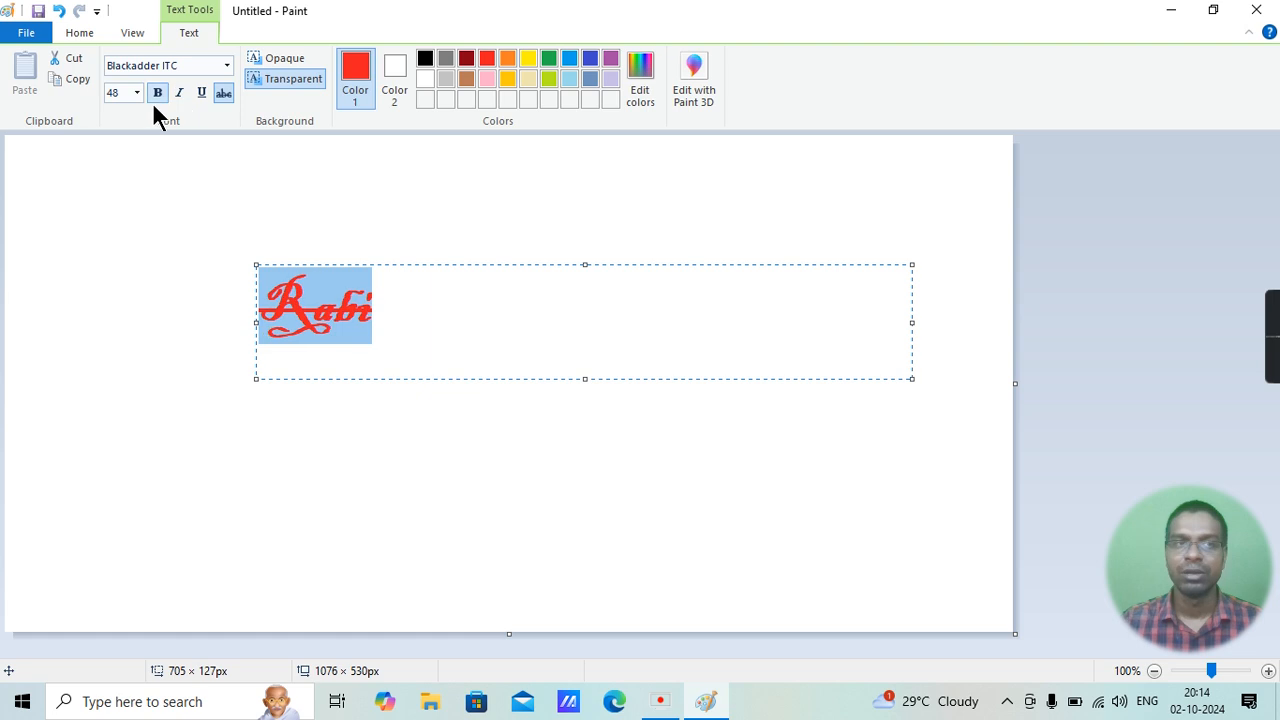
left_click(156, 93)
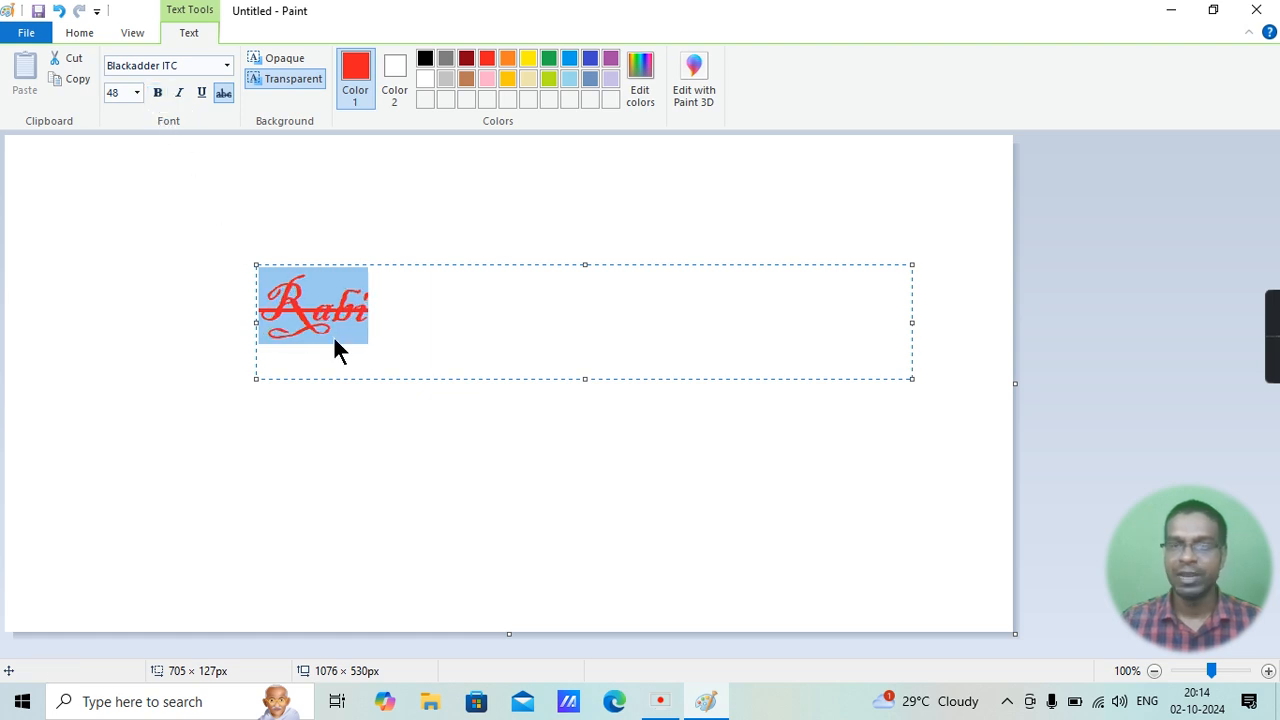
left_click(220, 94)
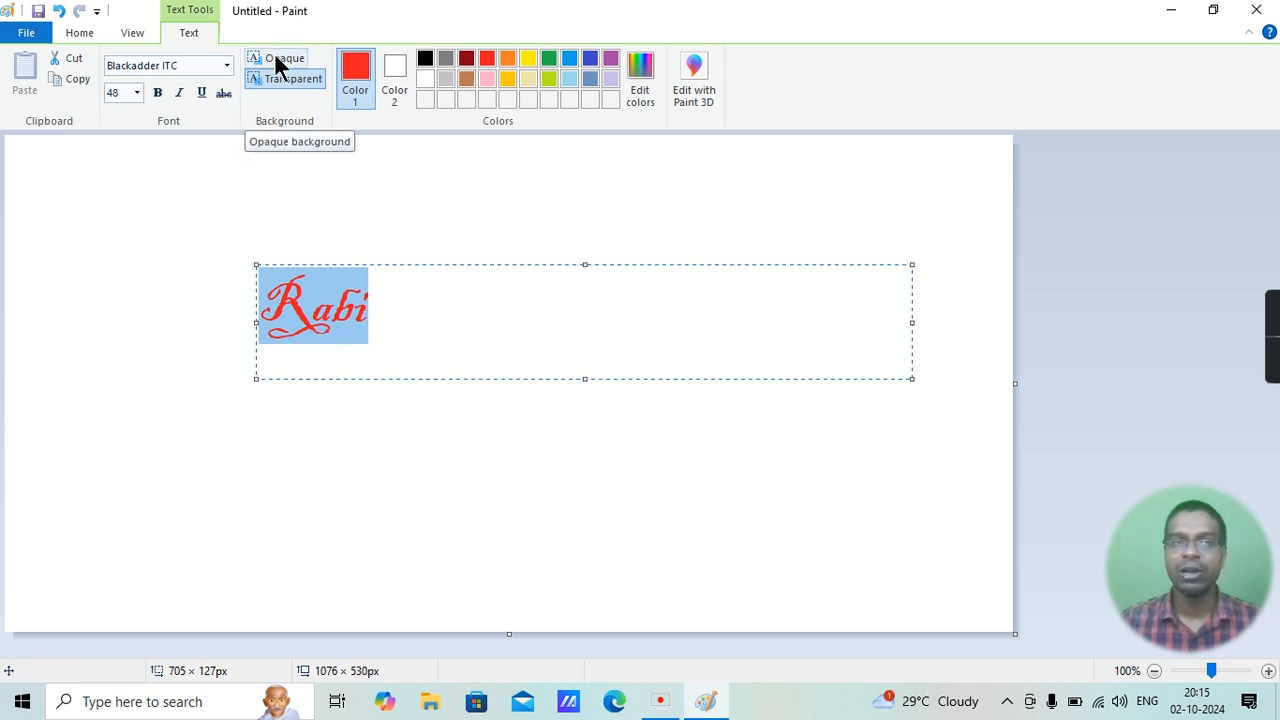
Step: Make the text box background opaque with Color 2 set to orange, and switch the background back to Transparent
left_click(384, 348)
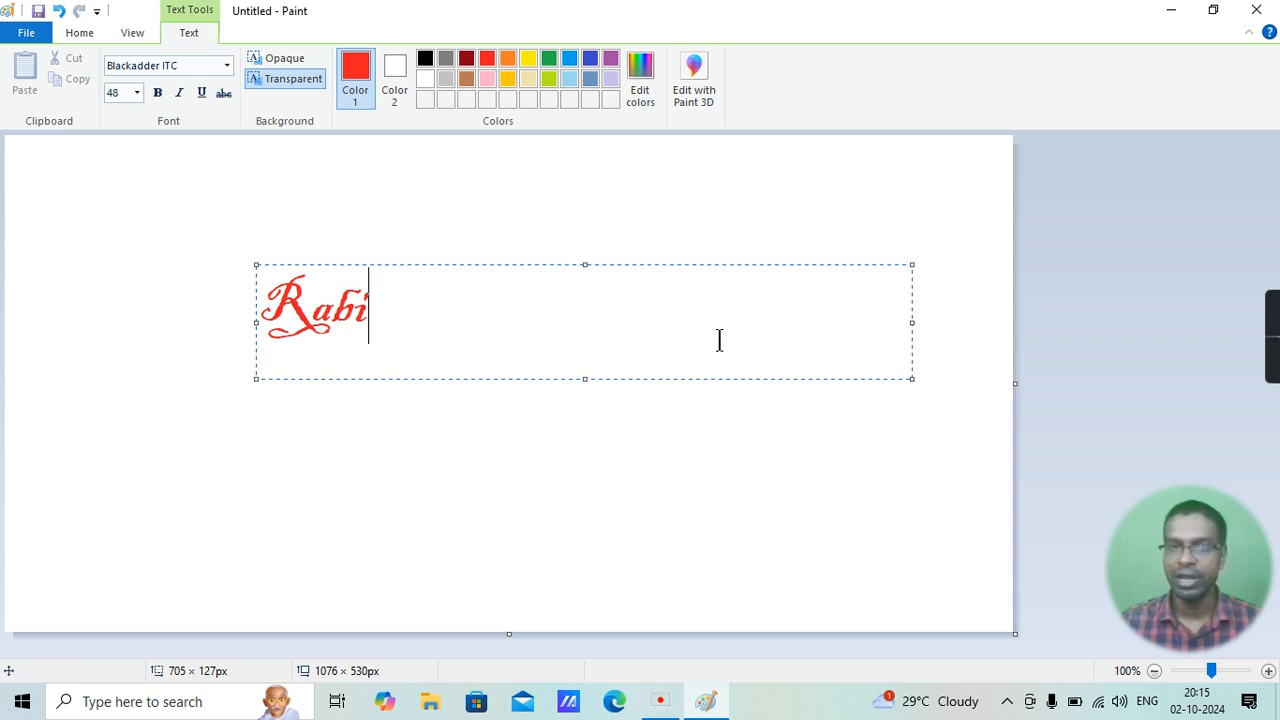
left_click(293, 57)
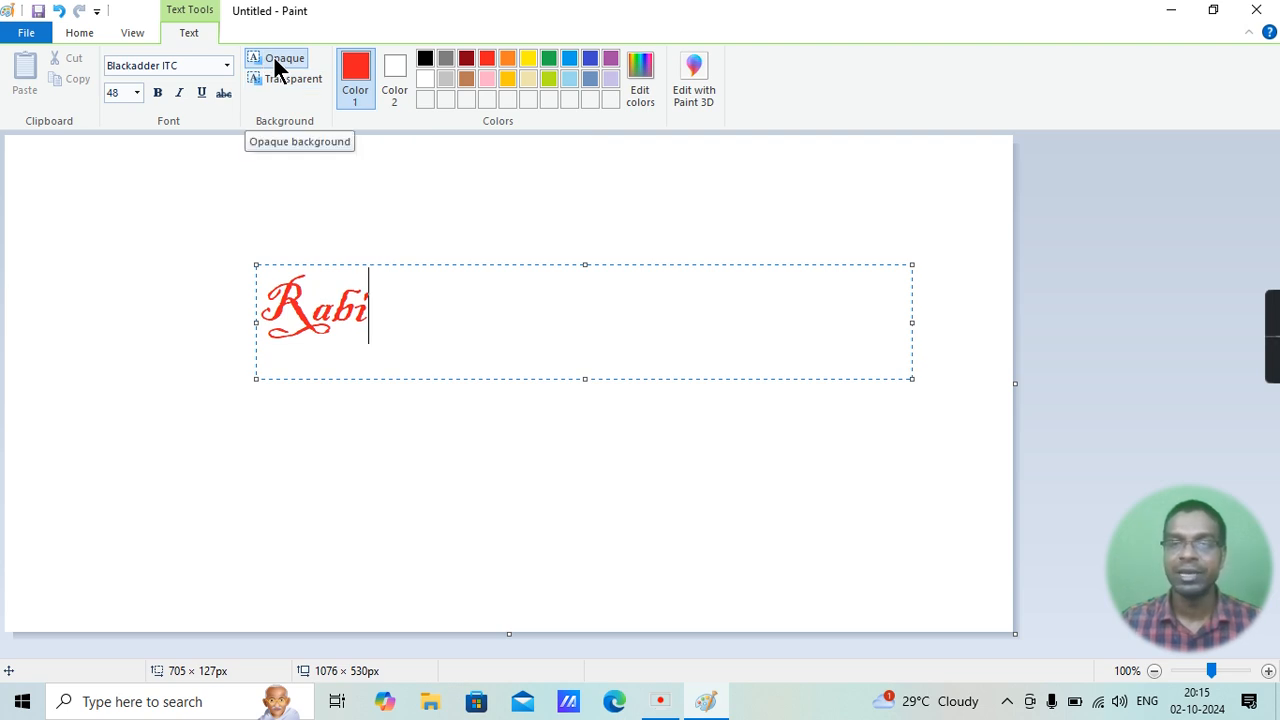
left_click(396, 78)
left_click(529, 59)
left_click(508, 58)
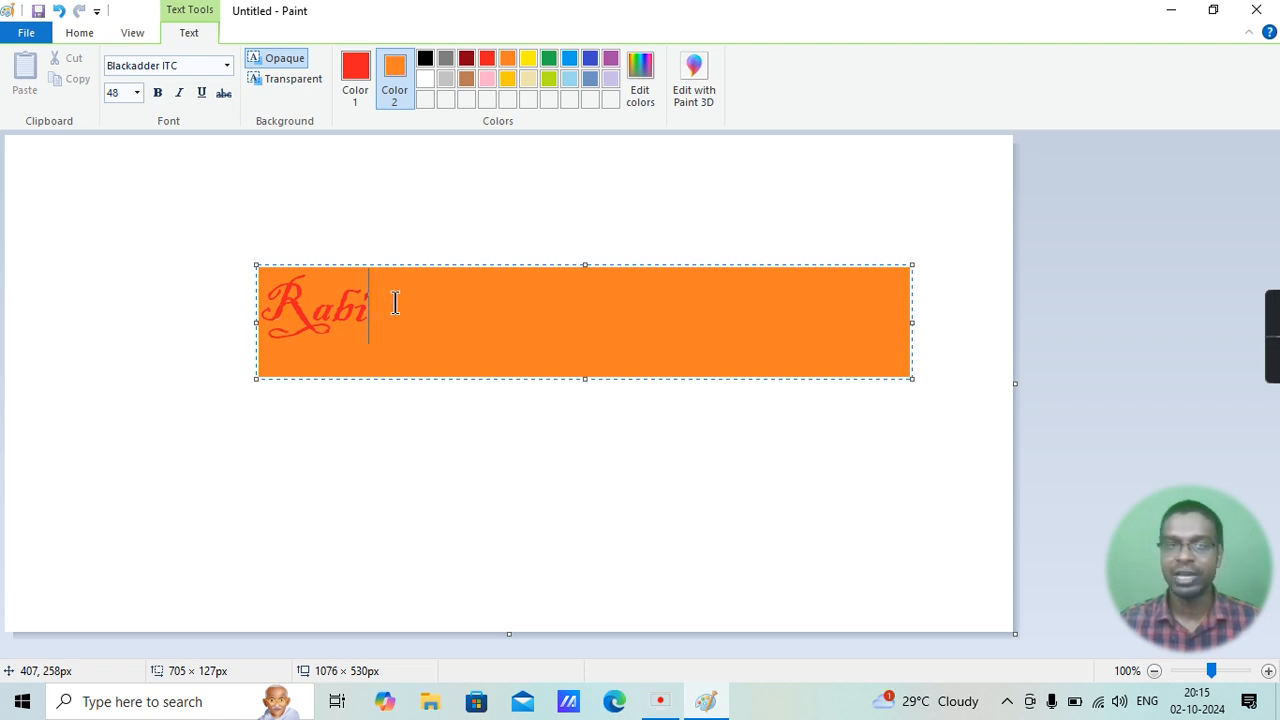
left_click(292, 78)
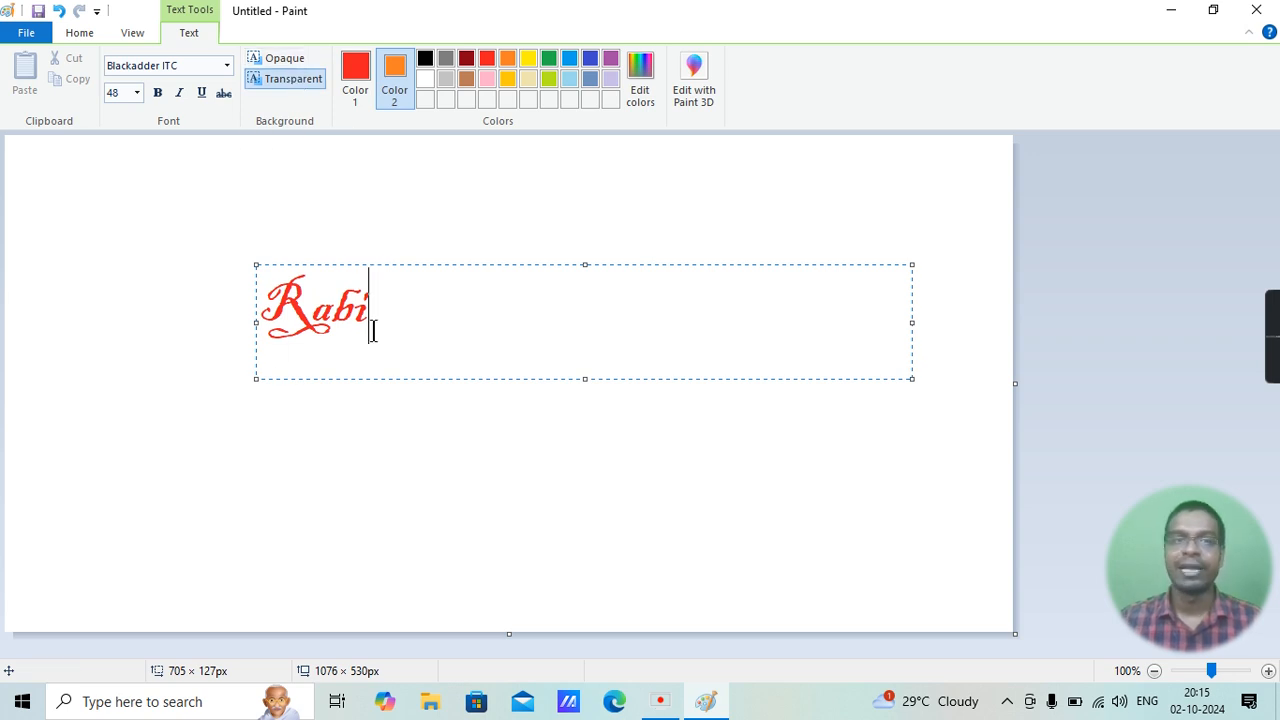
Step: Recolour the selected name through Color 1, trying blue and settling on gold, and reselect the text
left_click_drag(384, 302, 249, 294)
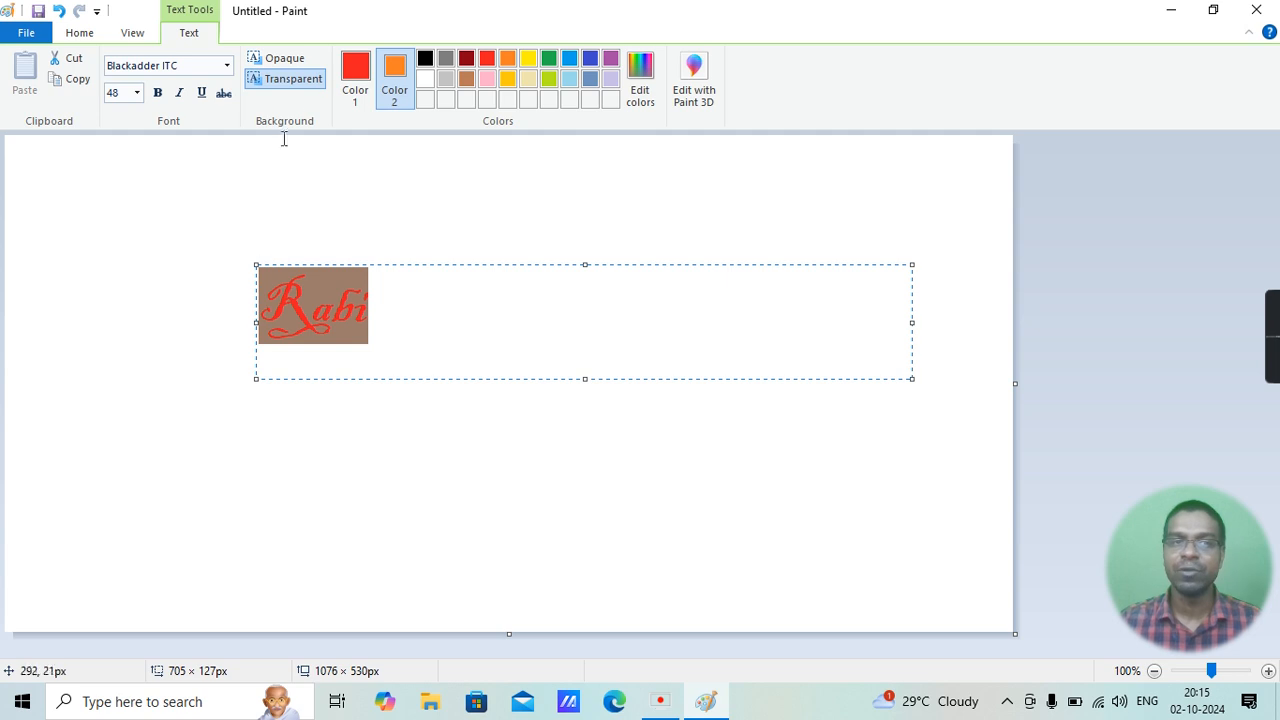
left_click(359, 72)
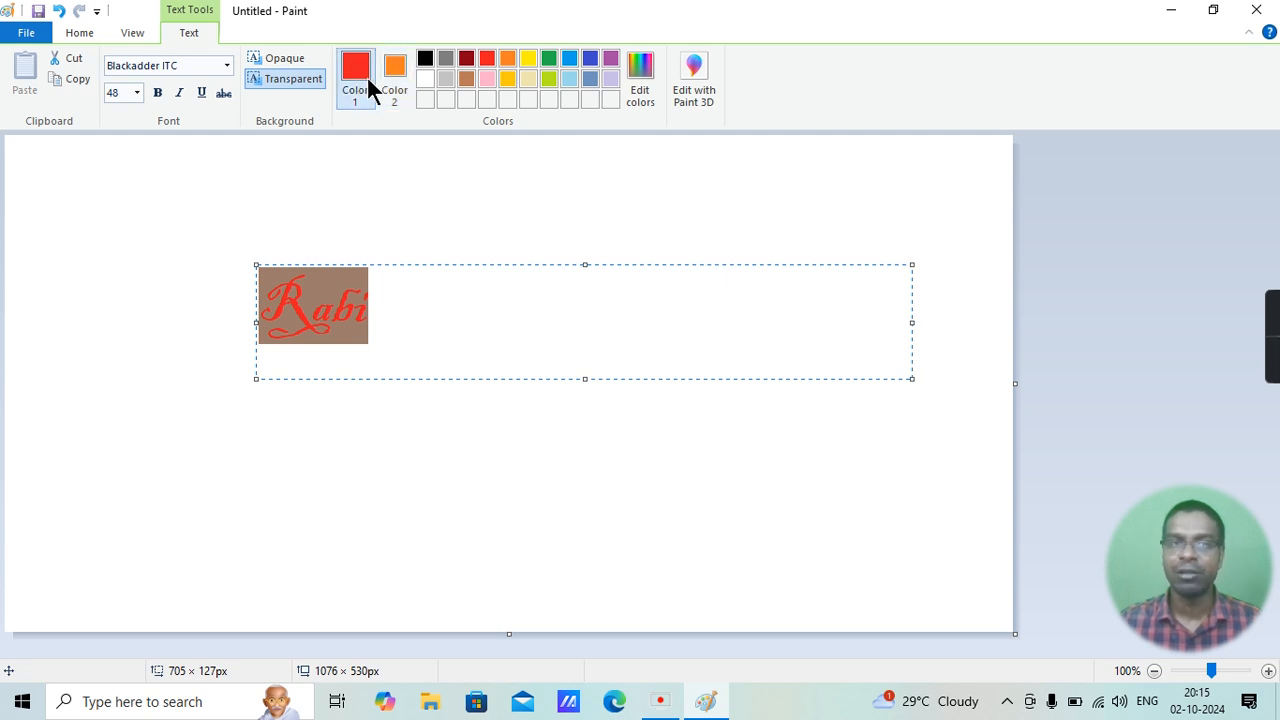
left_click(552, 59)
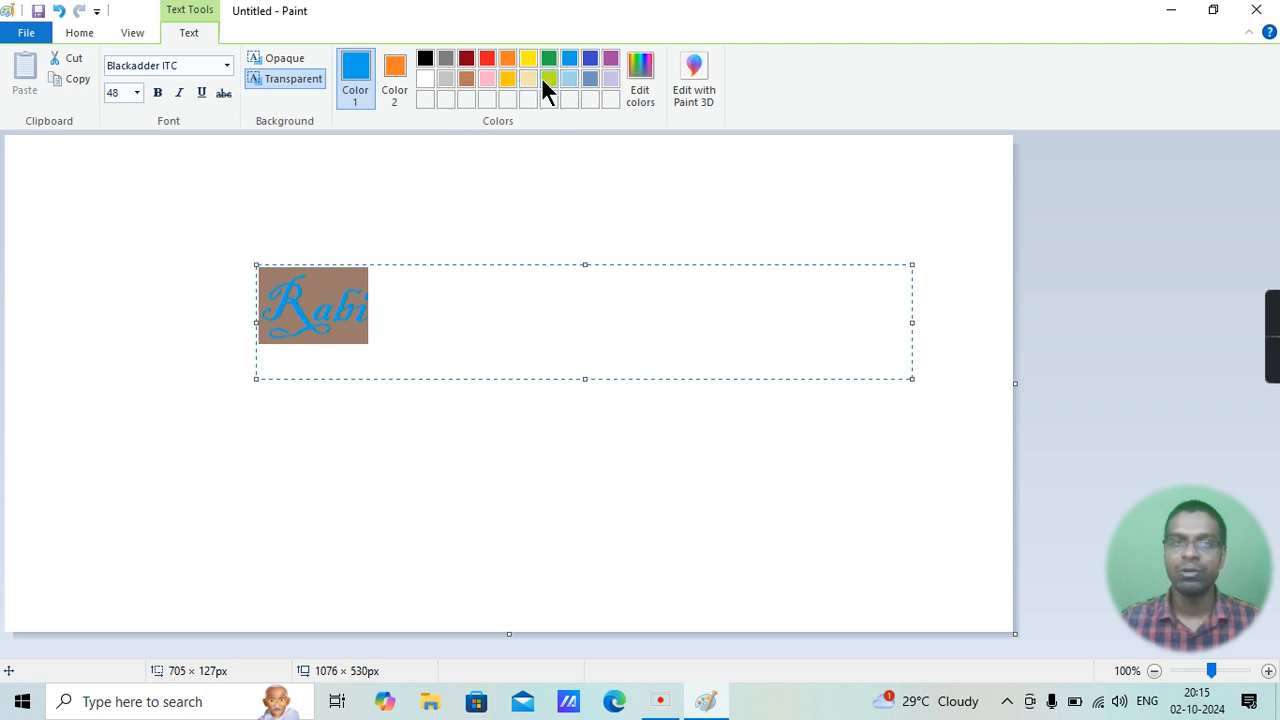
left_click(508, 78)
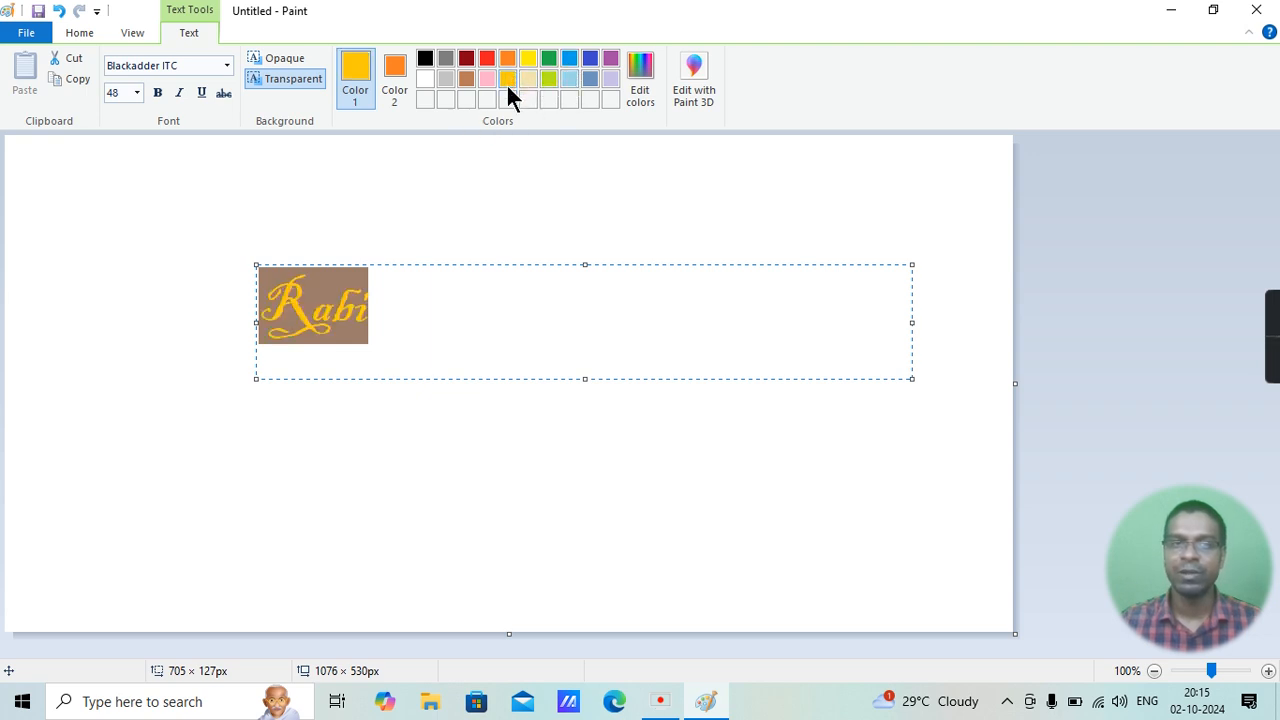
left_click(358, 341)
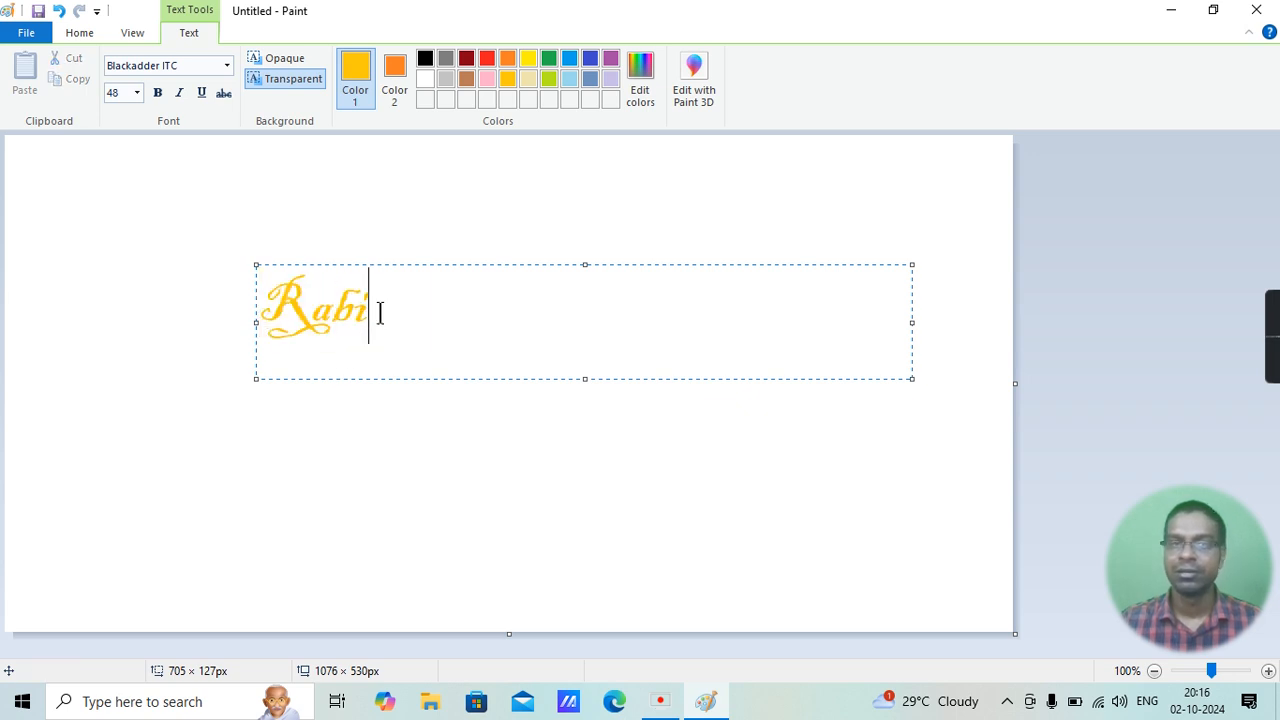
left_click_drag(391, 303, 254, 297)
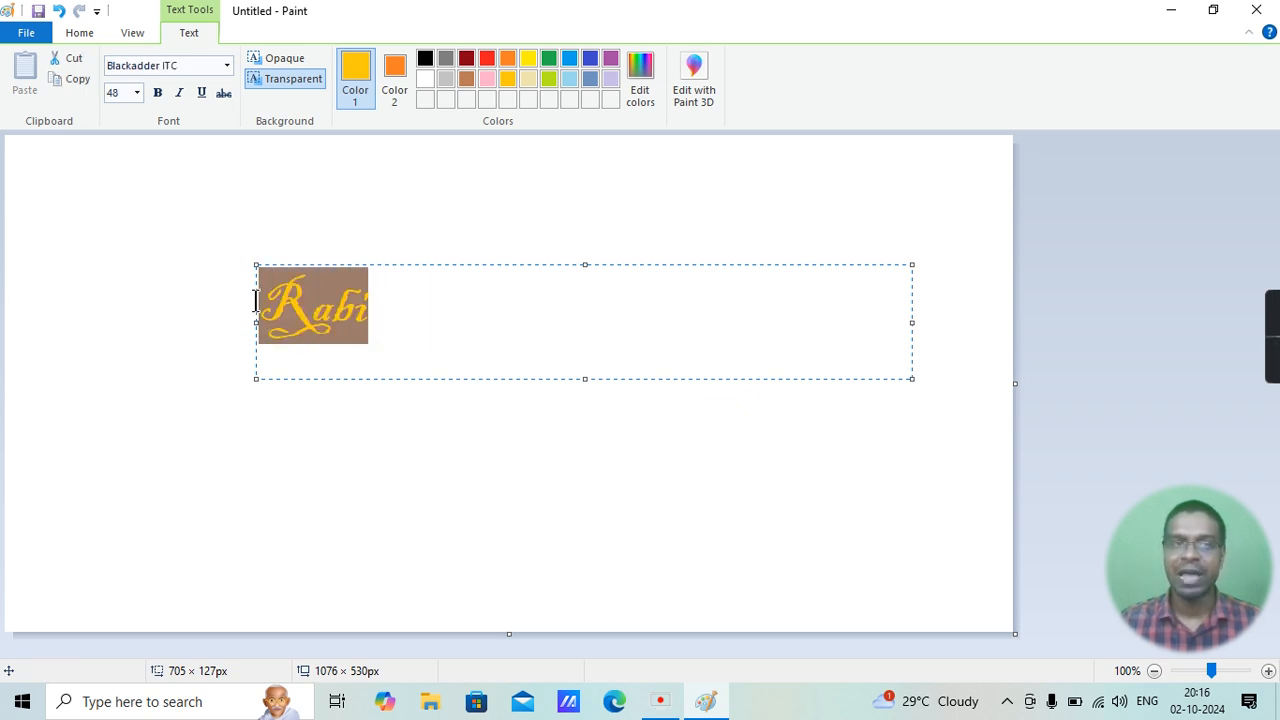
Step: Recolour the selected name black and commit the text to the canvas, leaving no text box open
left_click(425, 58)
left_click(340, 322)
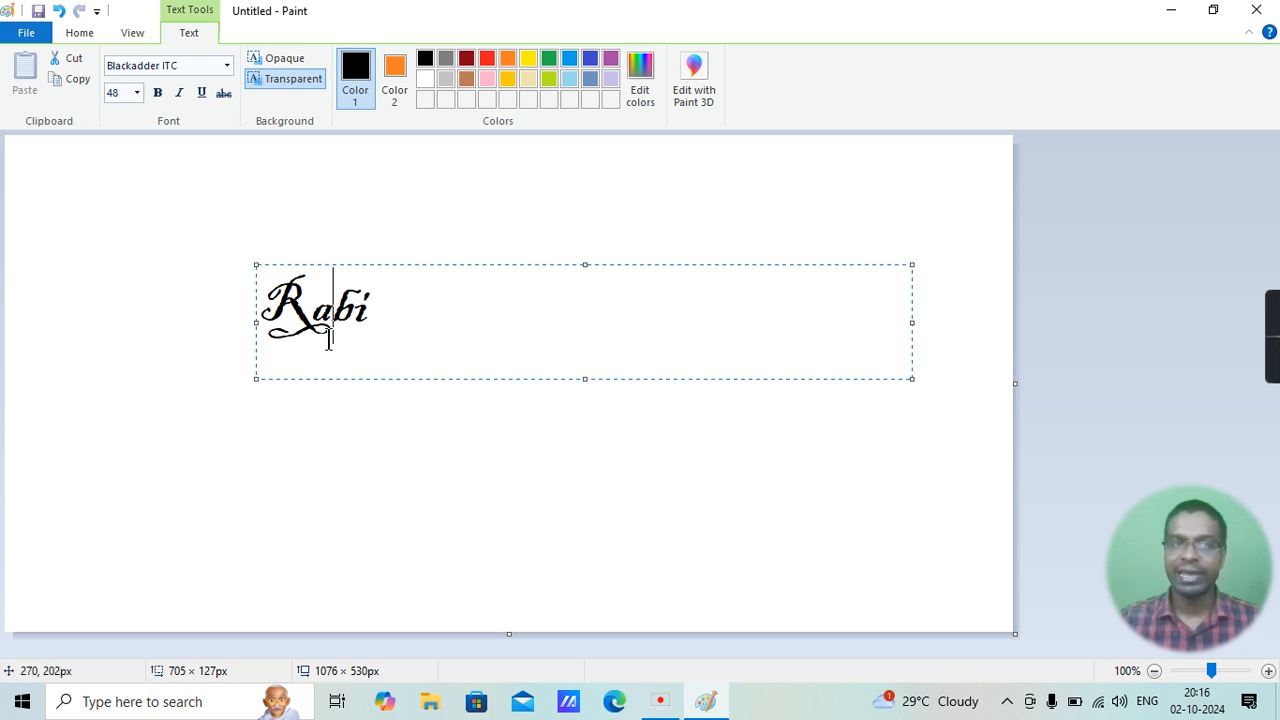
left_click(367, 195)
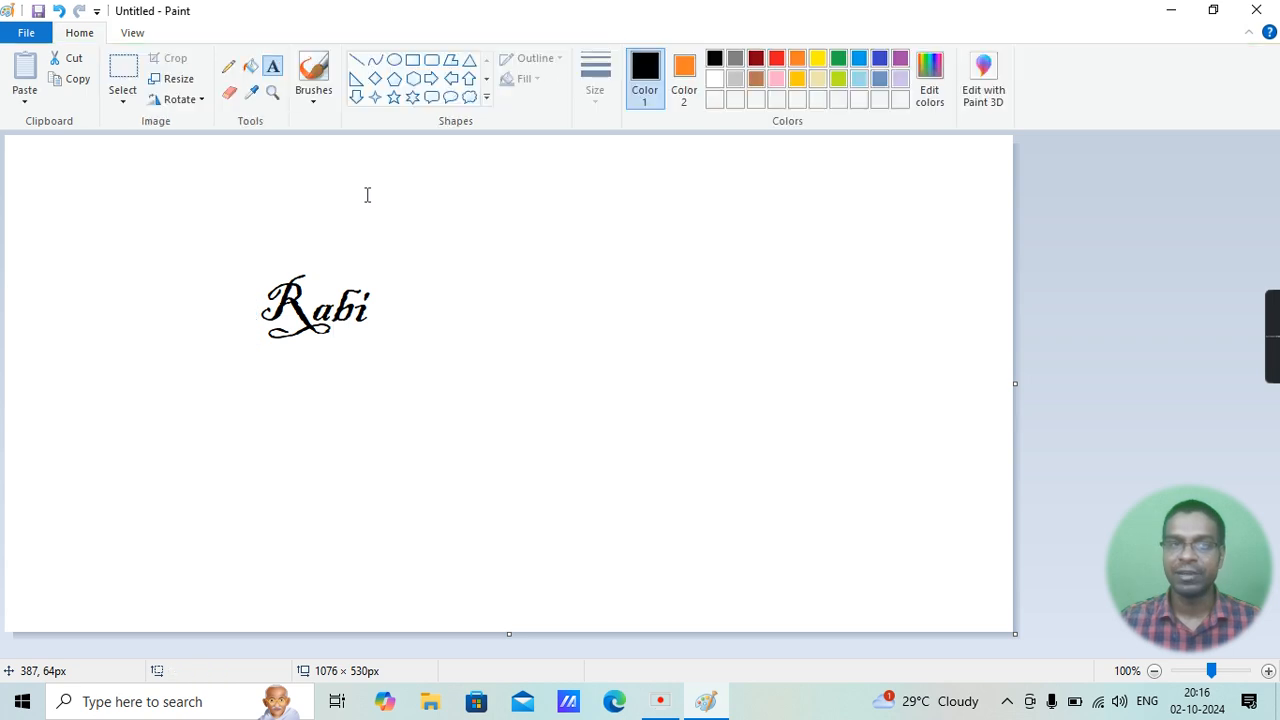
left_click(366, 314)
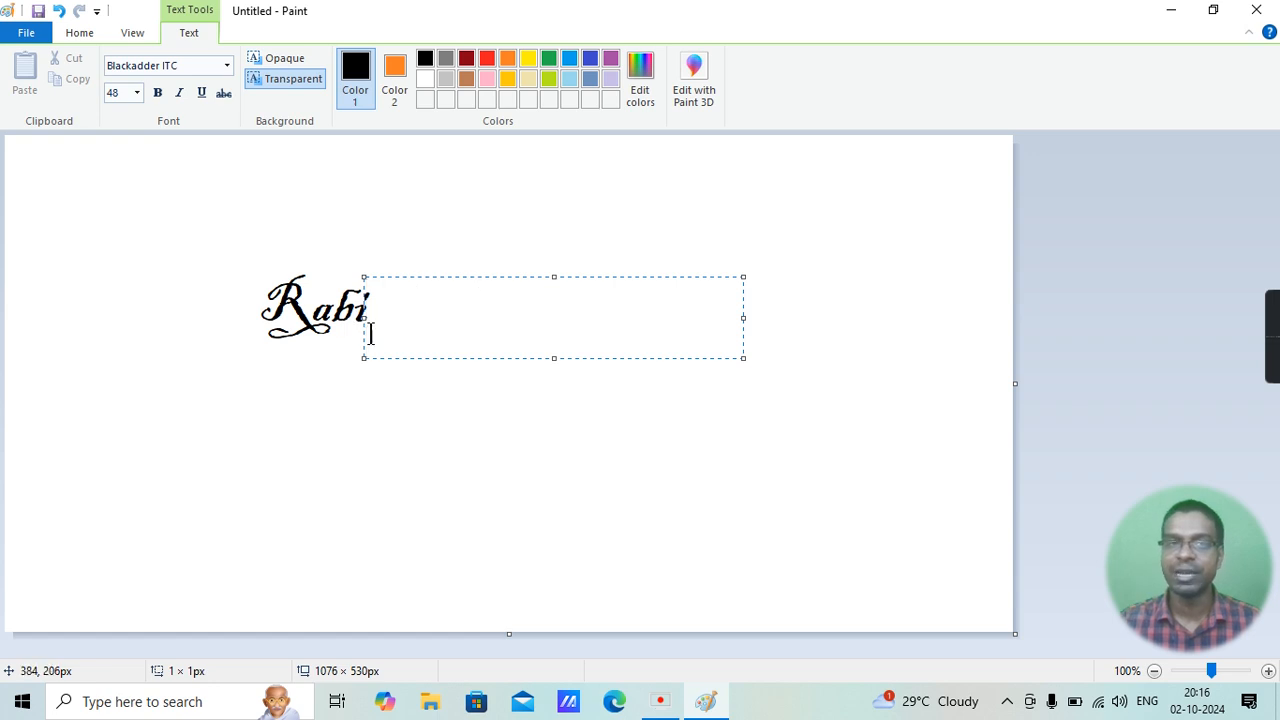
left_click(409, 211)
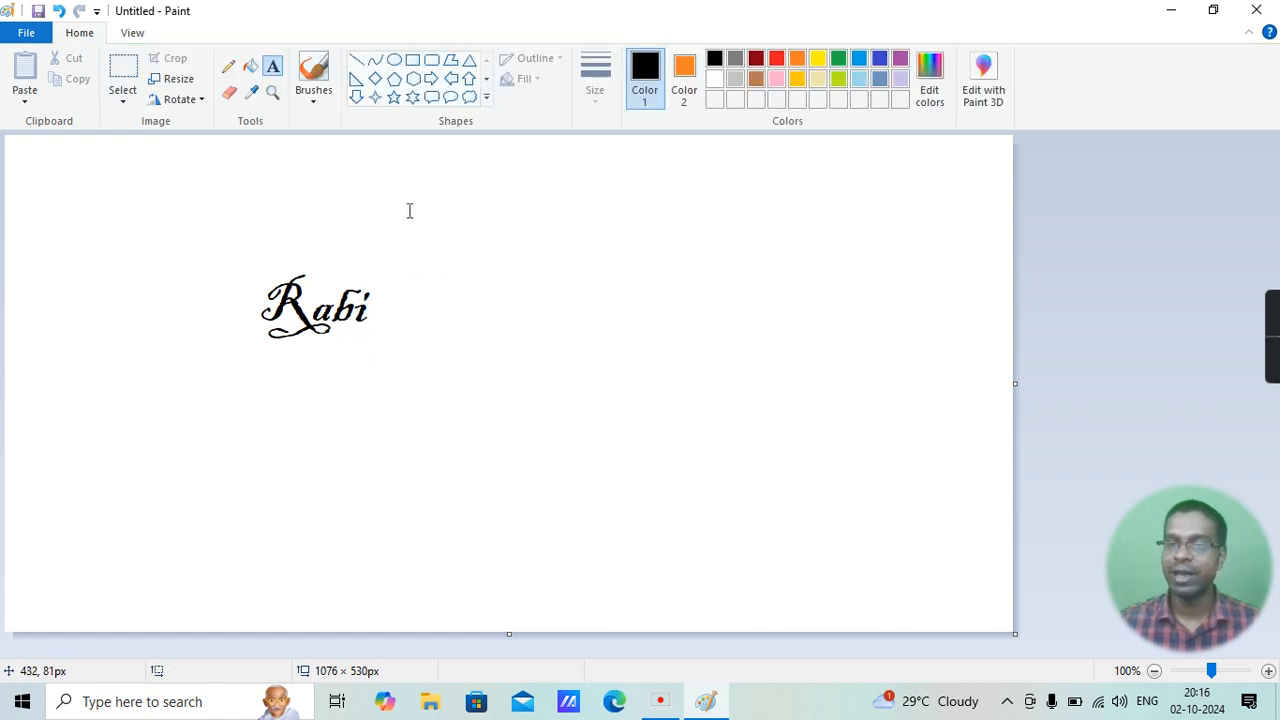
Step: Magnify the name on the canvas up to 400% with the Magnifier, and zoom back out to 50%
left_click(271, 91)
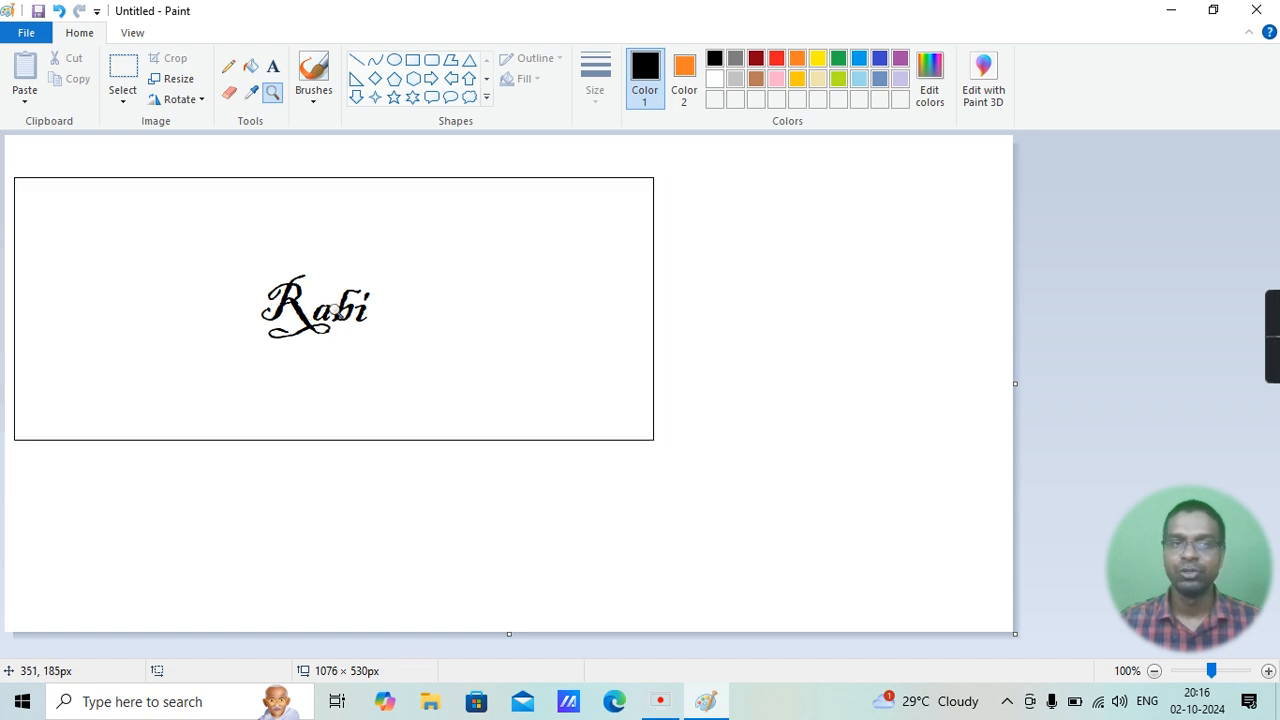
left_click(332, 313)
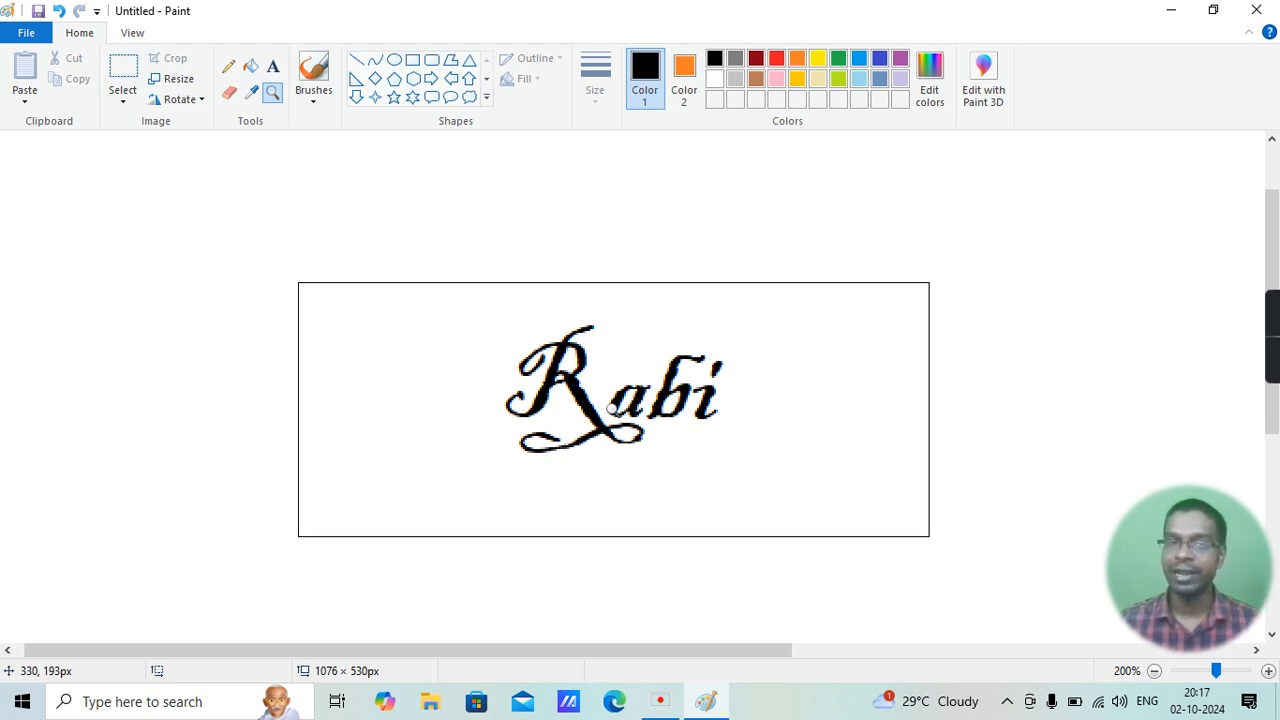
left_click(612, 408)
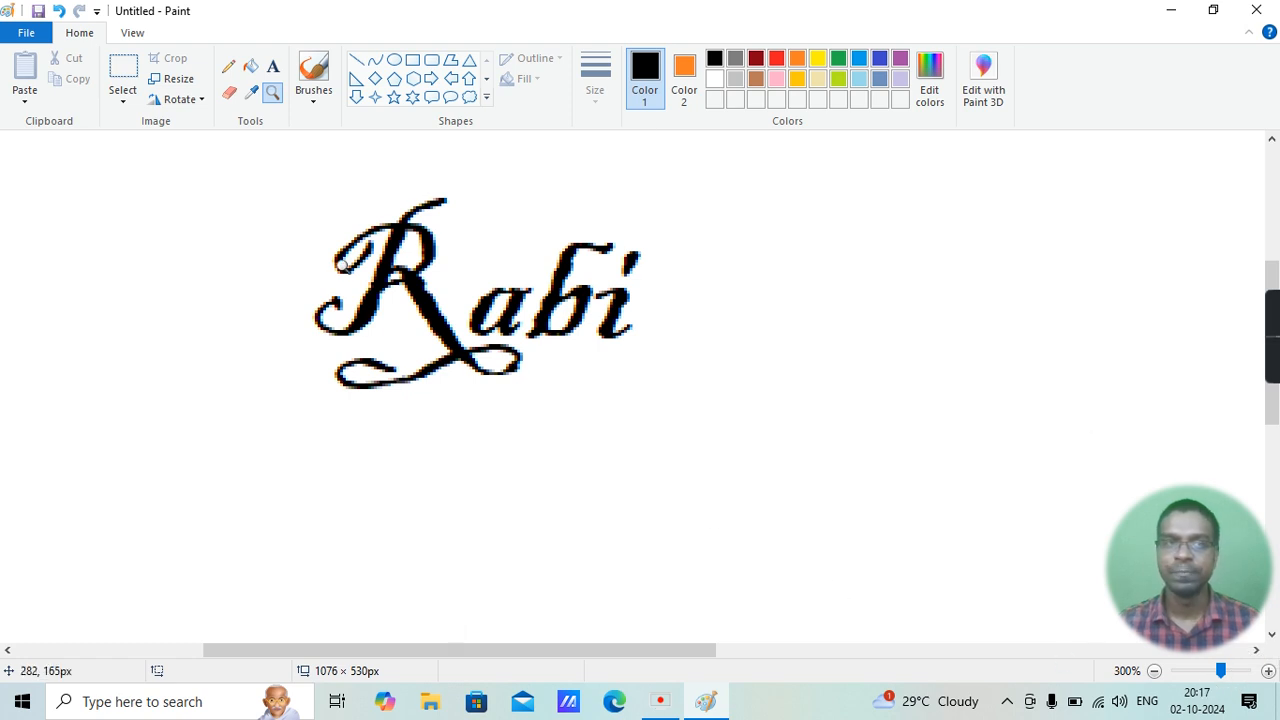
left_click(466, 298)
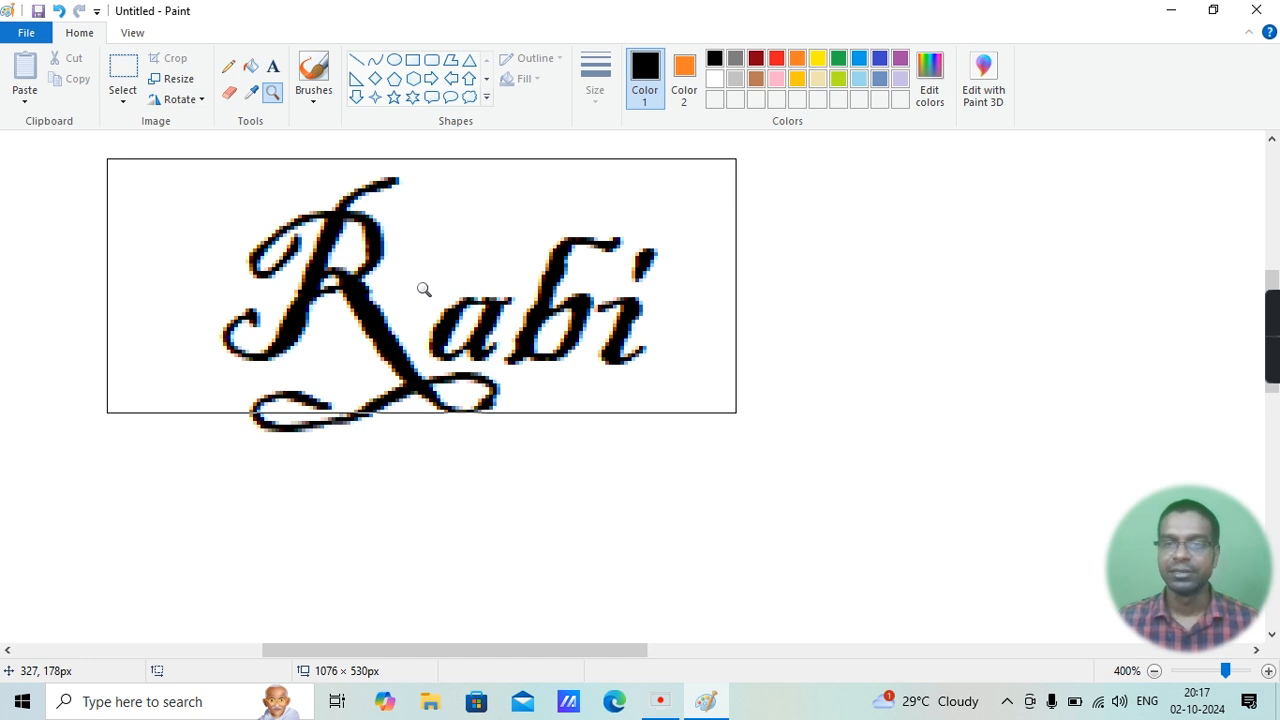
left_click(1154, 672)
left_click(1154, 672)
left_click(1154, 672)
left_click(1154, 672)
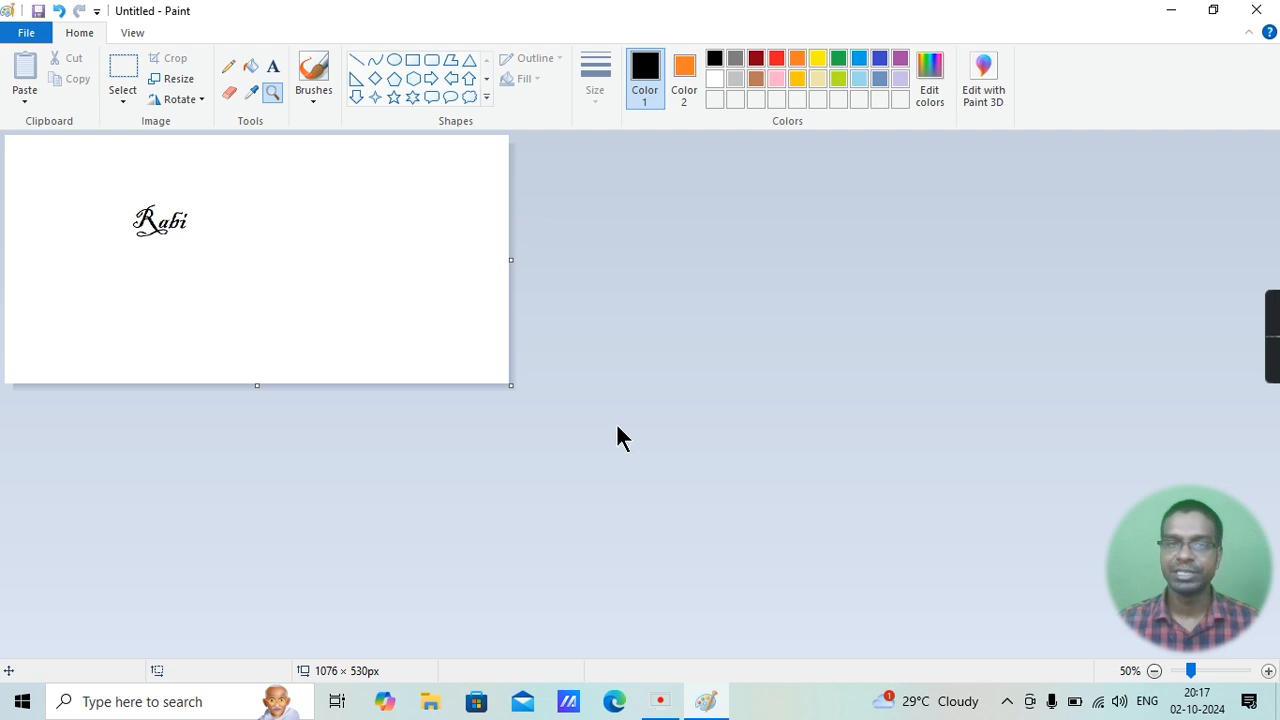
Step: Try enlarging the canvas to about 2044 × 958 px, undo the resize, and return the zoom to 100%
left_click_drag(510, 385, 962, 586)
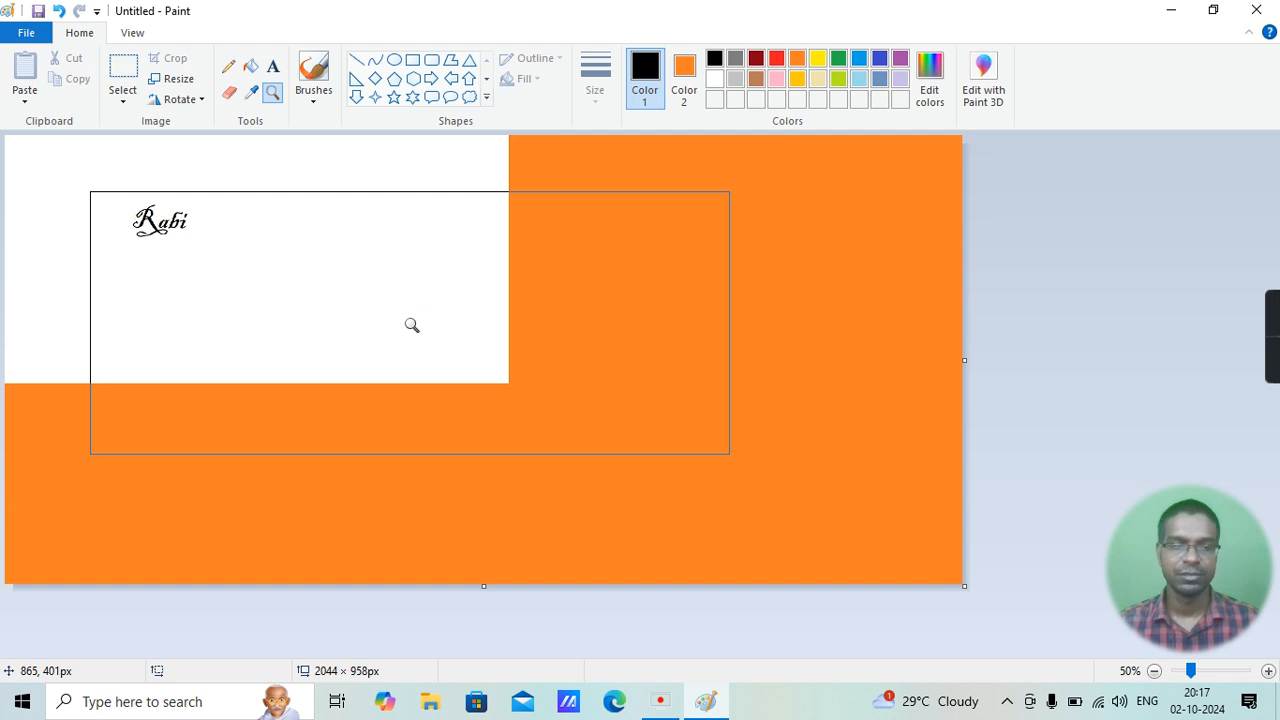
key("ctrl+z")
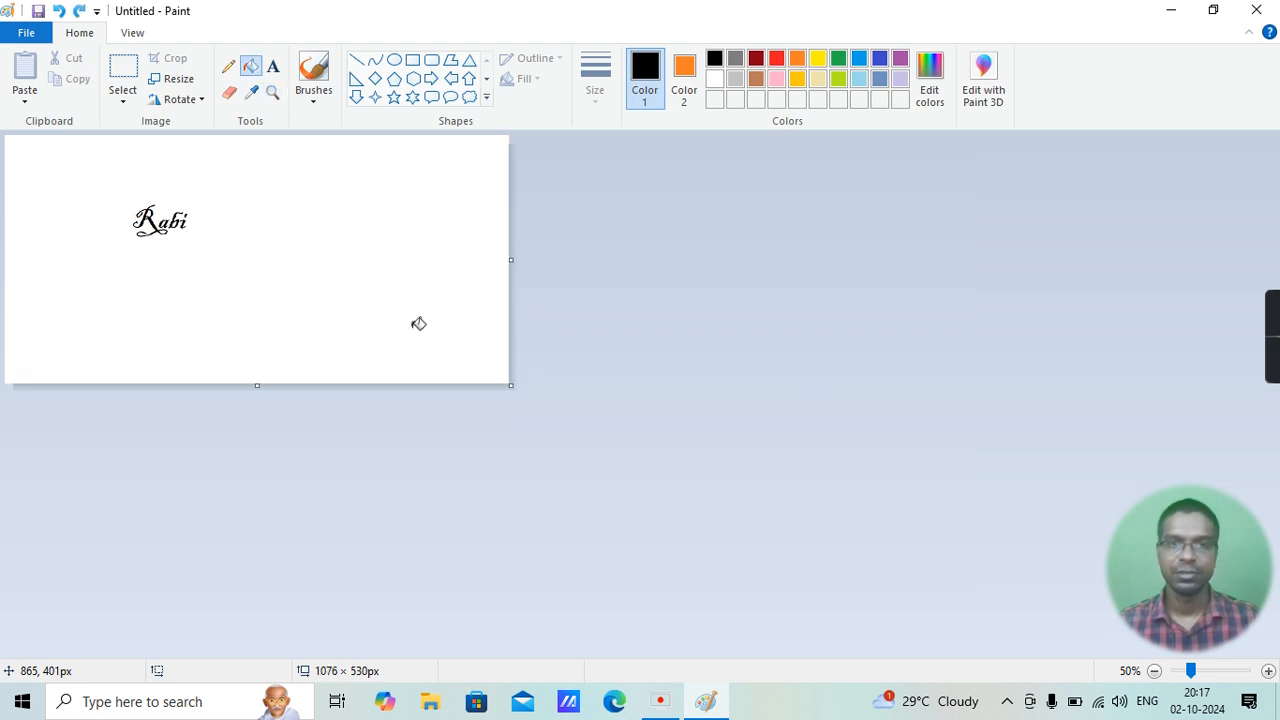
left_click(1268, 671)
left_click(1268, 671)
left_click(1155, 671)
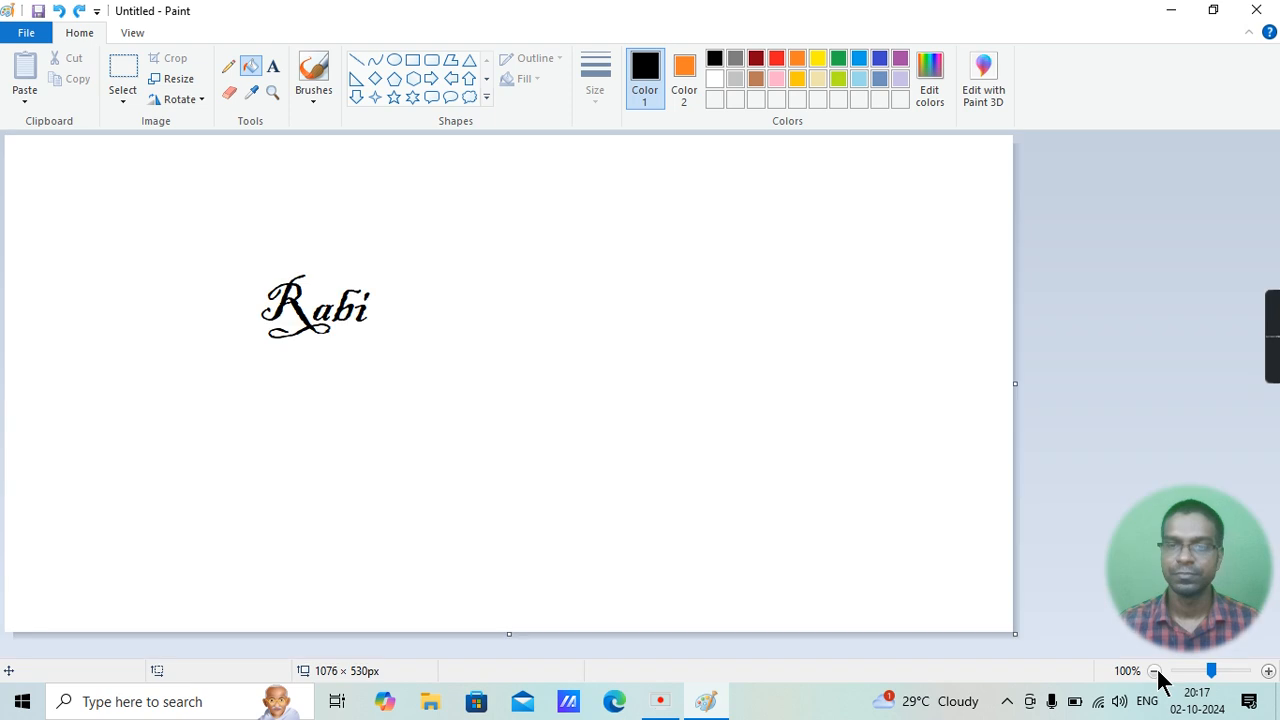
Step: Paint a short black vertical stroke with the basic Brush to the right of the name
left_click(311, 102)
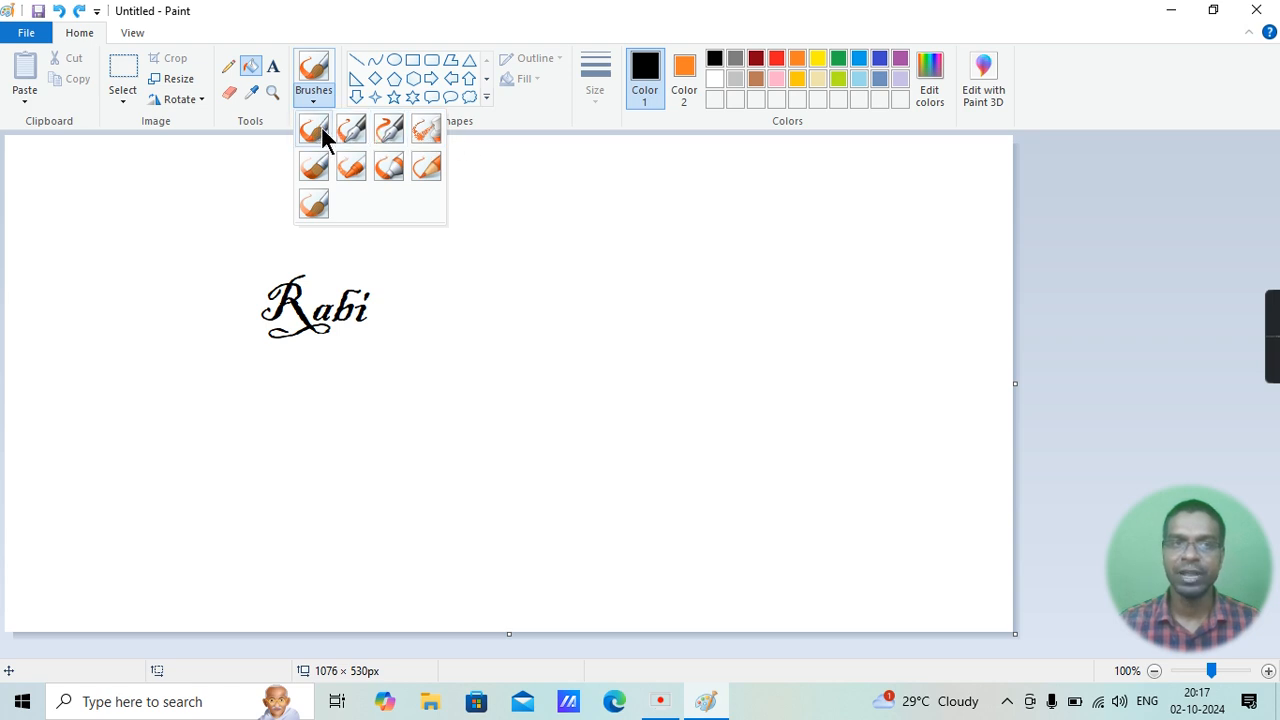
left_click(321, 125)
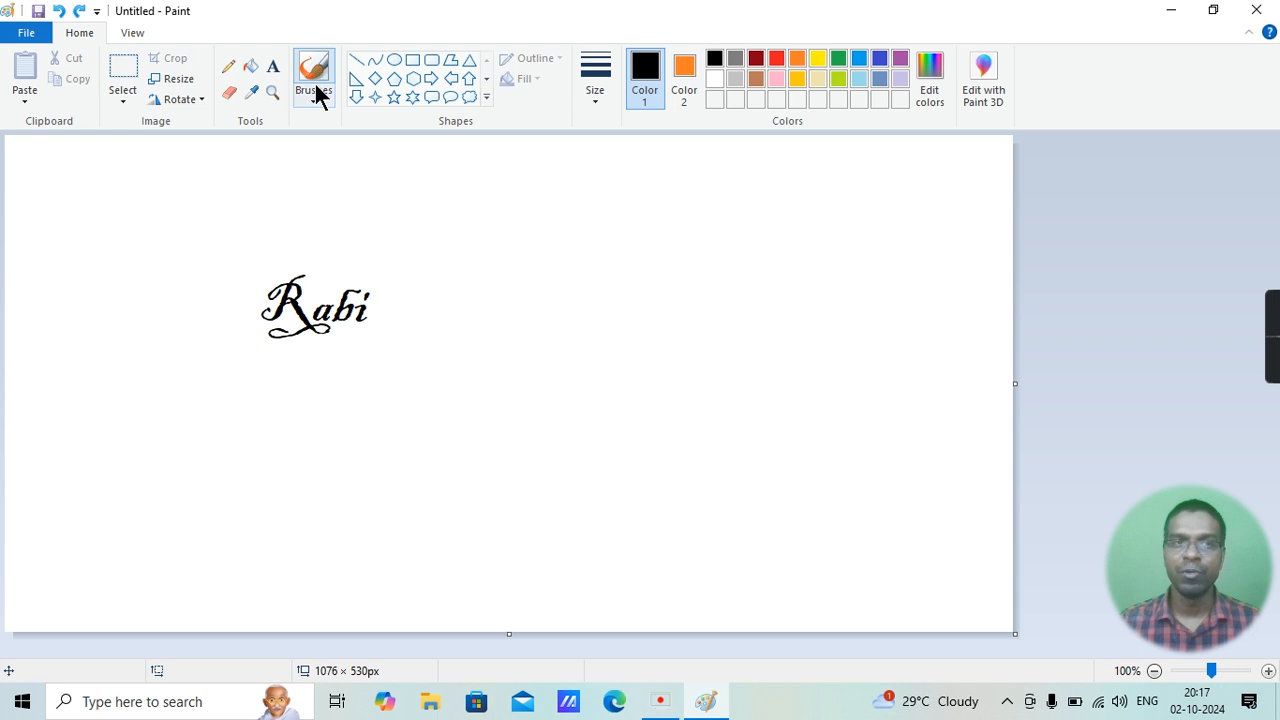
left_click_drag(486, 186, 494, 287)
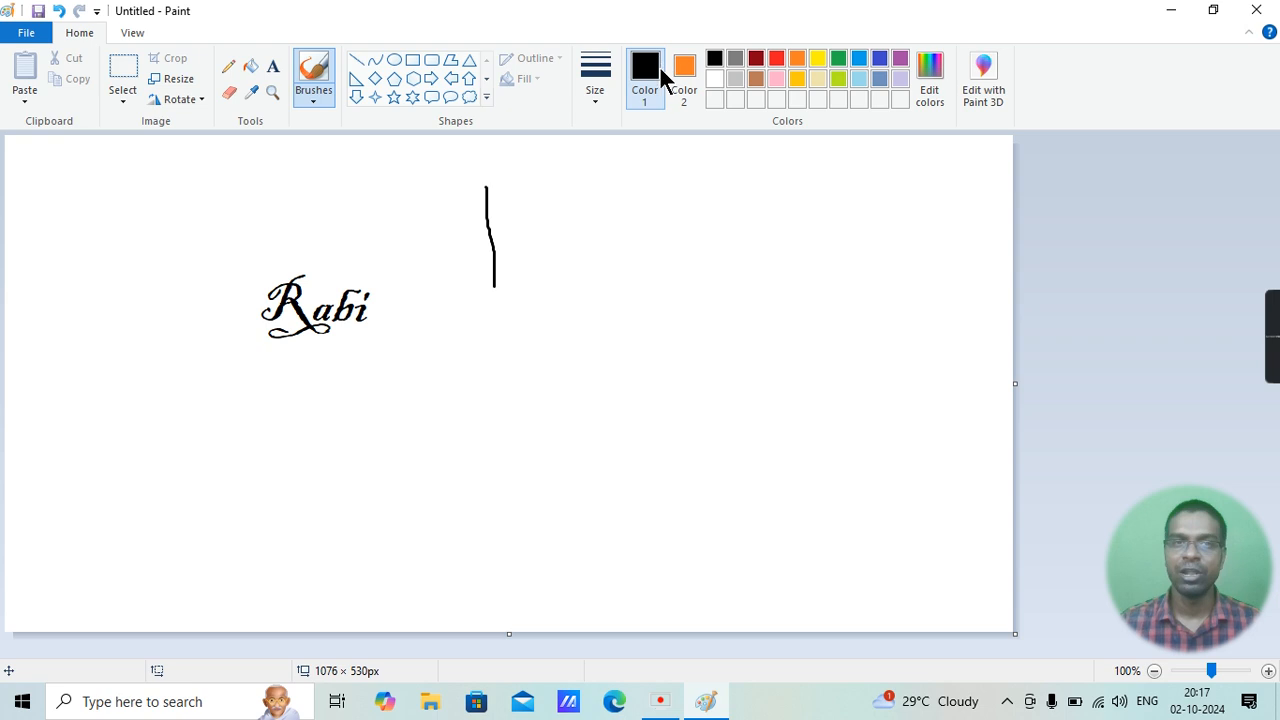
Step: Set Color 1 to red and paint a longer vertical stroke with the basic Brush, right of the black one
left_click(778, 57)
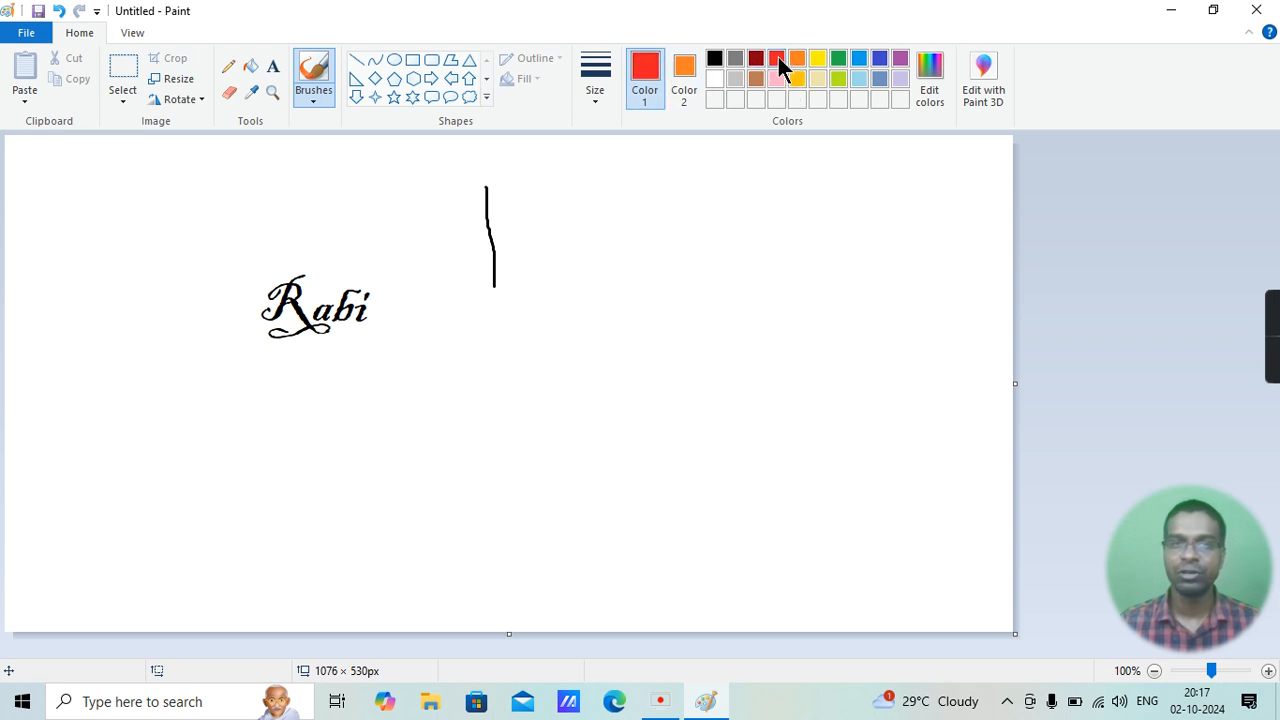
left_click(316, 90)
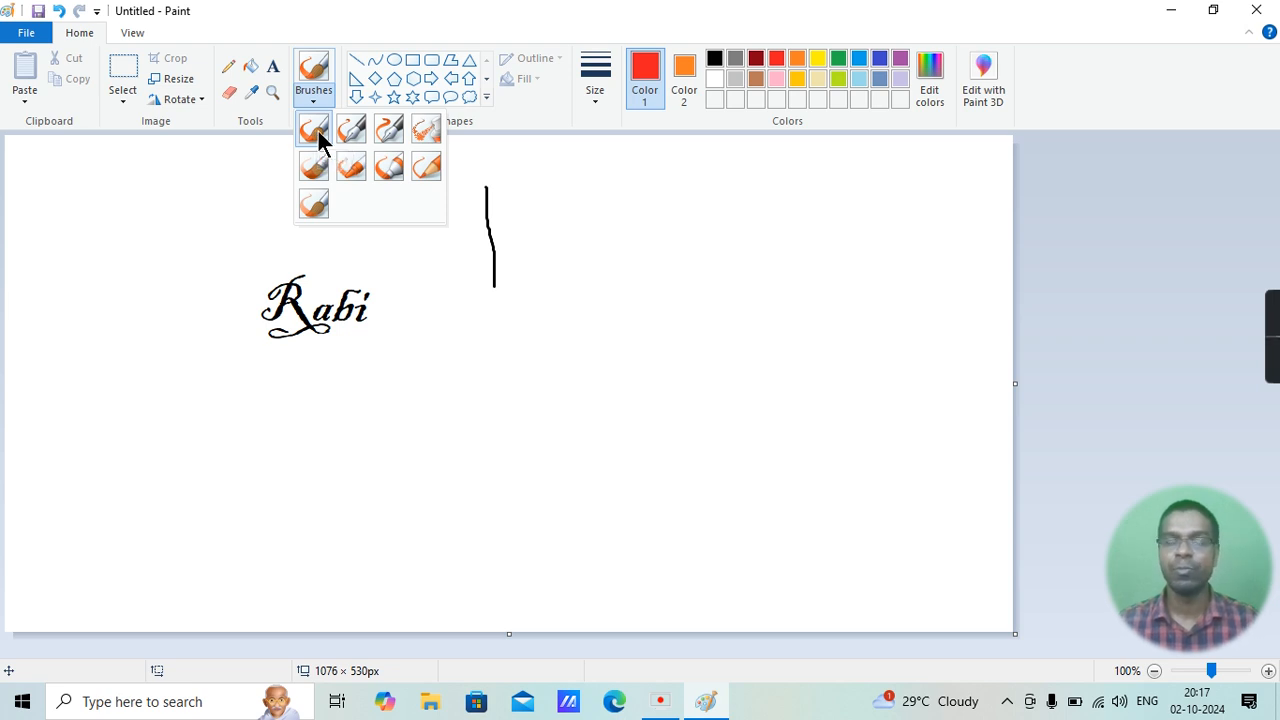
left_click(317, 128)
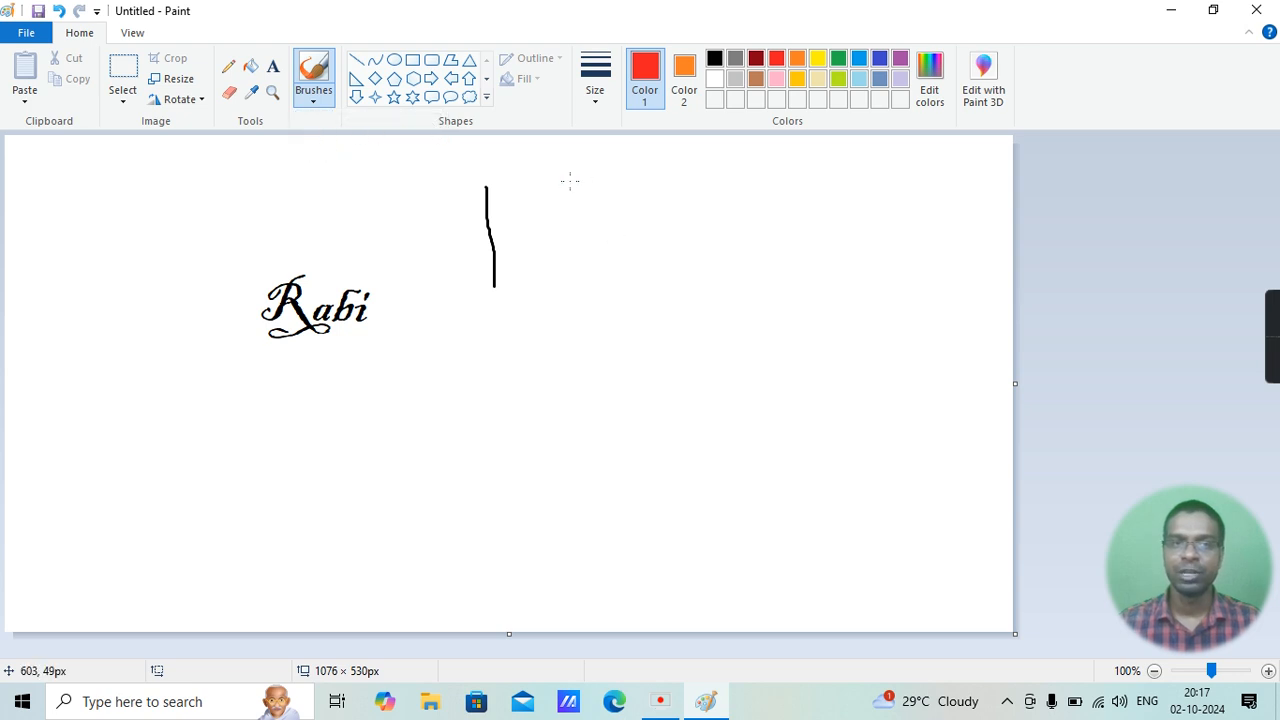
left_click_drag(570, 181, 582, 415)
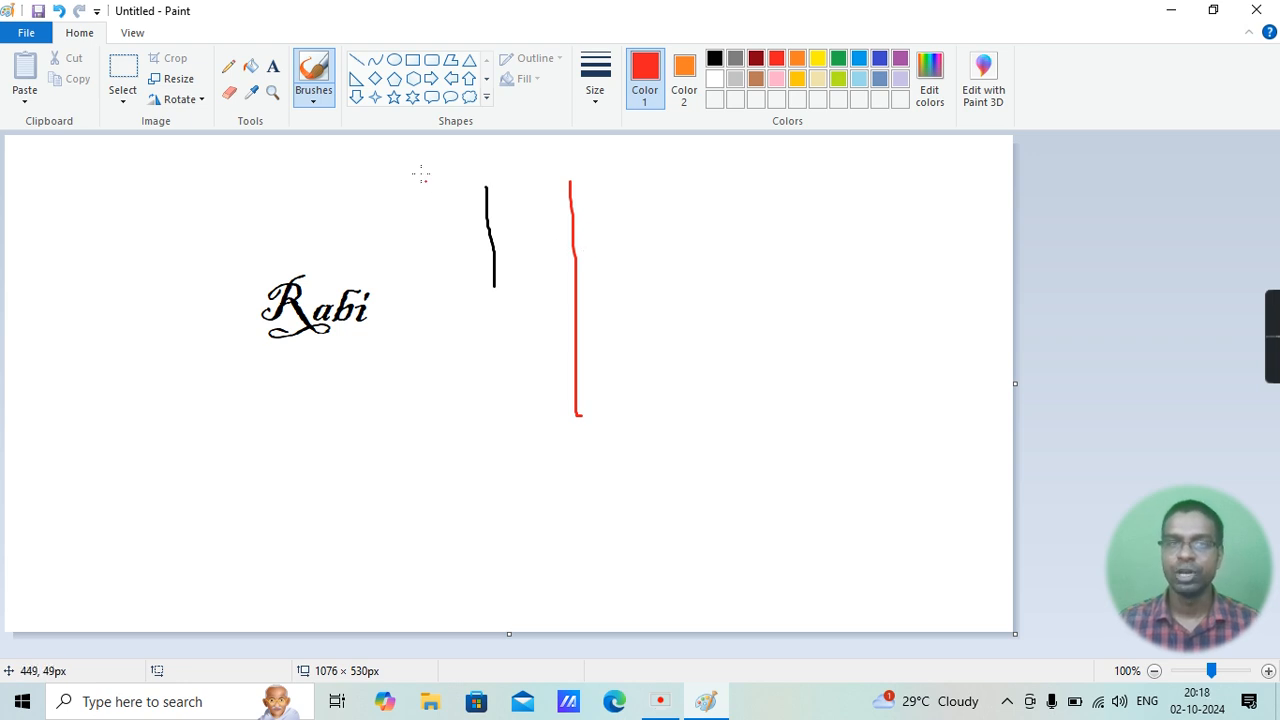
Step: Paint two red vertical strokes further right, one with Calligraphy brush 1 and one with Calligraphy brush 2
left_click(319, 89)
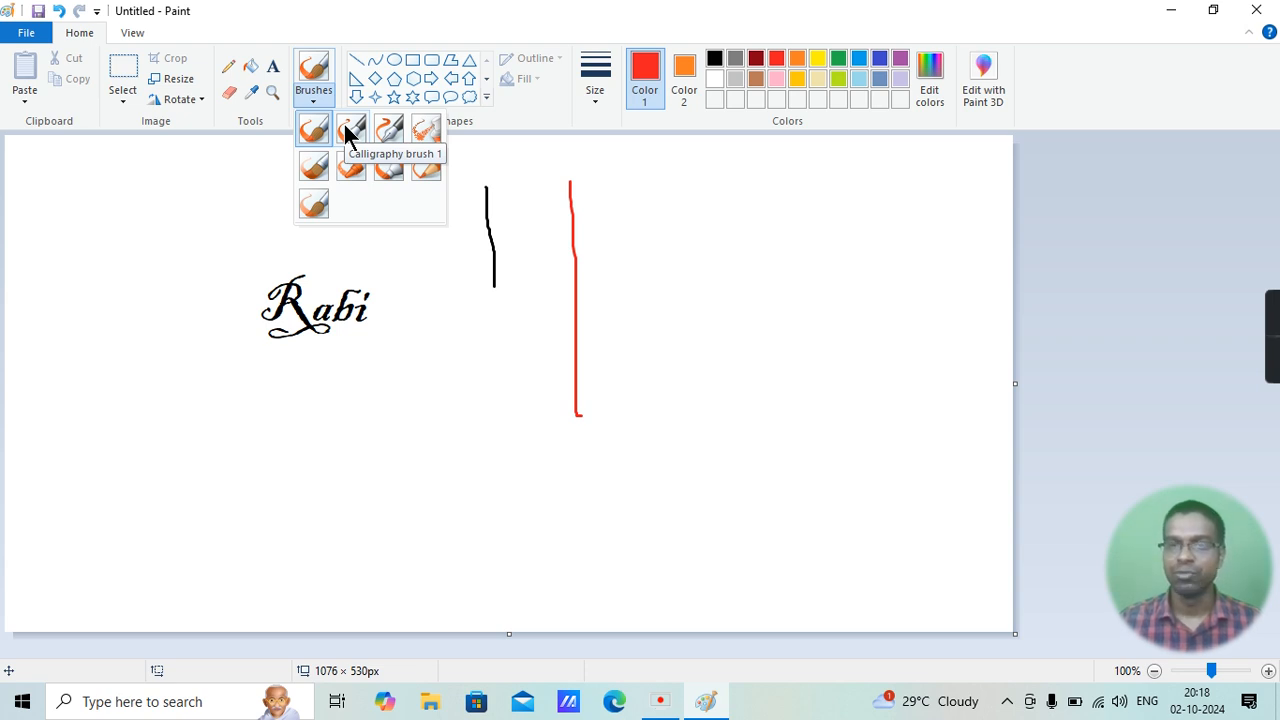
left_click(346, 128)
left_click_drag(617, 182, 617, 418)
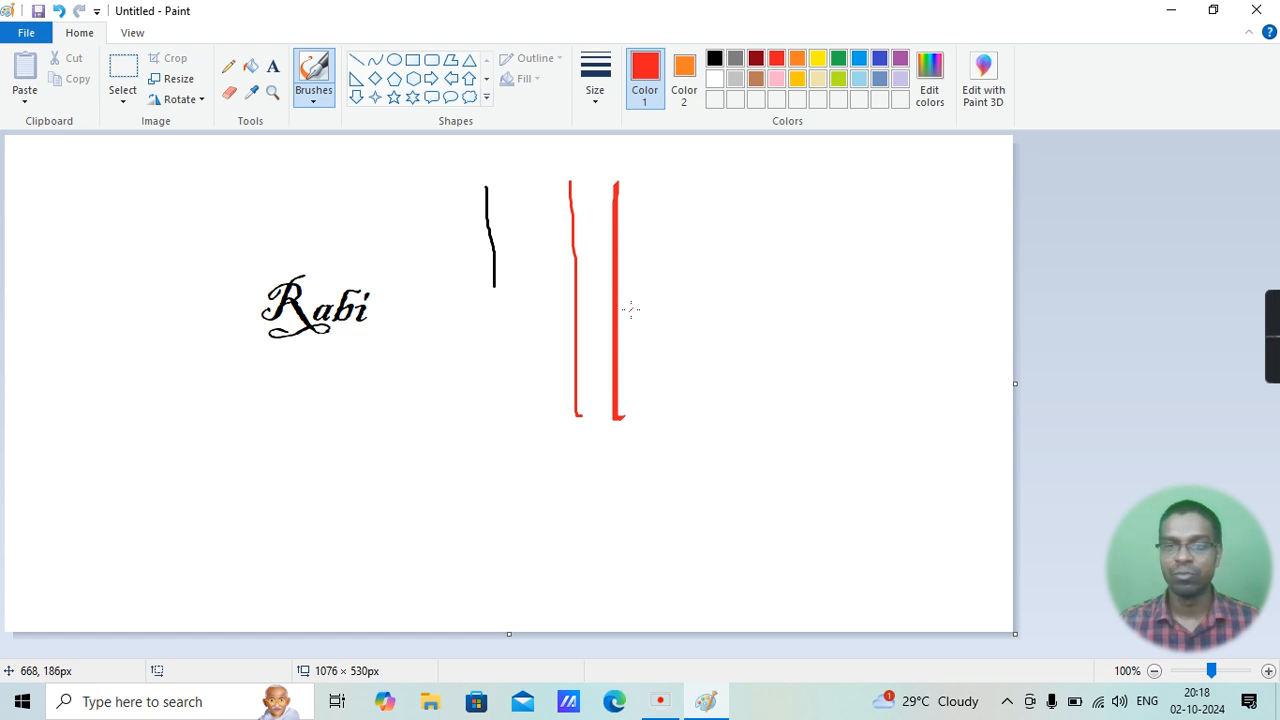
left_click(310, 88)
left_click(386, 130)
left_click_drag(693, 188, 693, 446)
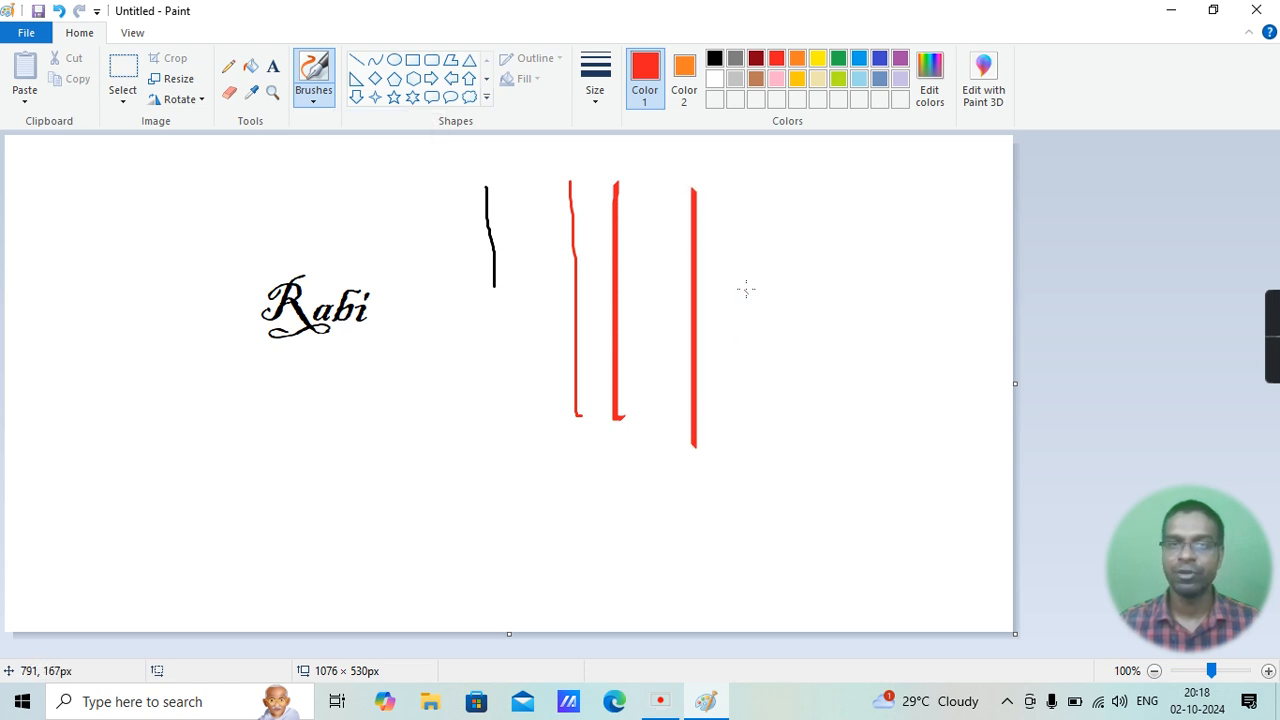
Step: Paint a red vertical Airbrush stroke and a red Oil brush stroke to the right of the calligraphy strokes
left_click(320, 92)
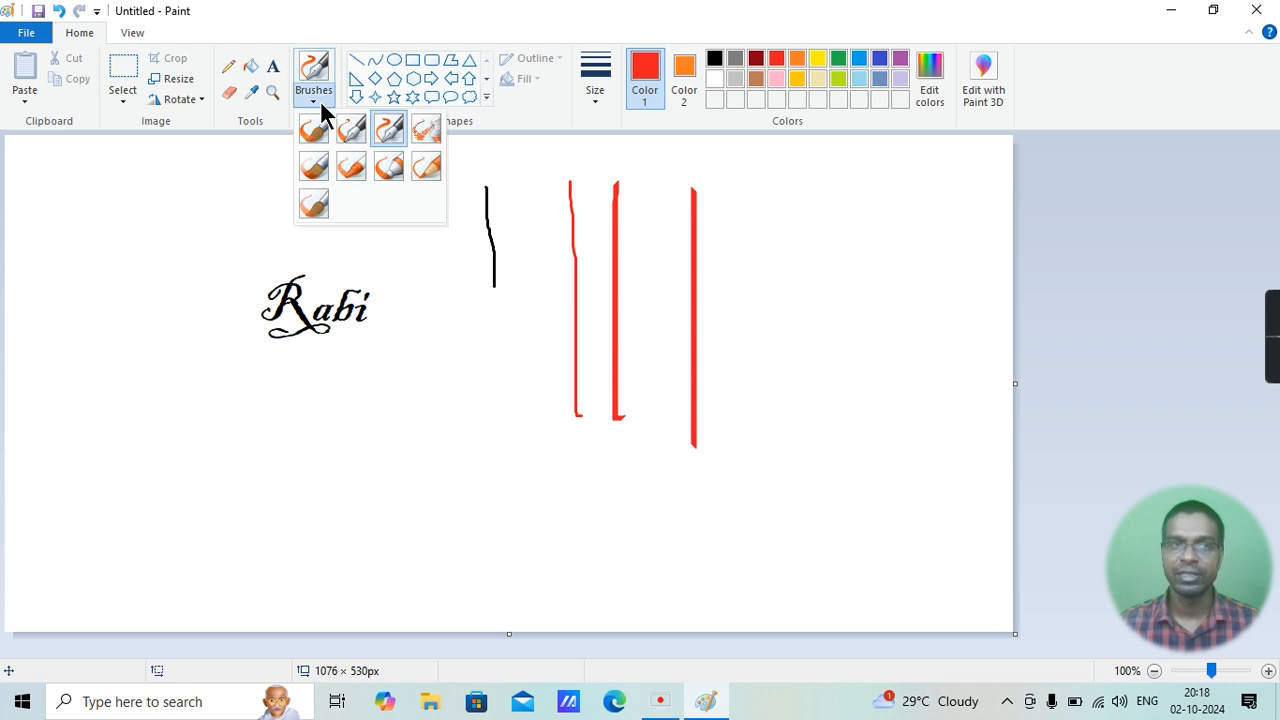
left_click(426, 131)
left_click_drag(729, 193, 735, 440)
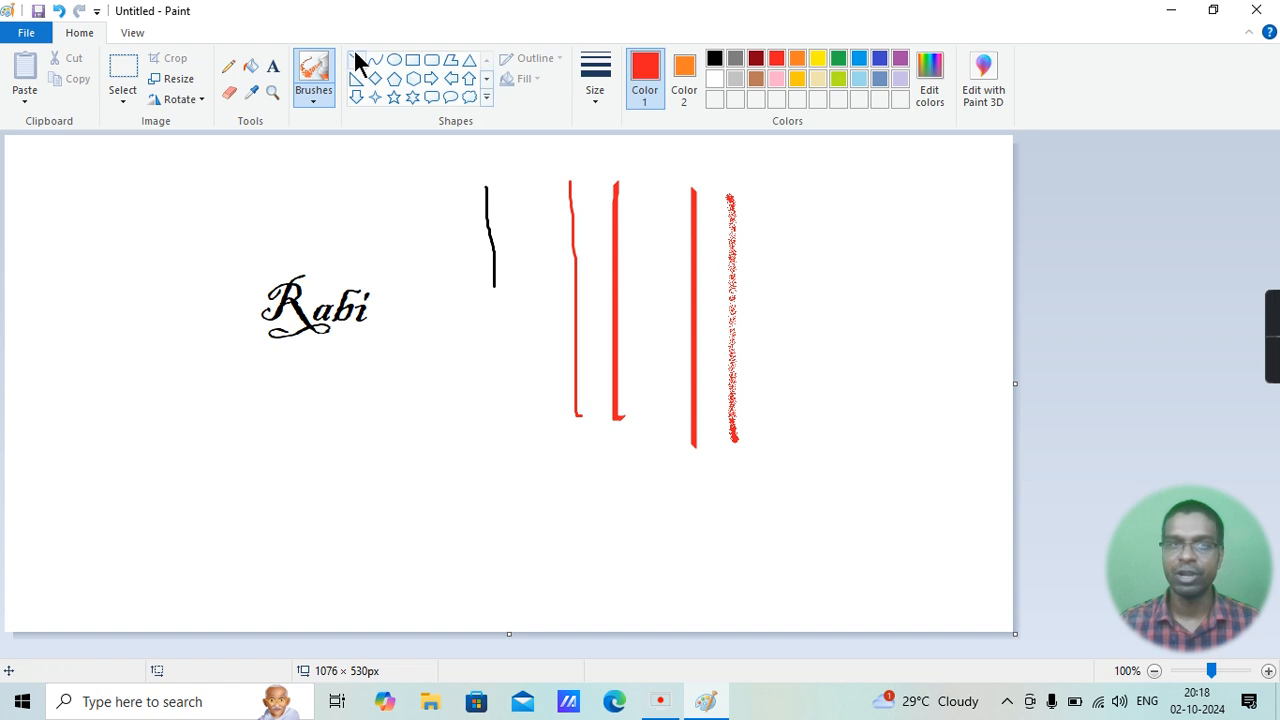
left_click(303, 104)
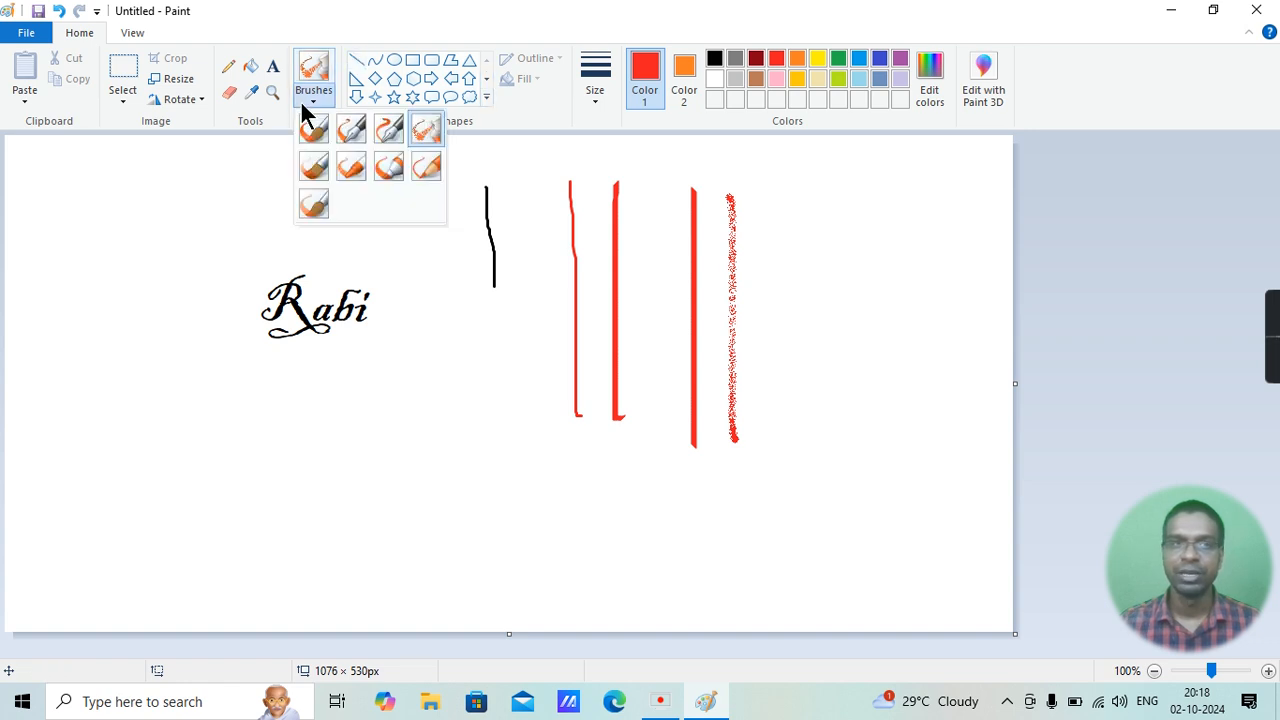
left_click(314, 164)
left_click_drag(792, 203, 797, 441)
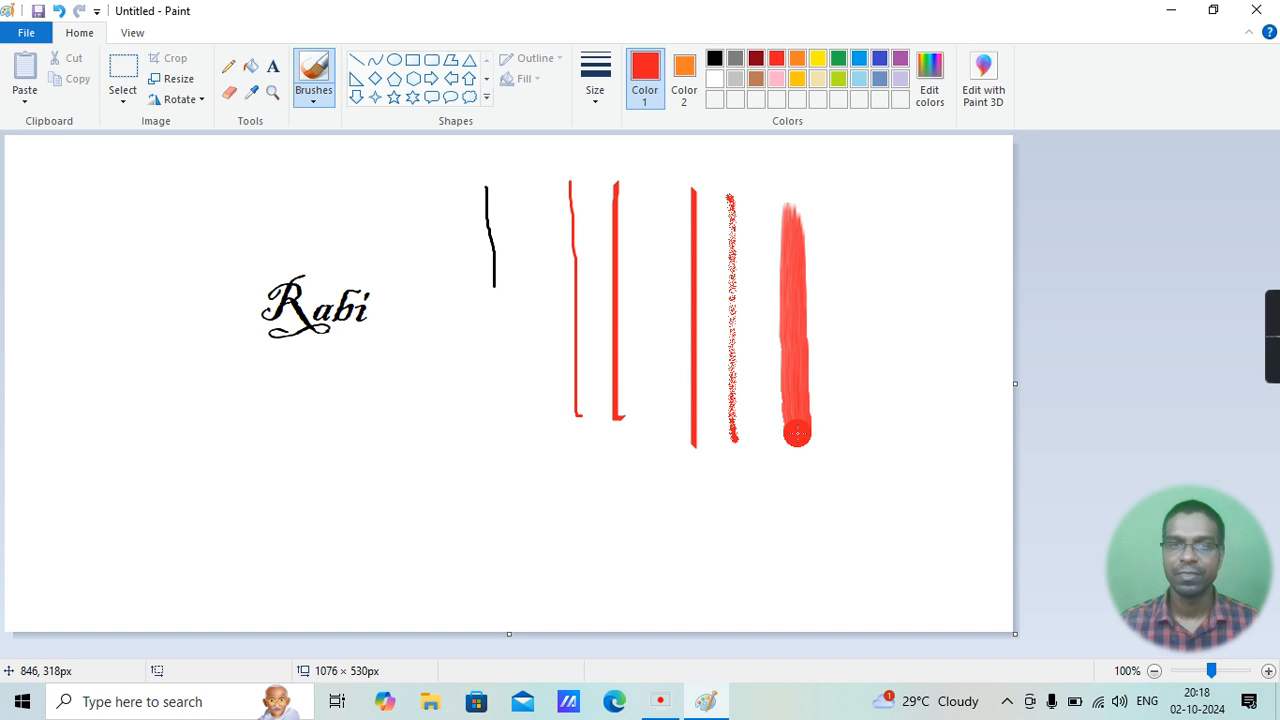
Step: Paint a red vertical Crayon stroke and a red Marker stroke to the right of the Oil brush stroke
left_click(315, 94)
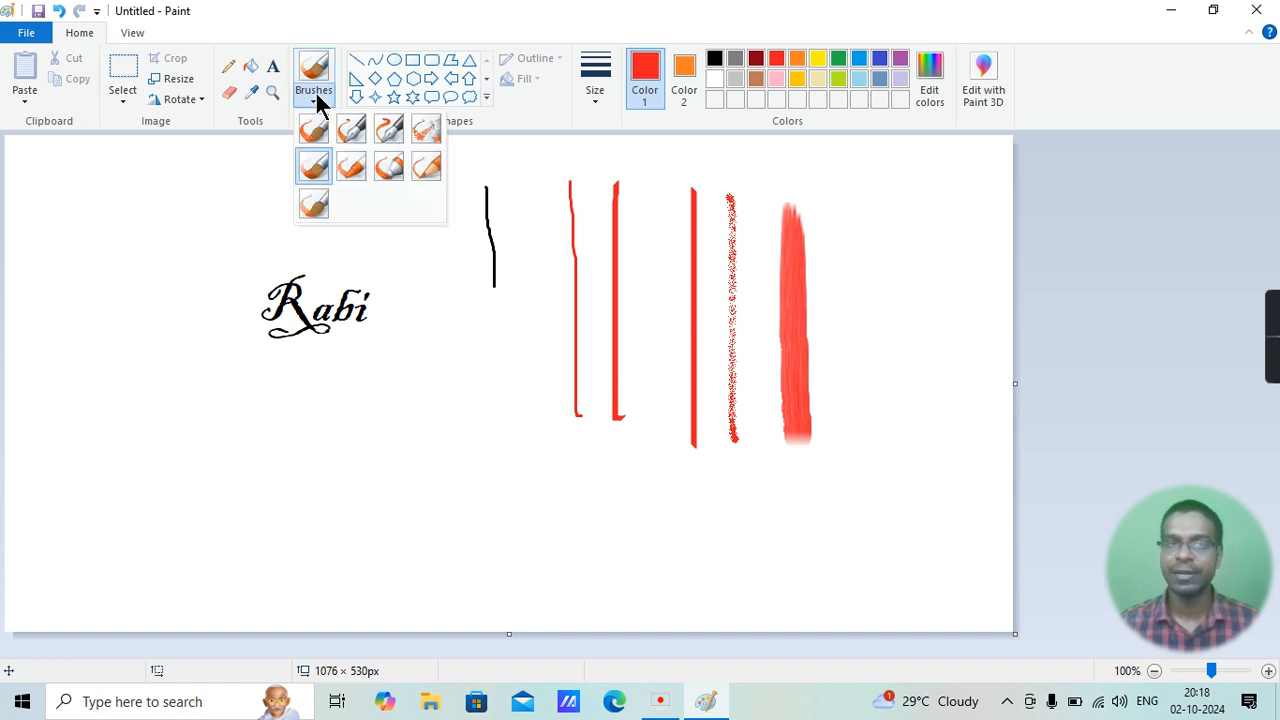
left_click(350, 166)
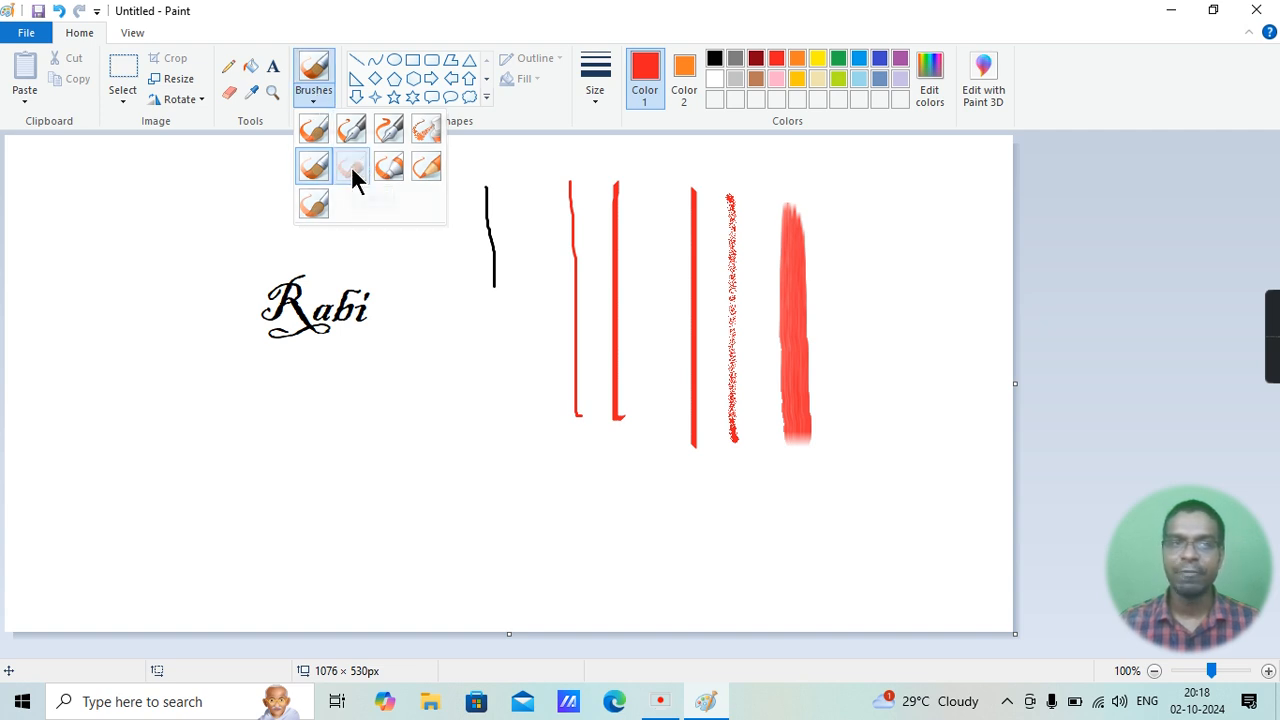
left_click_drag(844, 214, 857, 422)
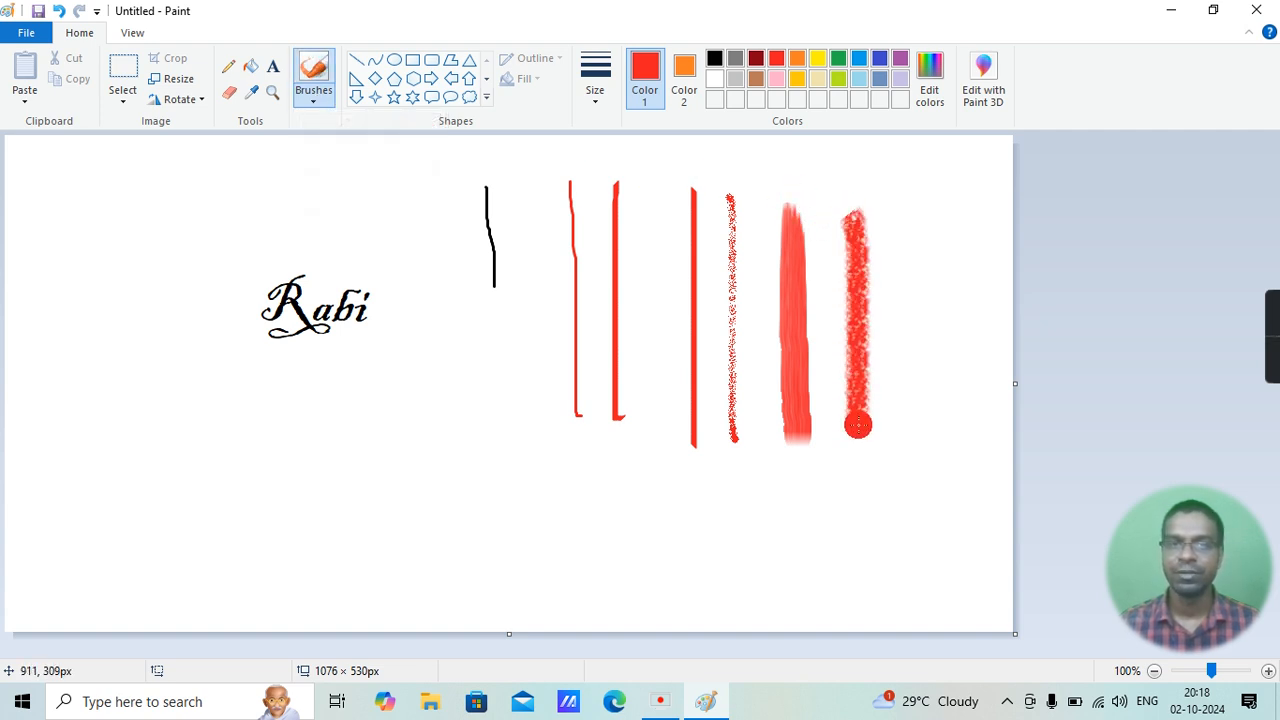
left_click(322, 100)
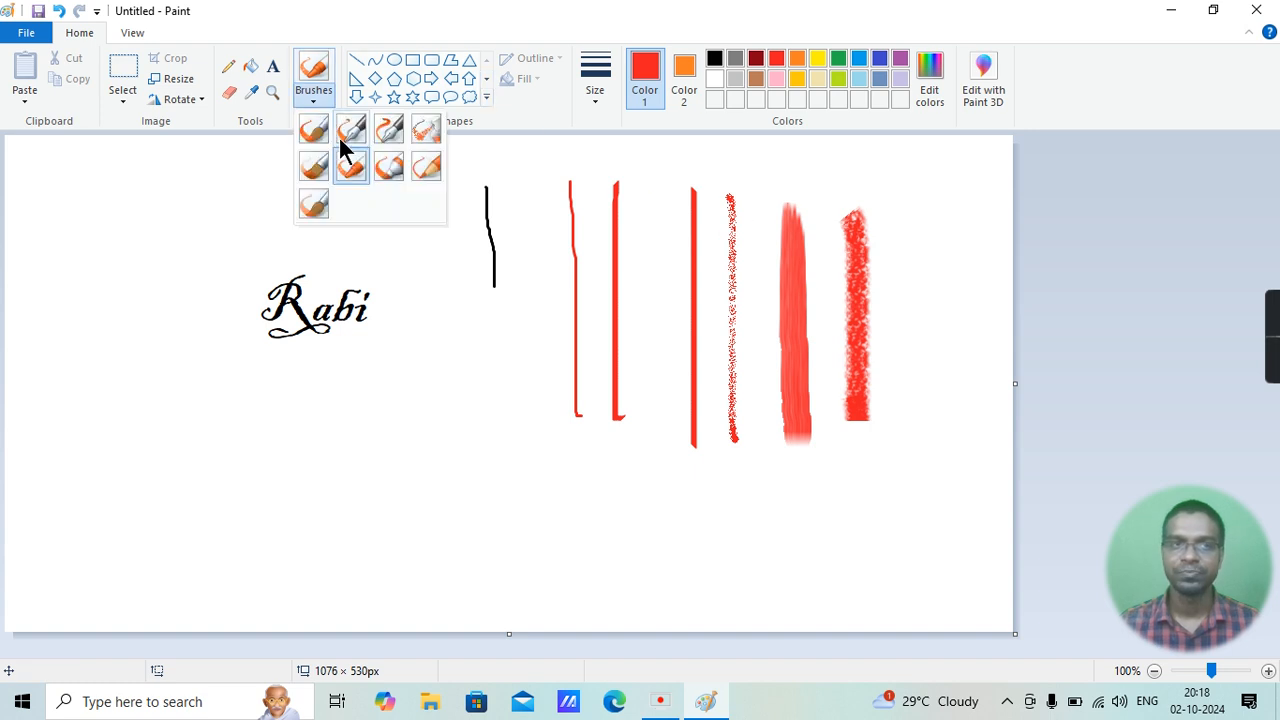
left_click(390, 167)
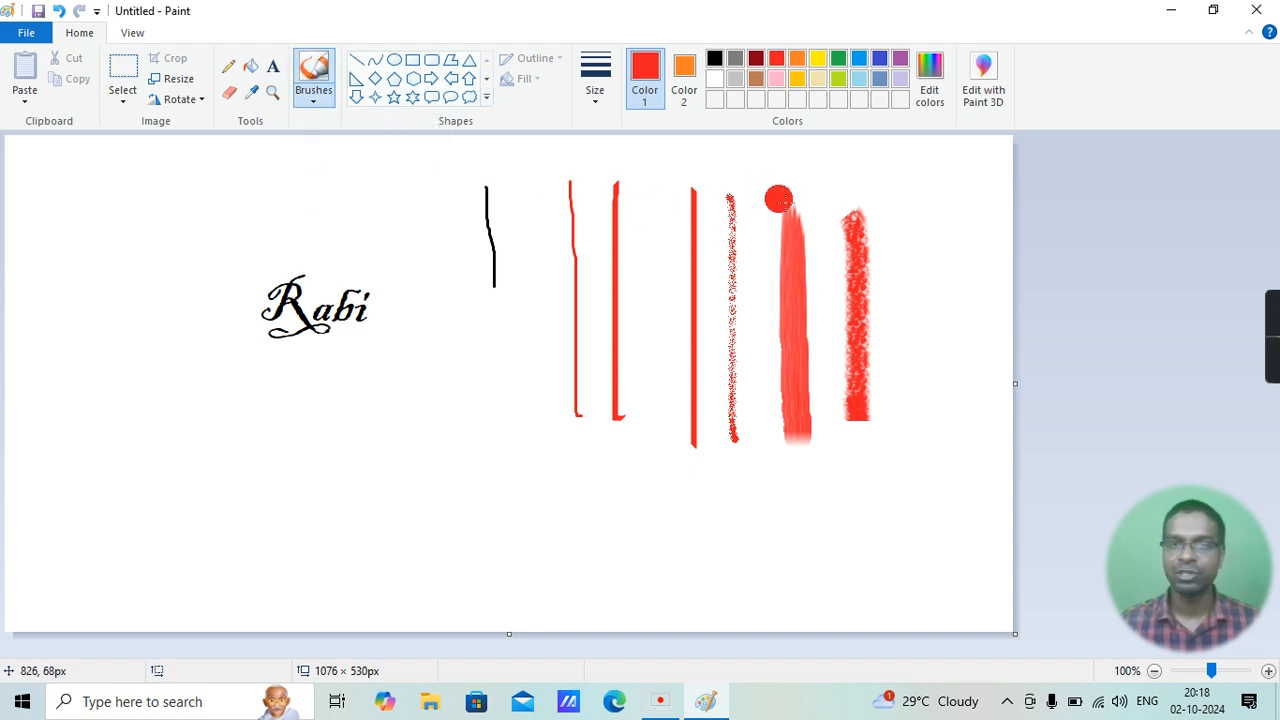
left_click_drag(918, 214, 940, 468)
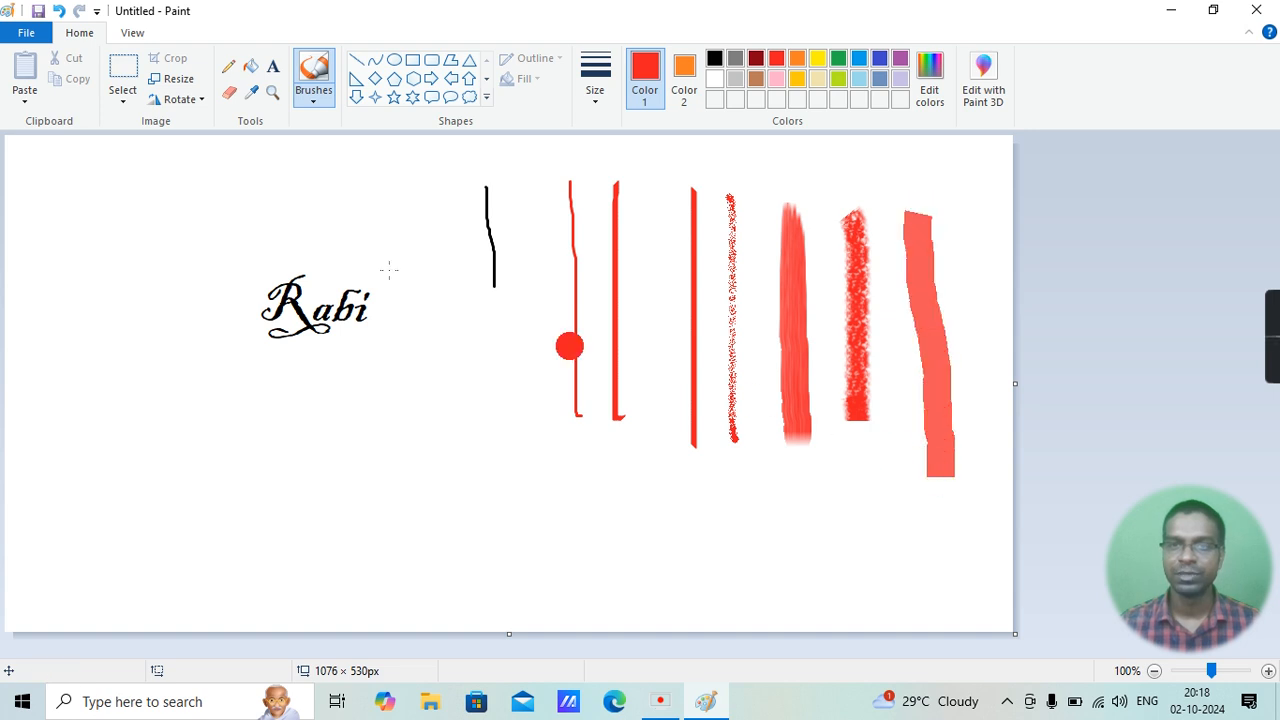
Step: Paint a red vertical Natural pencil stroke and a red Watercolor brush stroke between the name and the black stroke
left_click(312, 86)
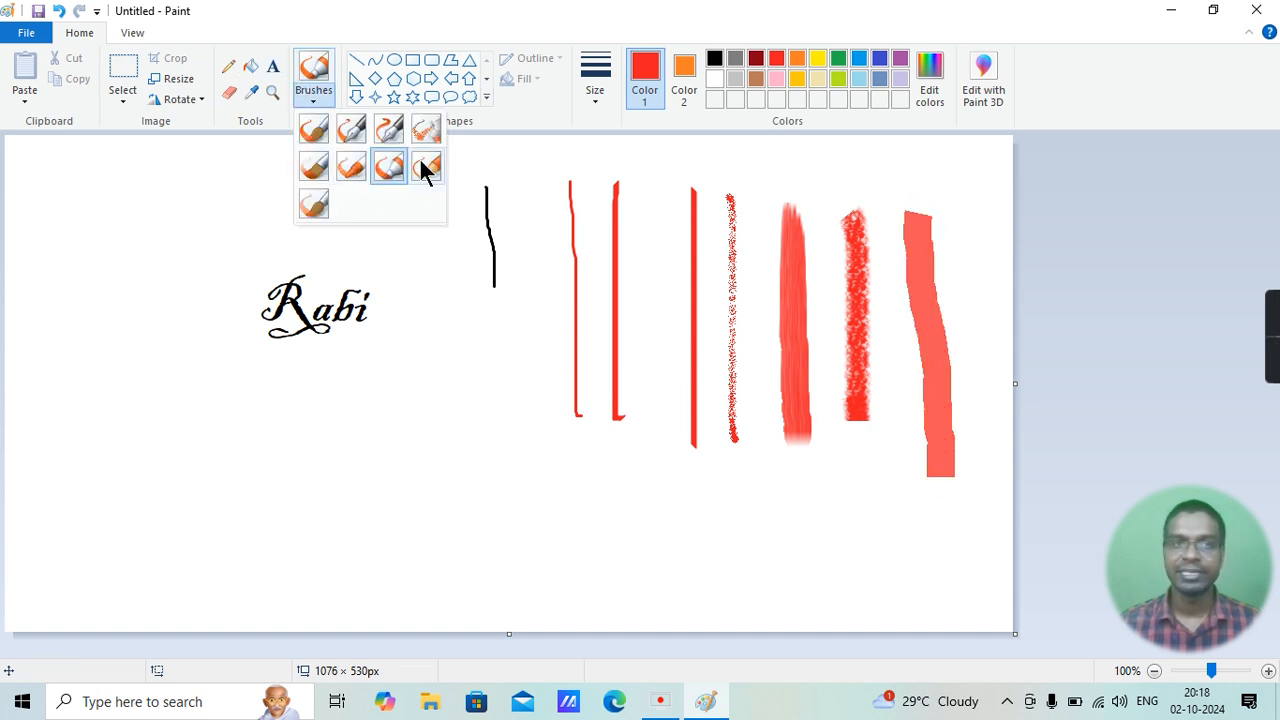
left_click(425, 165)
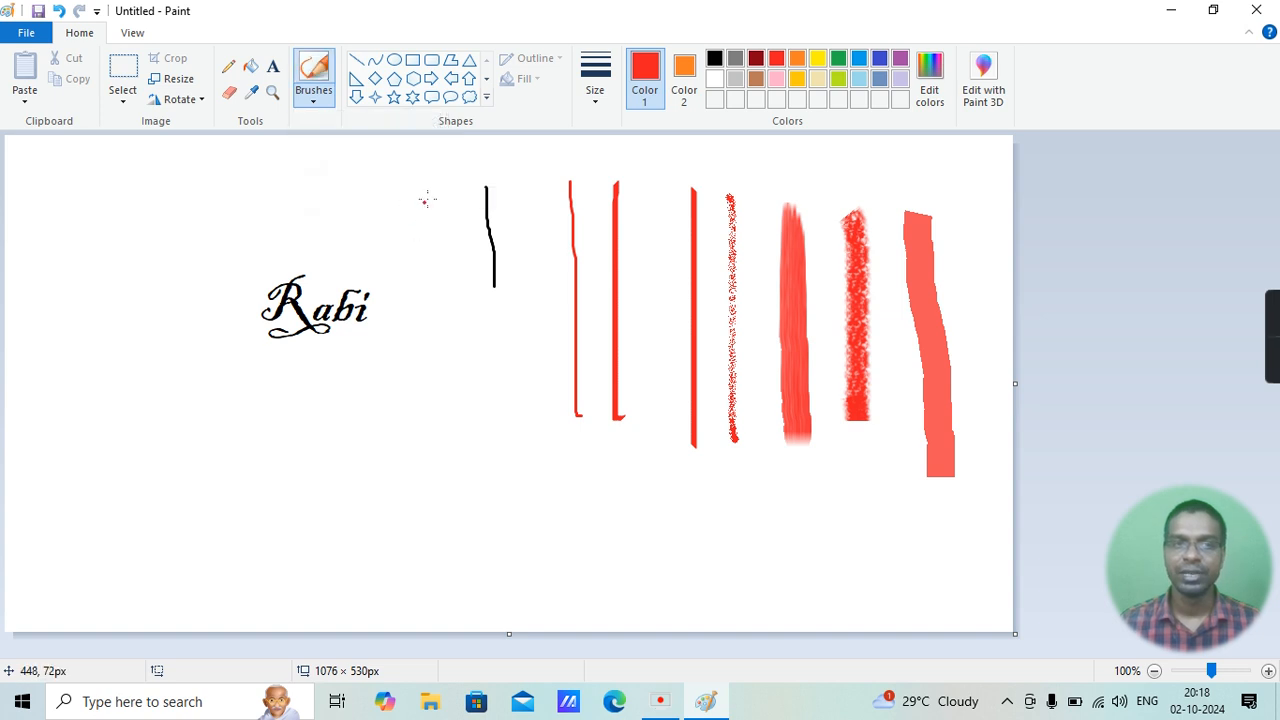
left_click_drag(442, 185, 443, 444)
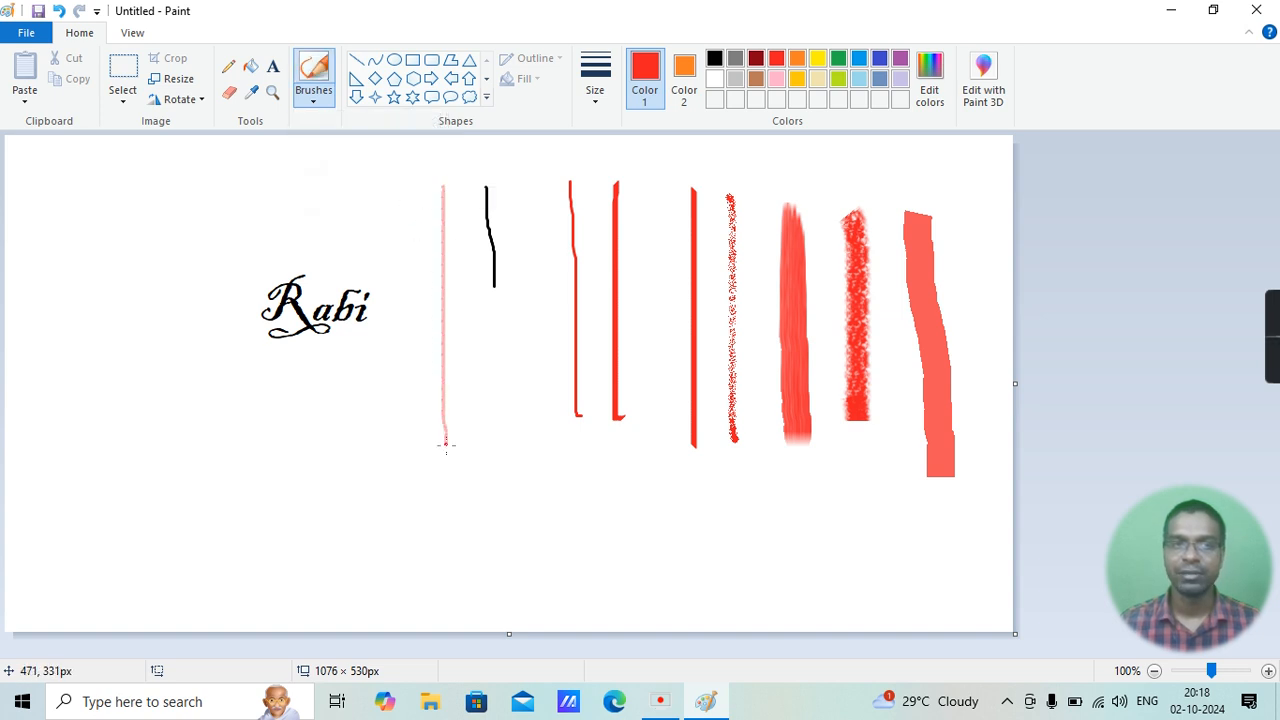
left_click(309, 92)
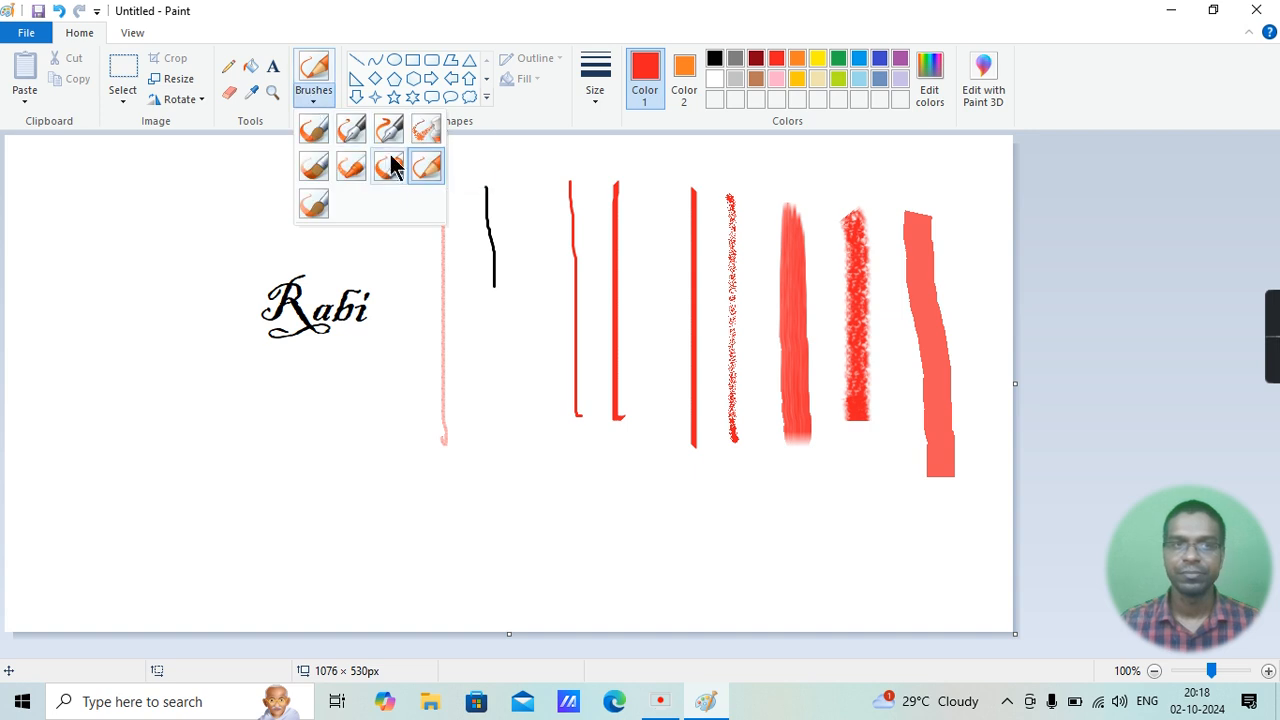
left_click(312, 202)
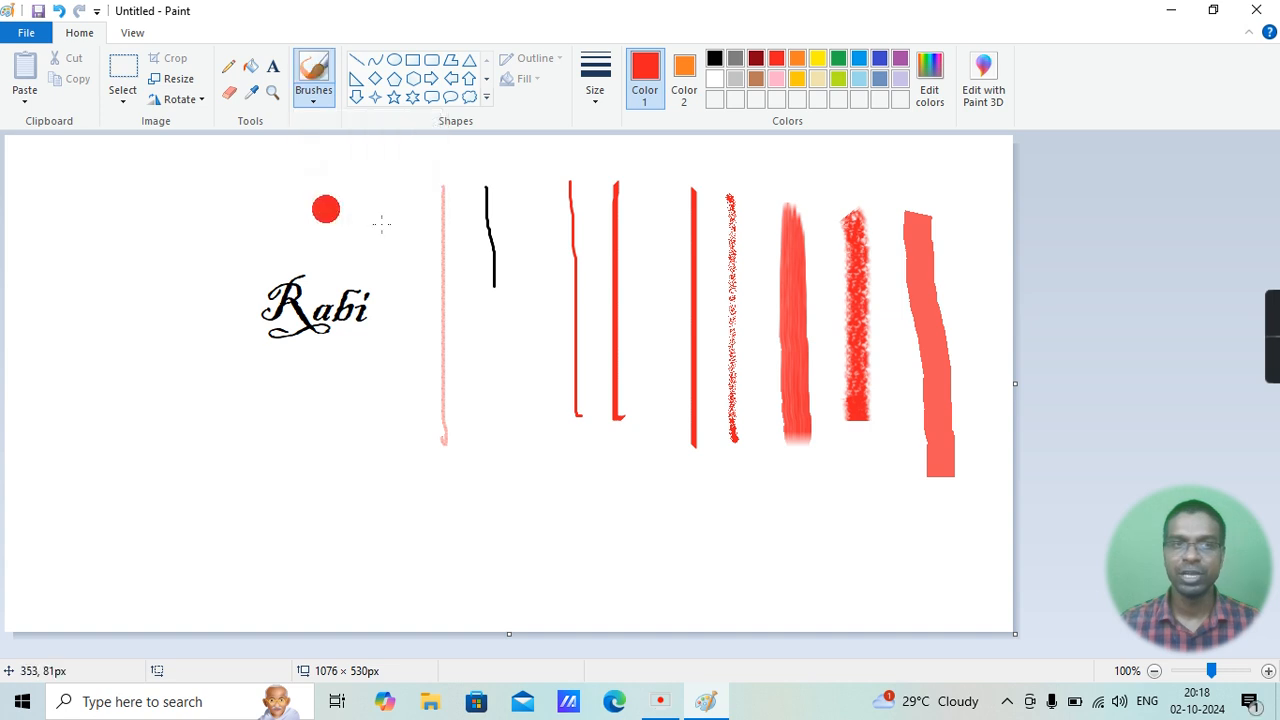
left_click_drag(400, 197, 406, 438)
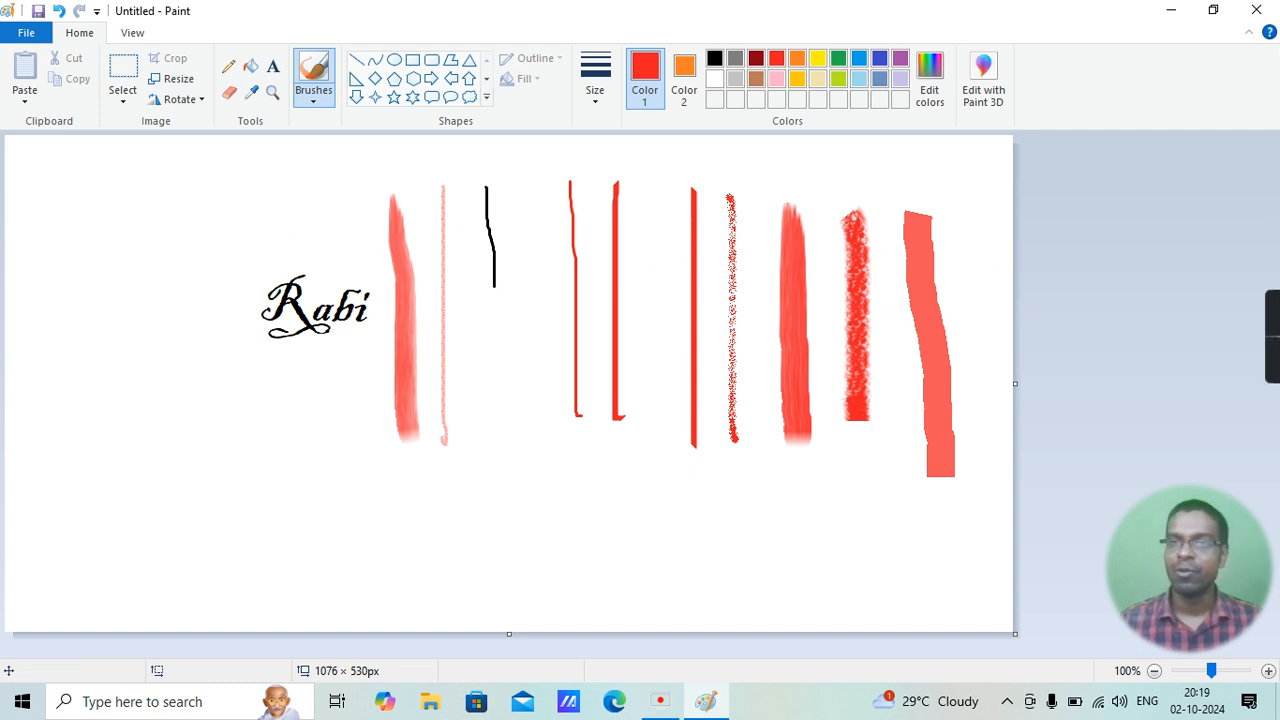
Step: Close the untitled drawing's window
left_click(1258, 12)
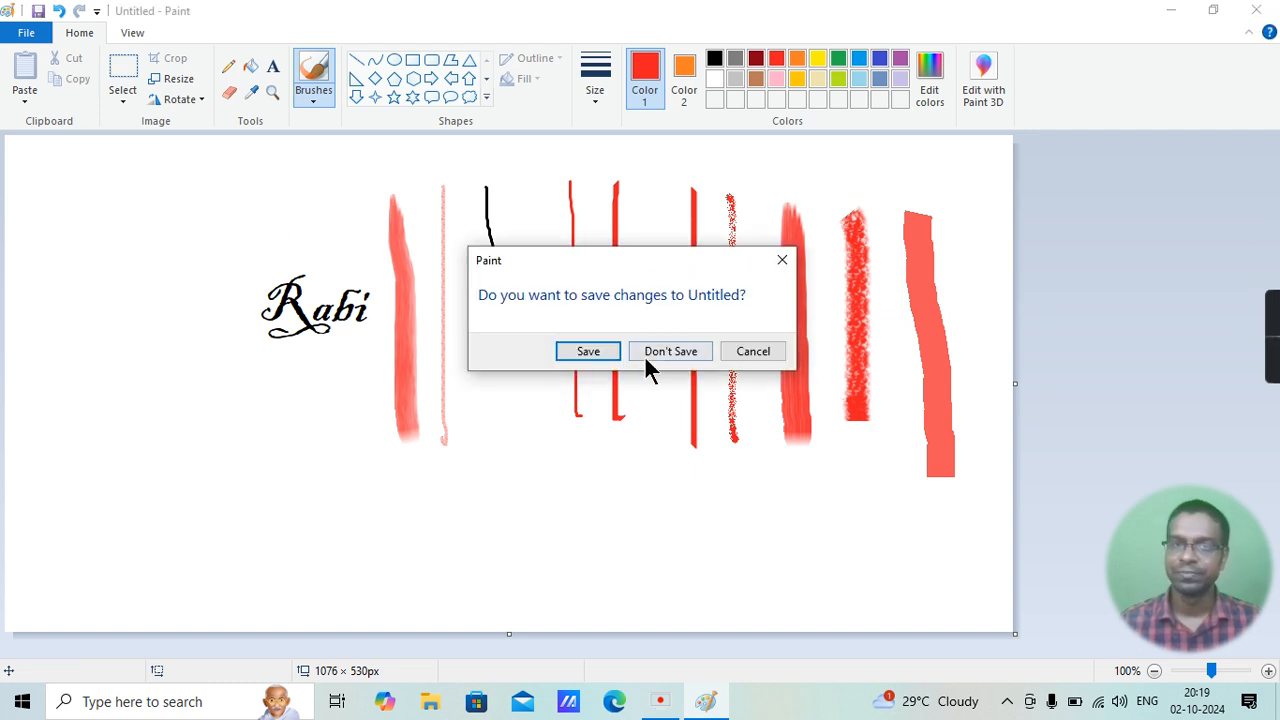